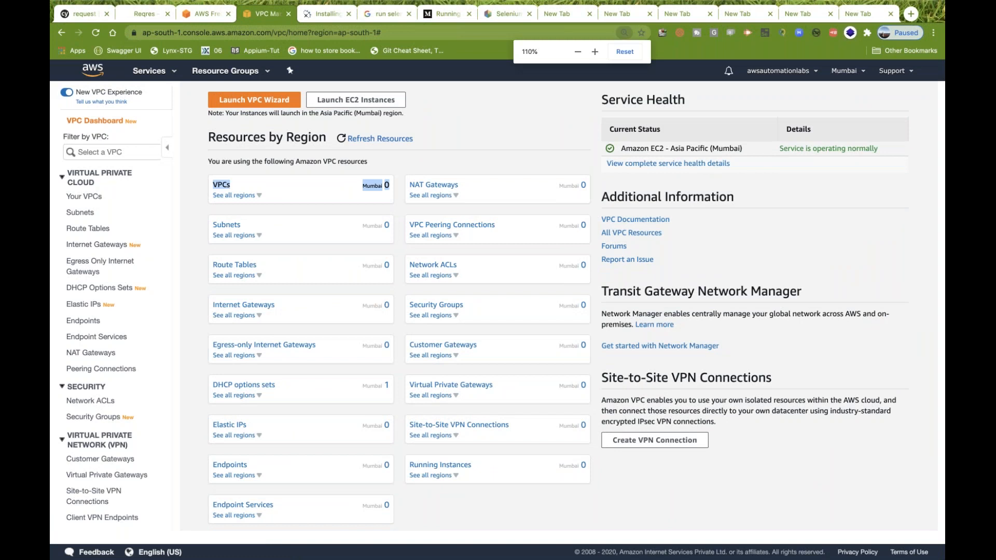
- Create a default VPC in the Mumbai region from the VPC list and dismiss the creation confirmation
left_click(230, 195)
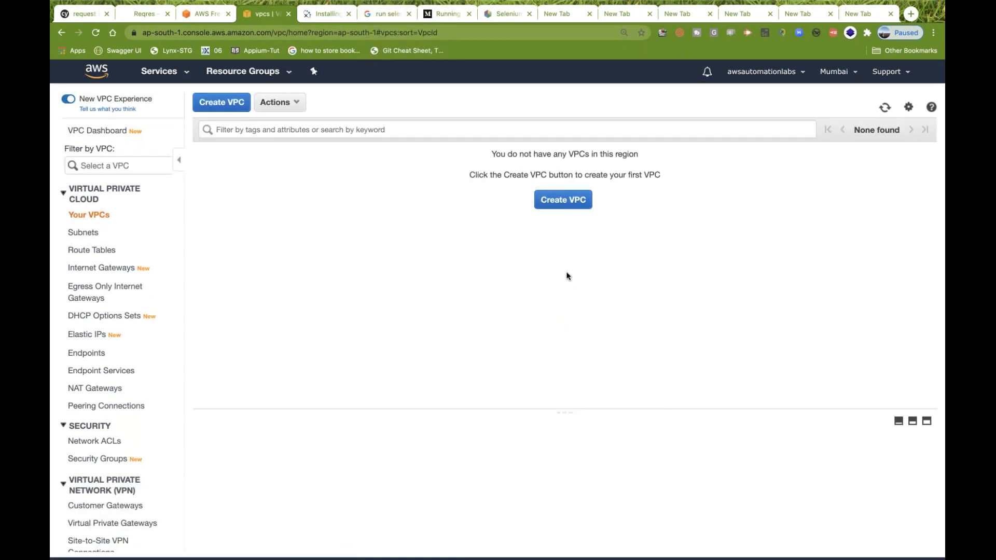
key("super+minus")
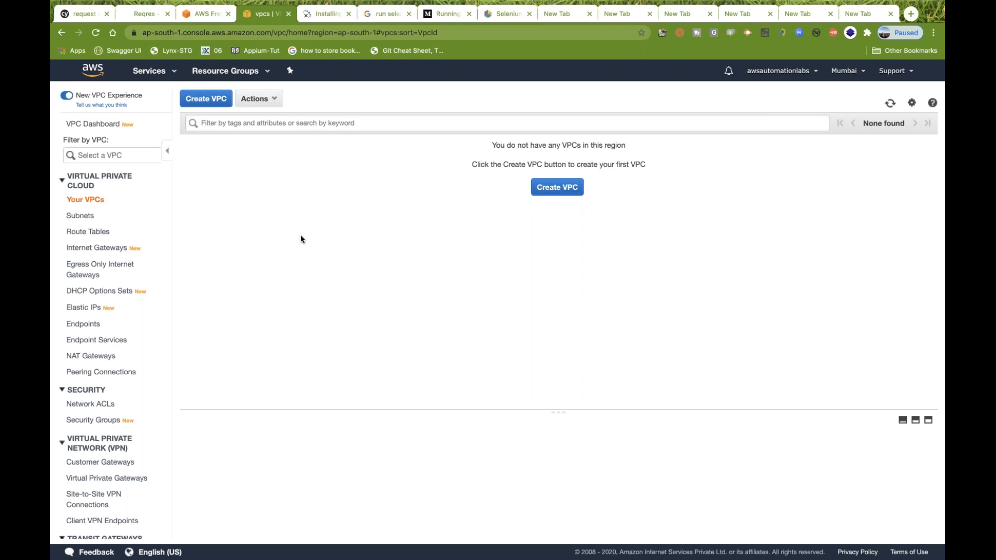
left_click(255, 98)
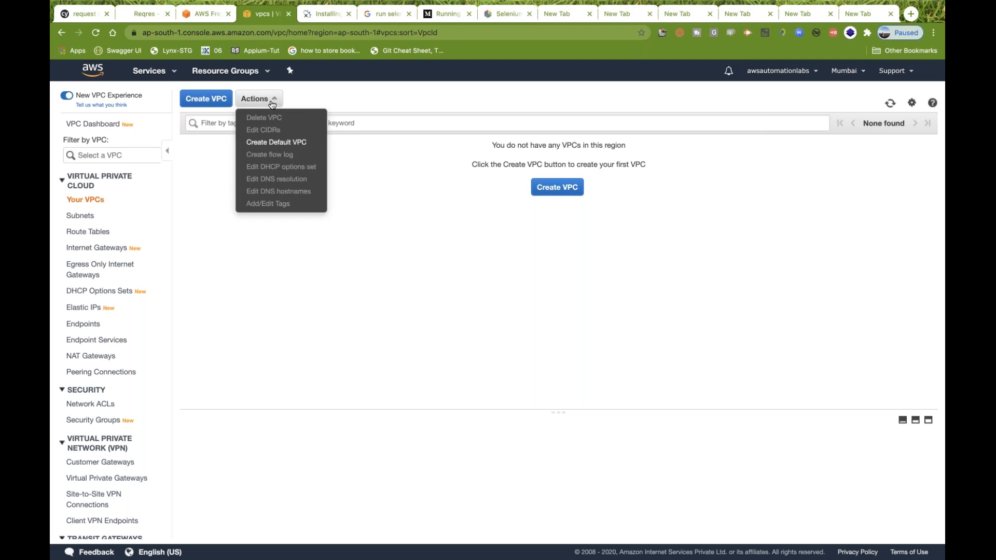
left_click(281, 145)
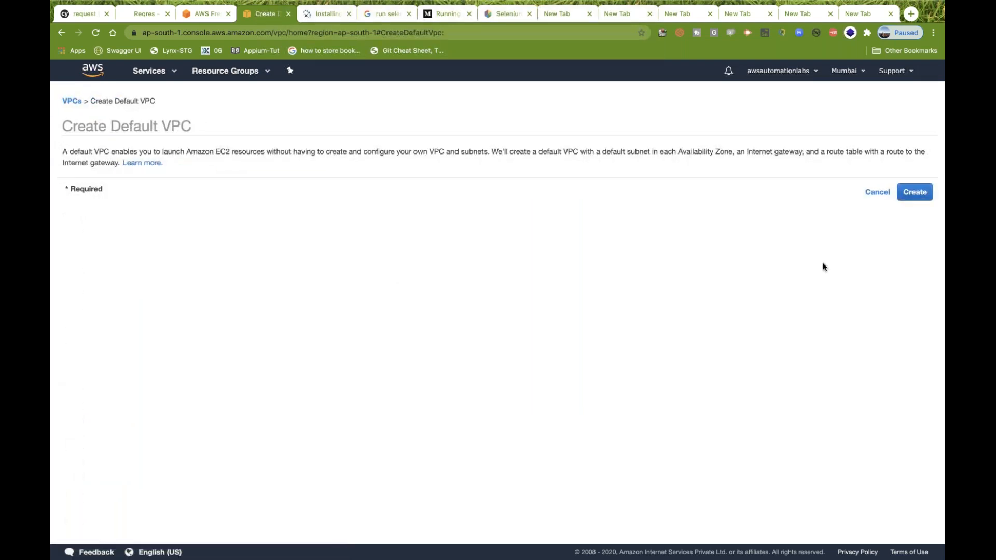
left_click(915, 192)
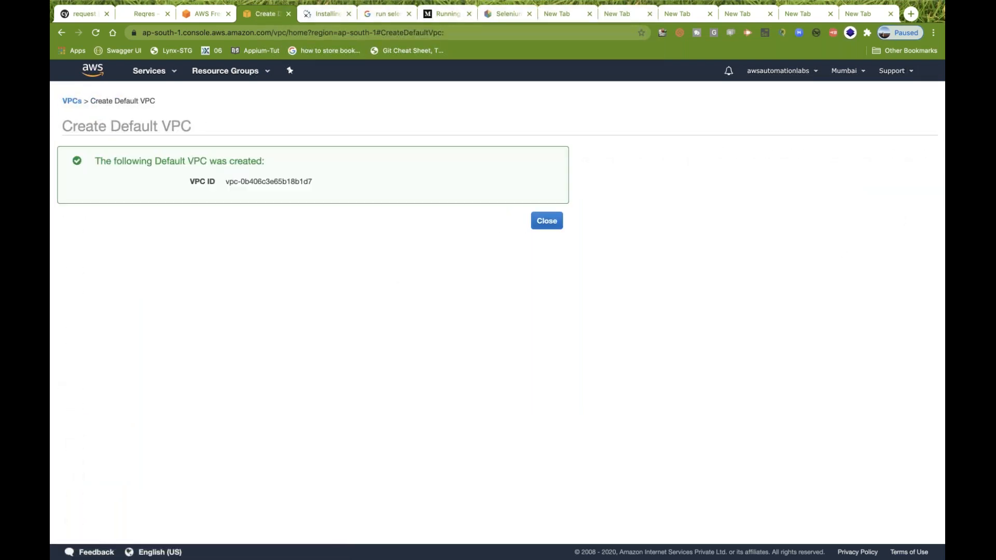
double_click(258, 181)
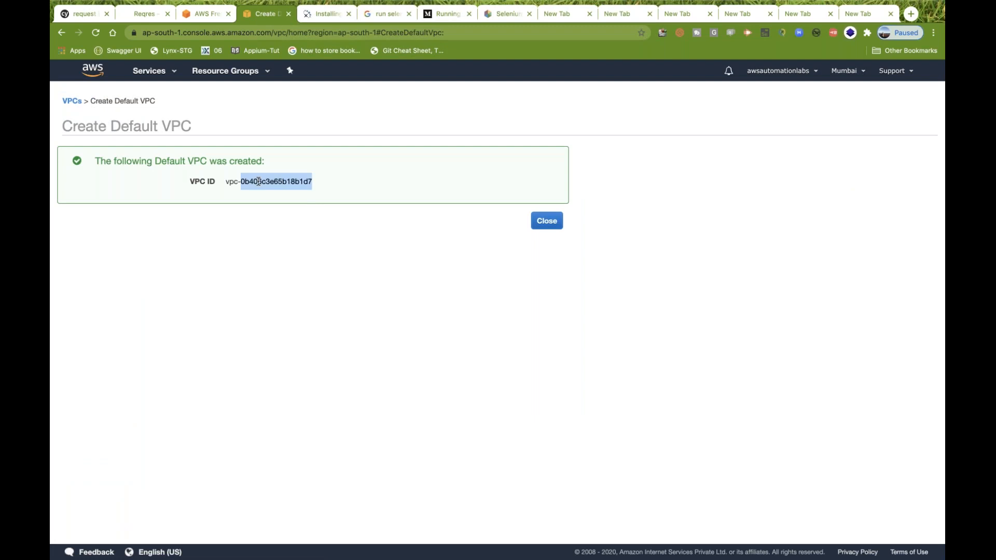
left_click(461, 273)
left_click(546, 223)
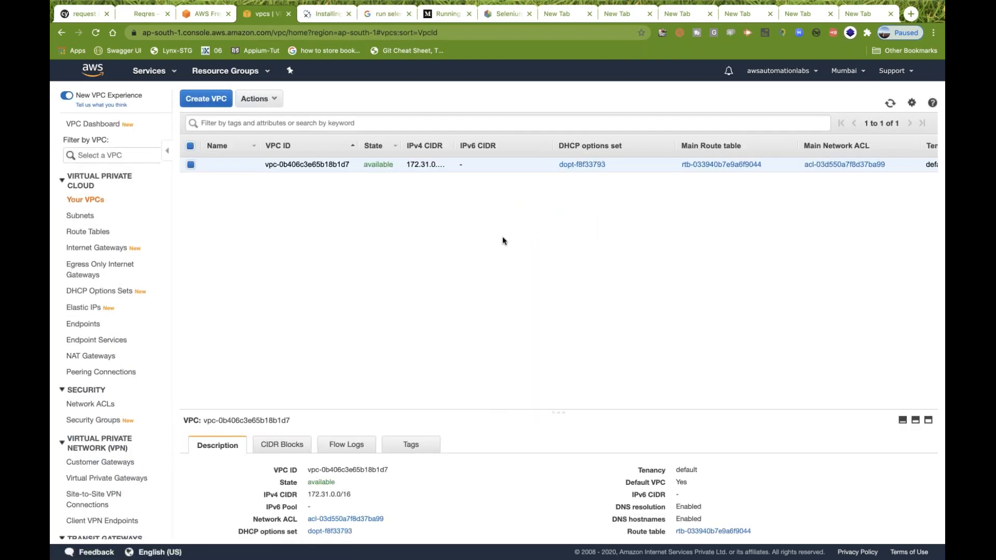
- Examine the new default VPC's owner, available actions and state in the VPC list
scroll(503, 237, "right", 5)
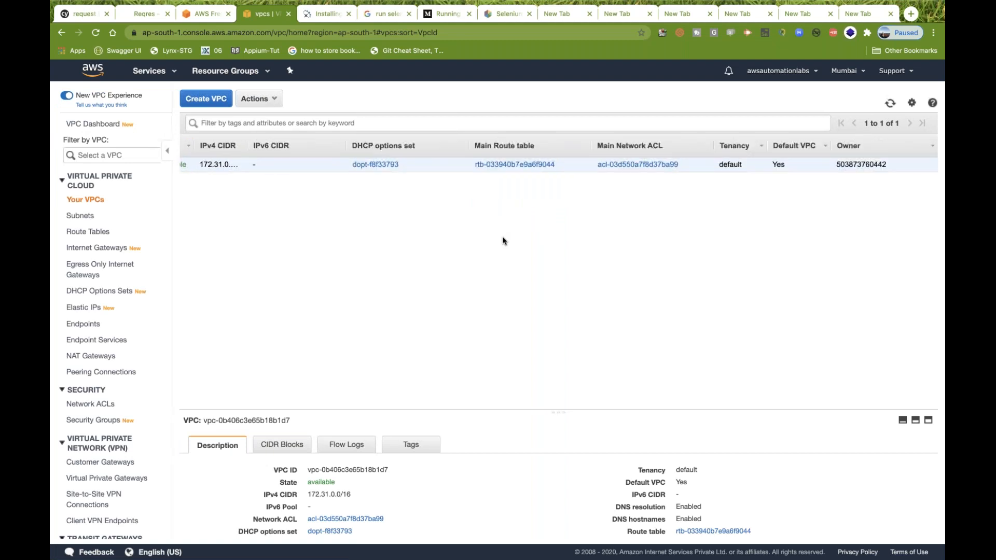
double_click(846, 164)
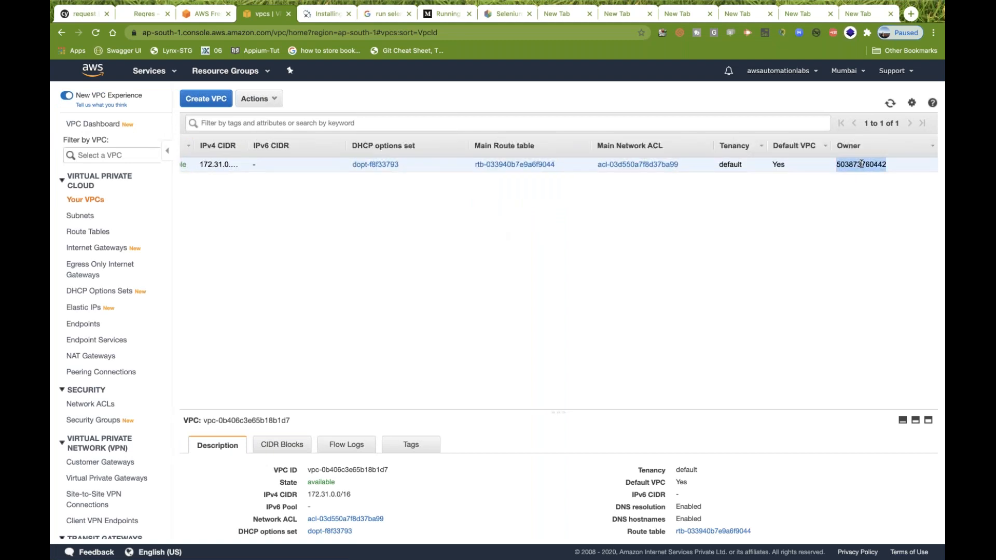
scroll(600, 272, "left", 1)
scroll(601, 272, "left", 8)
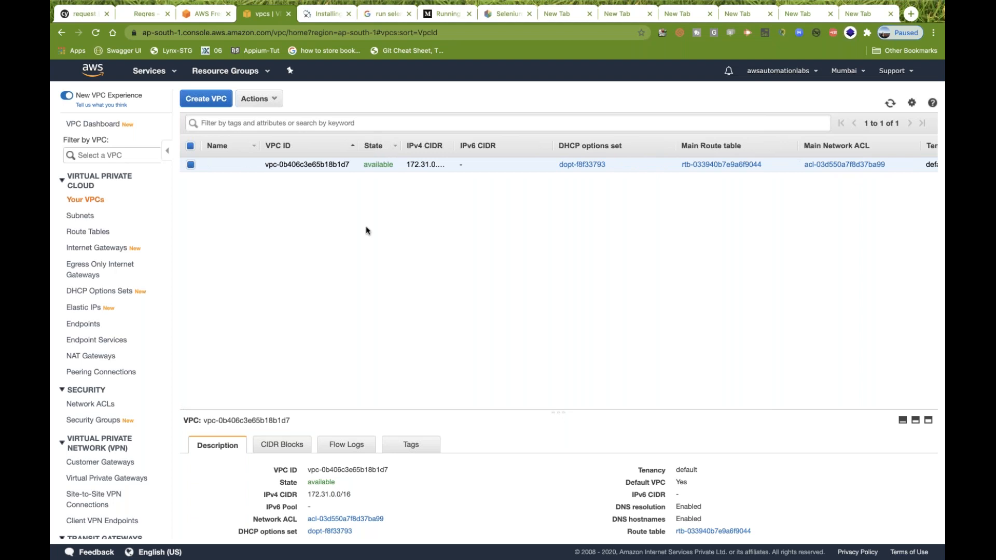
left_click(271, 102)
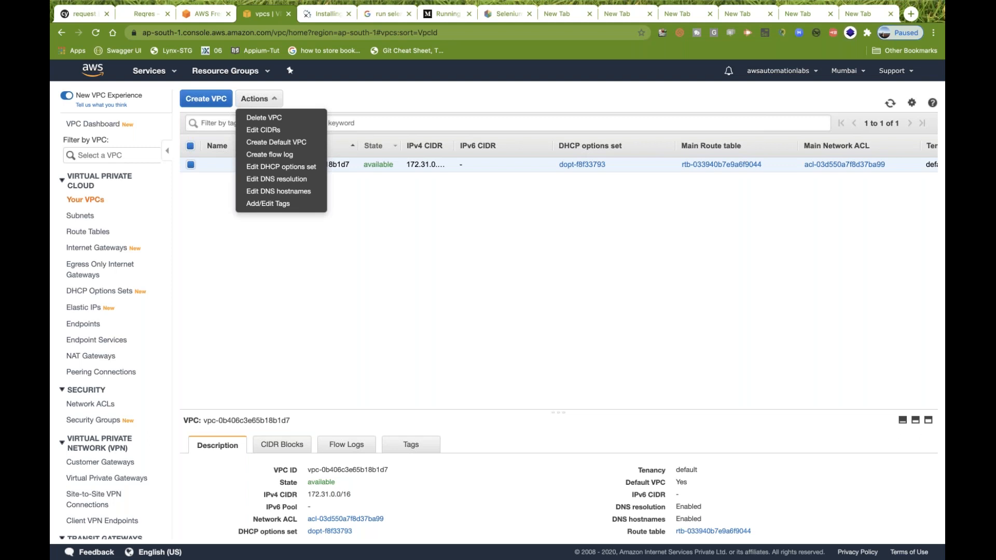
left_click(341, 282)
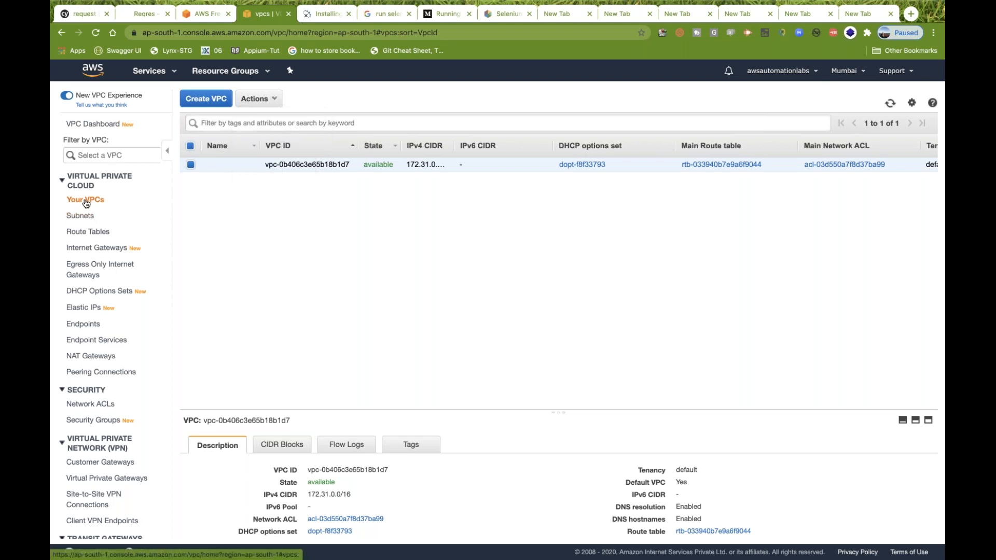
double_click(378, 165)
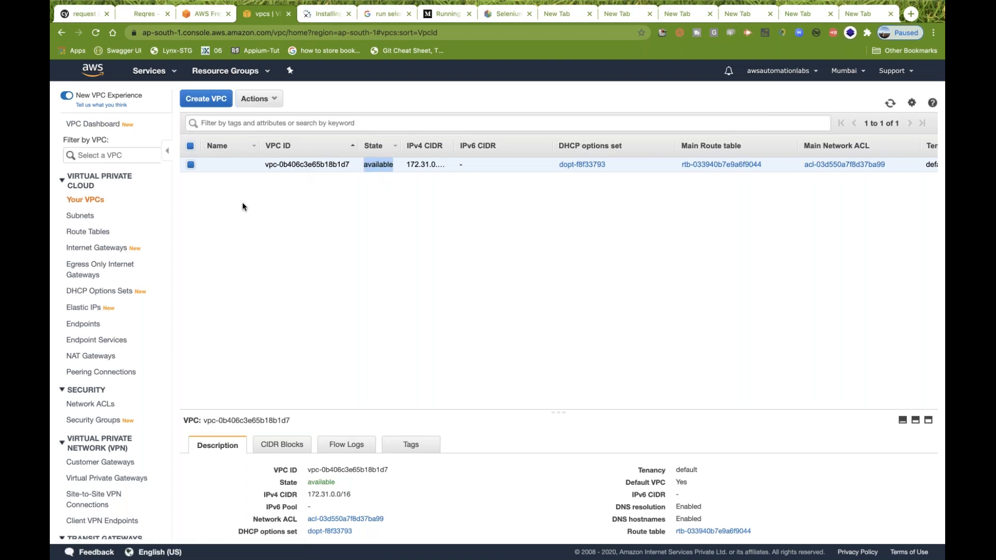
- Review the default VPC's subnets, including their availability zones, route tables, network ACLs and owner
left_click(91, 215)
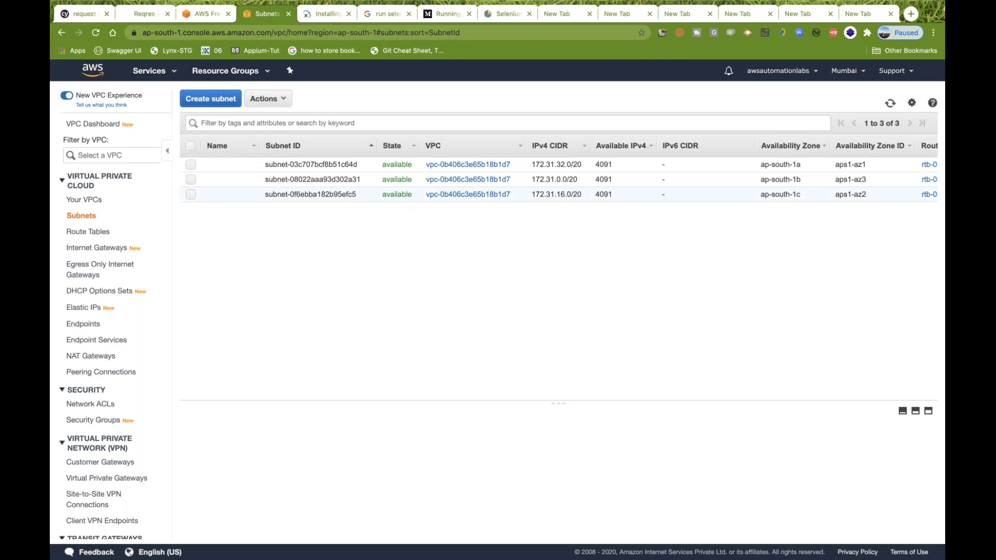
scroll(559, 178, "right", 10)
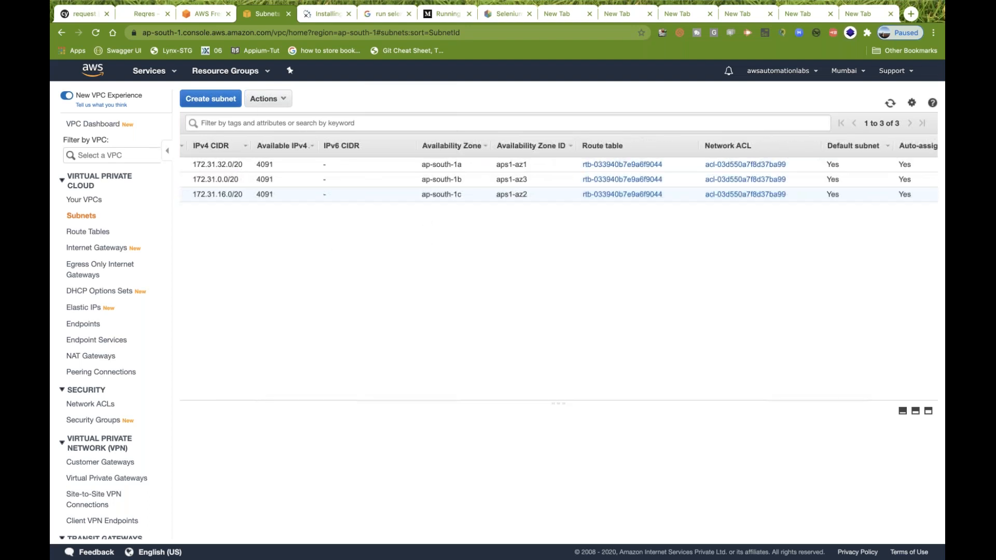
scroll(800, 189, "right", 8)
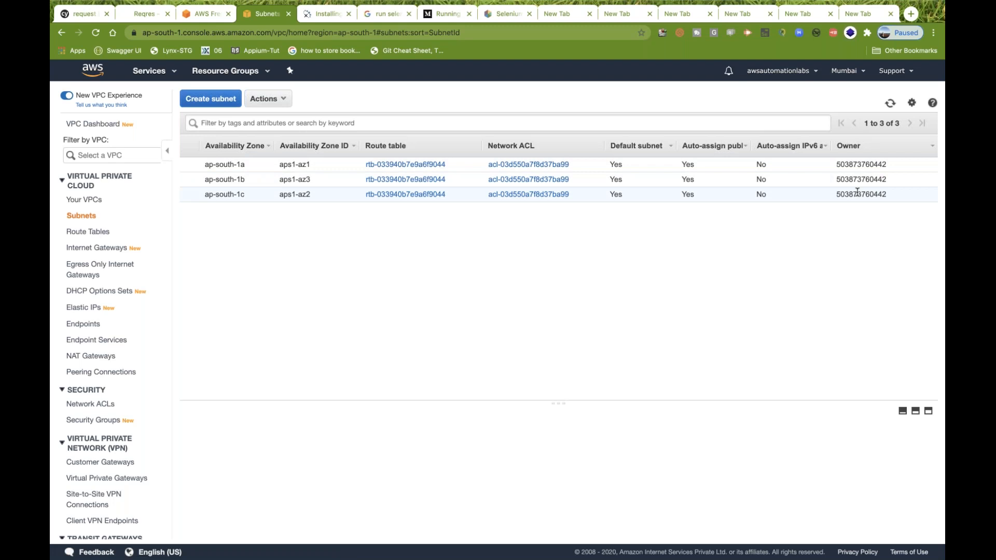
scroll(856, 192, "left", 8)
scroll(852, 191, "left", 3)
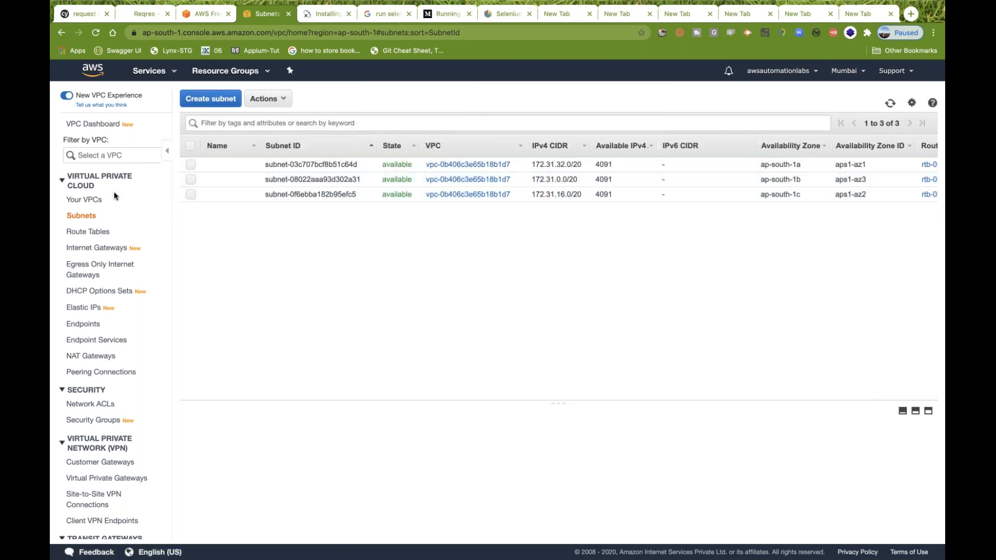
- Check the VPC's remaining attributes and its route table, ending back at the VPC list
left_click(89, 201)
scroll(575, 201, "right", 10)
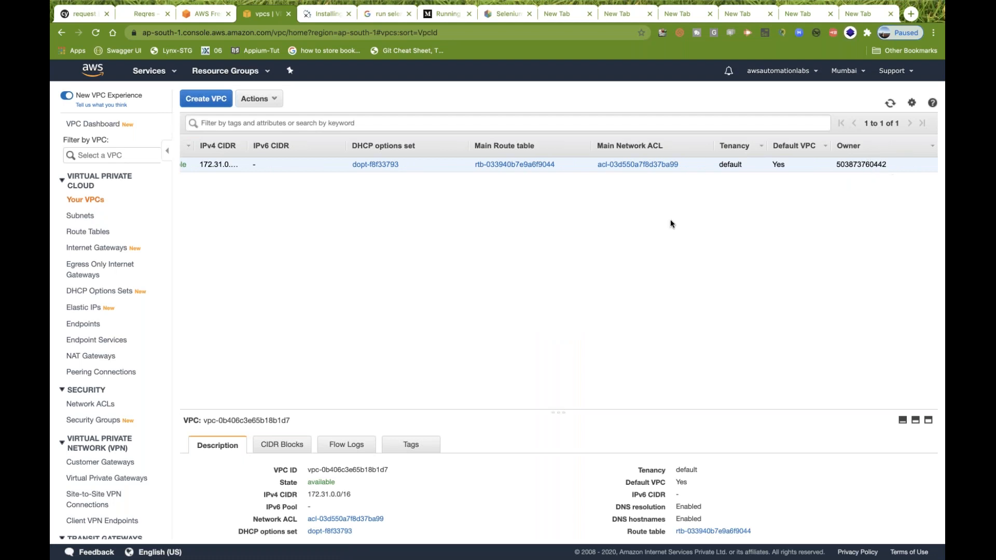
scroll(671, 222, "left", 10)
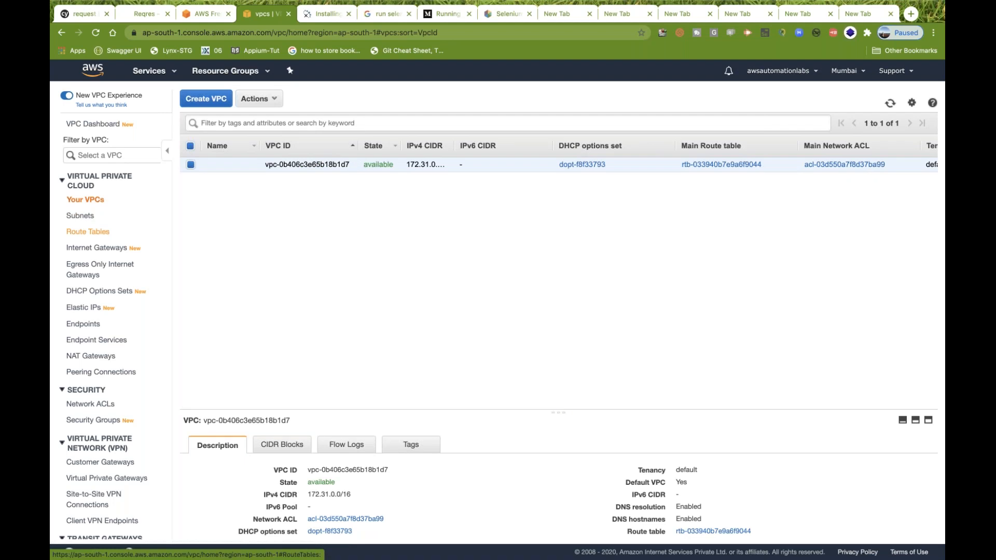
left_click(87, 232)
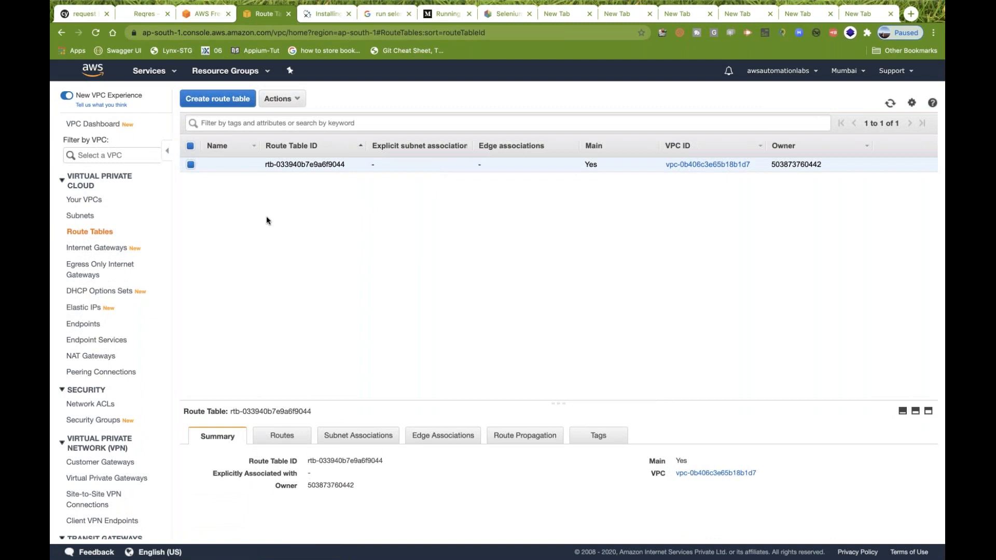
left_click(88, 206)
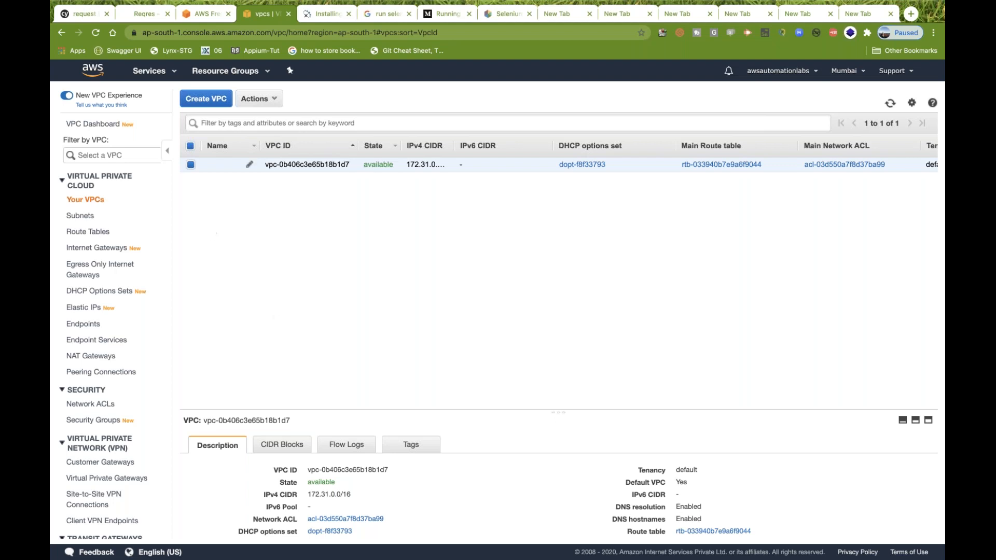
- Switch to the EC2 service and start launching a new instance
left_click(156, 77)
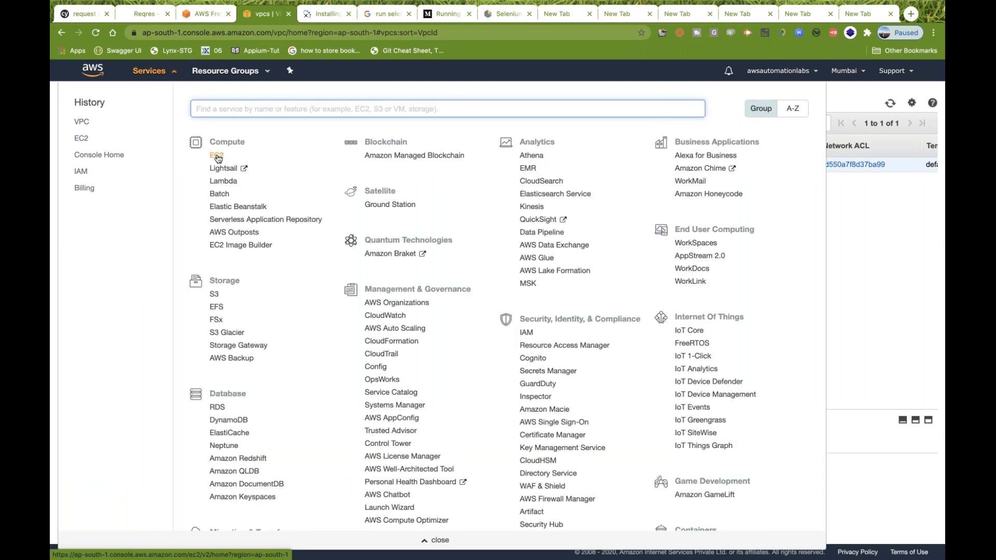
left_click(218, 157)
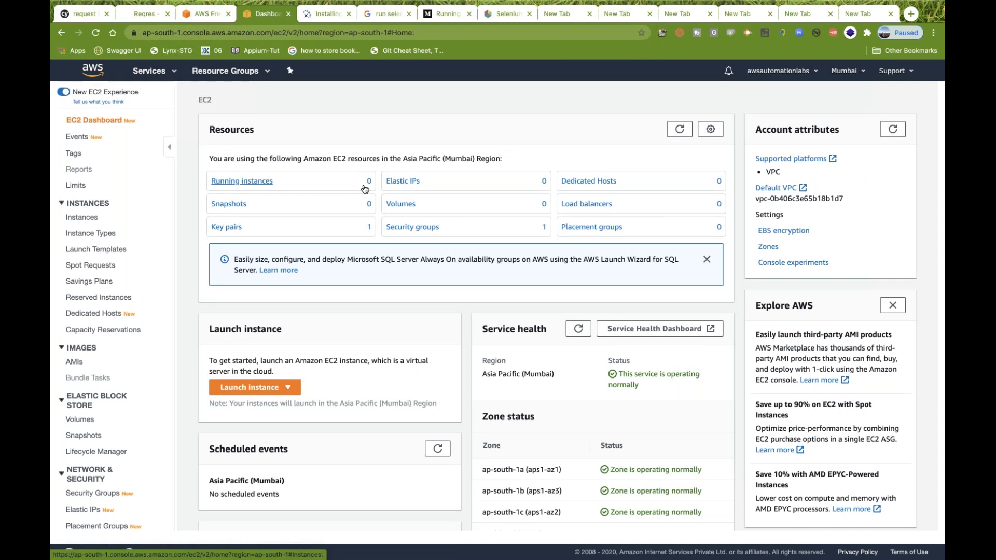
left_click(287, 390)
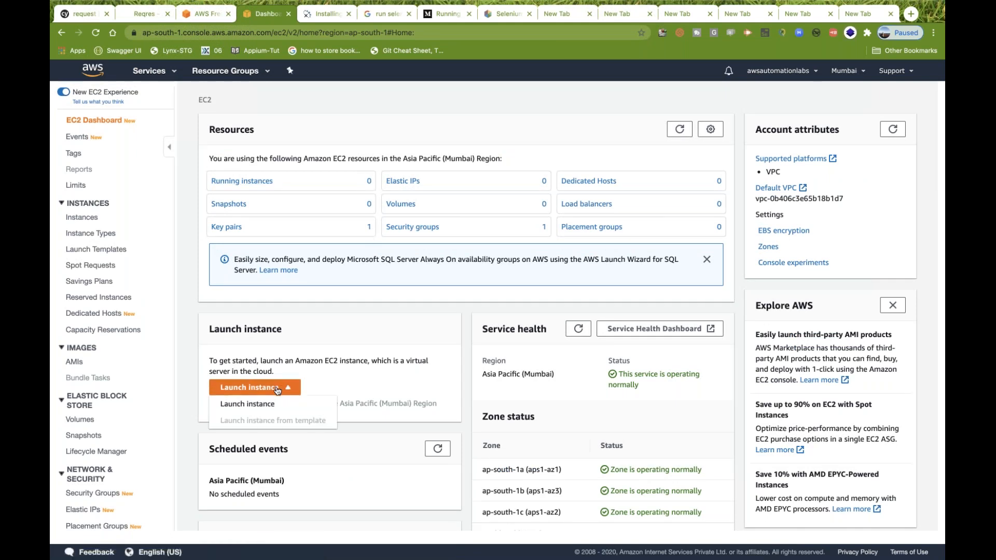
left_click(247, 404)
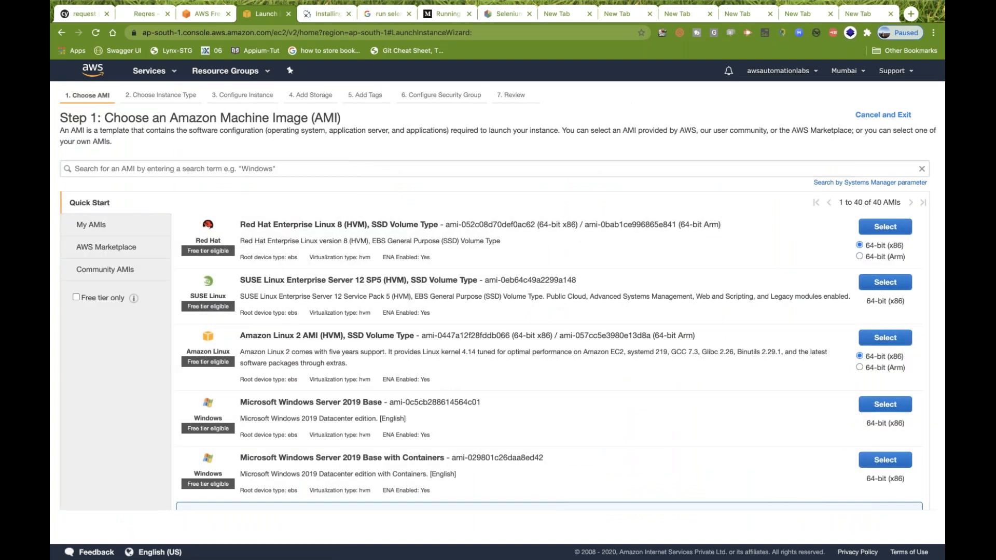
- Restrict the Quick Start list of Amazon Machine Images to free tier only
scroll(498, 367, "down", 15)
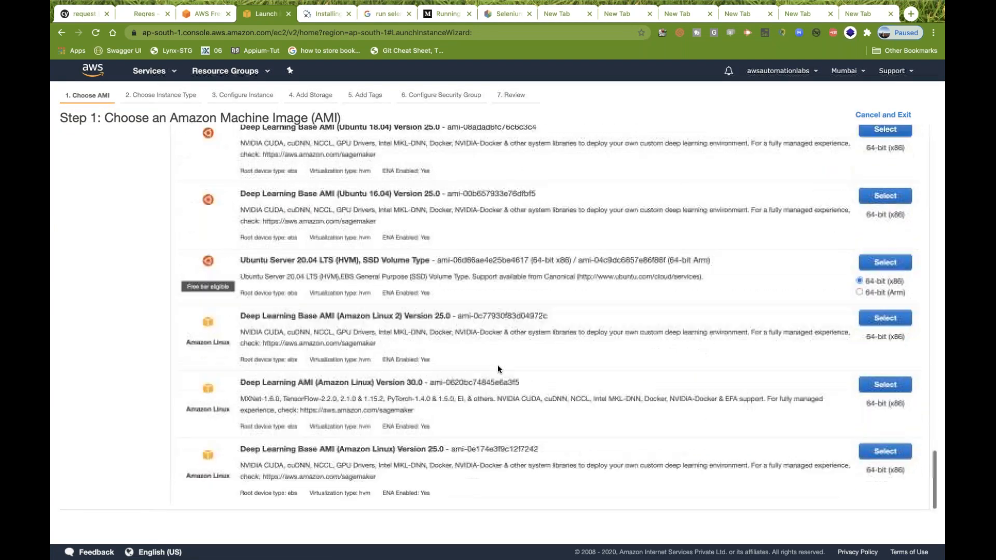
scroll(497, 367, "up", 5)
scroll(497, 365, "up", 10)
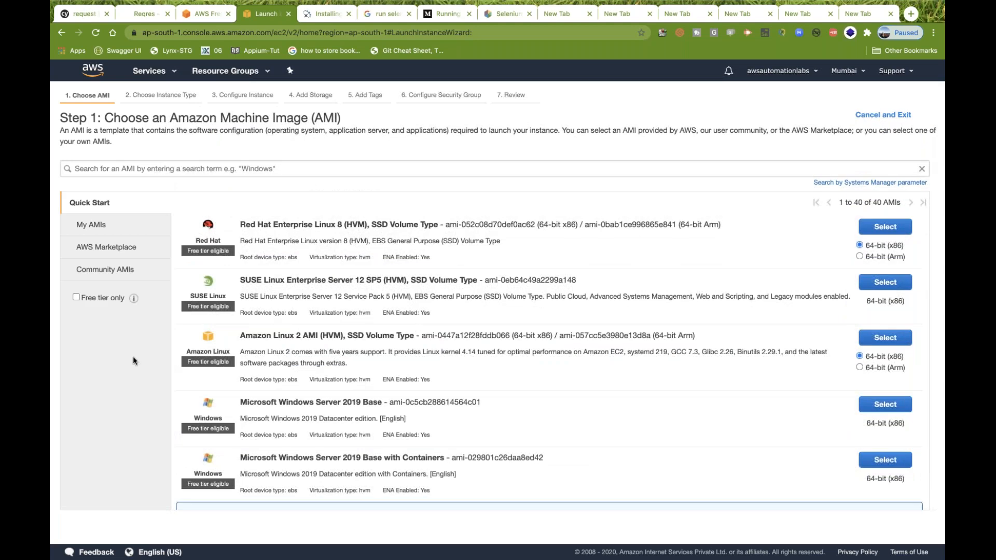
left_click(76, 297)
- Examine the free tier machine images on offer, comparing the Linux, Windows Server and Ubuntu options
scroll(498, 332, "down", 12)
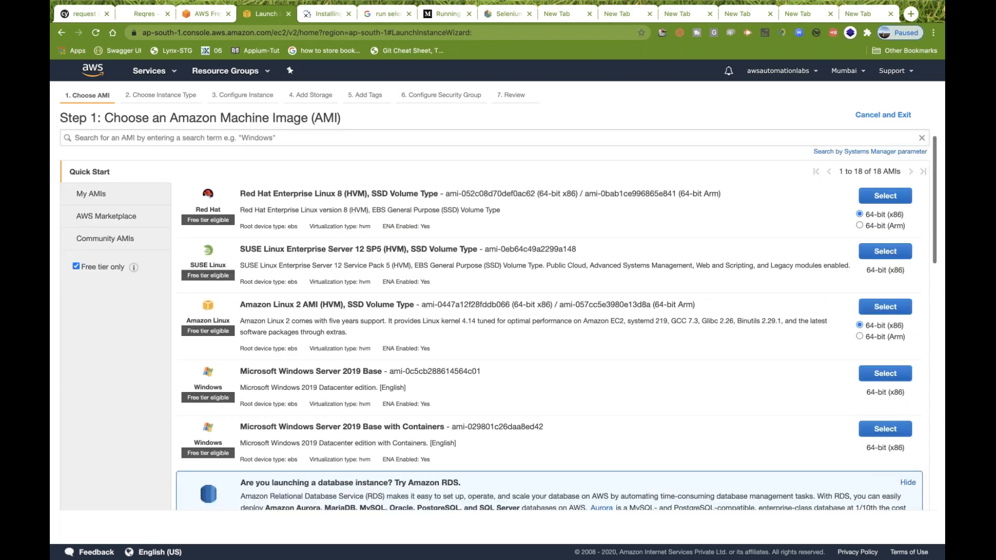
scroll(498, 332, "up", 12)
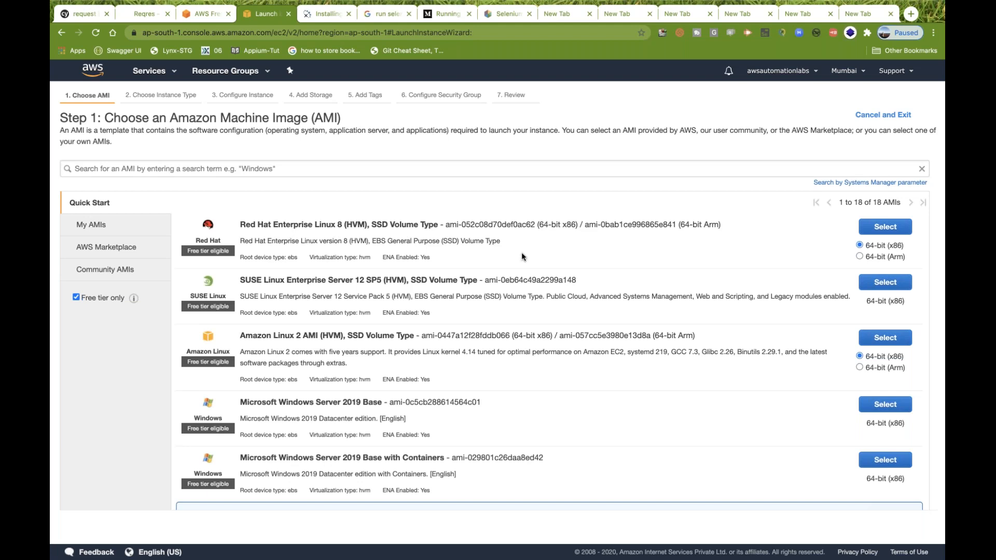
scroll(521, 252, "down", 1)
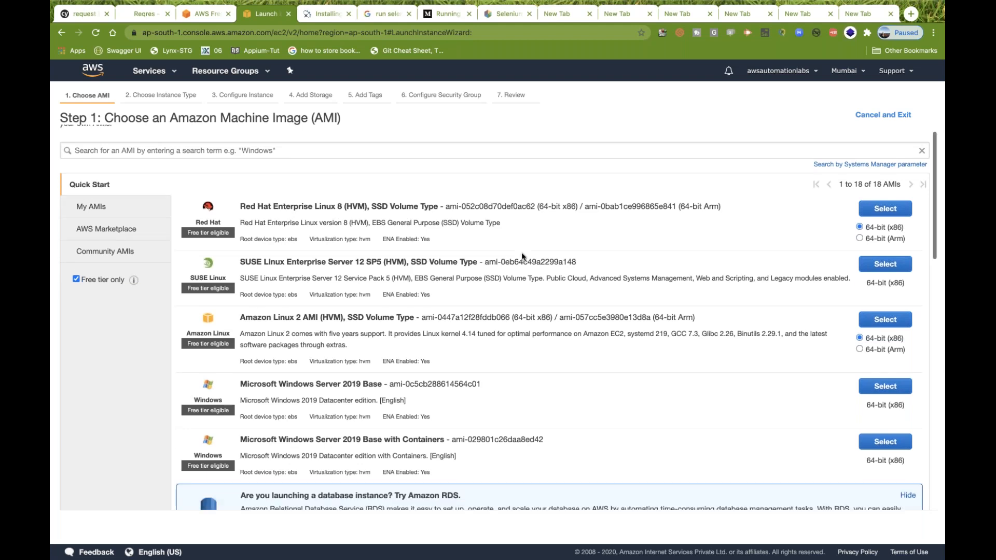
scroll(522, 257, "down", 3)
double_click(320, 326)
left_click(397, 379)
double_click(397, 379)
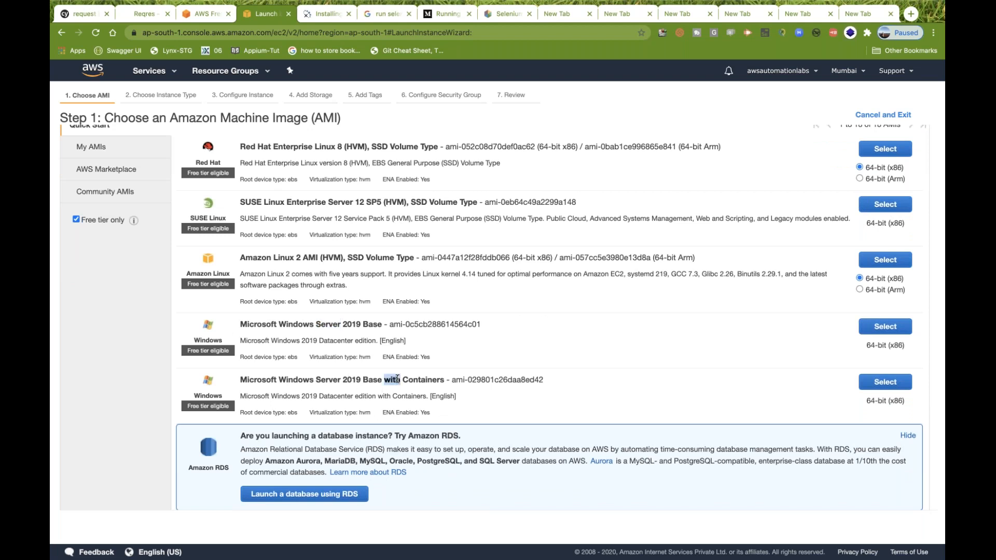
scroll(397, 379, "down", 10)
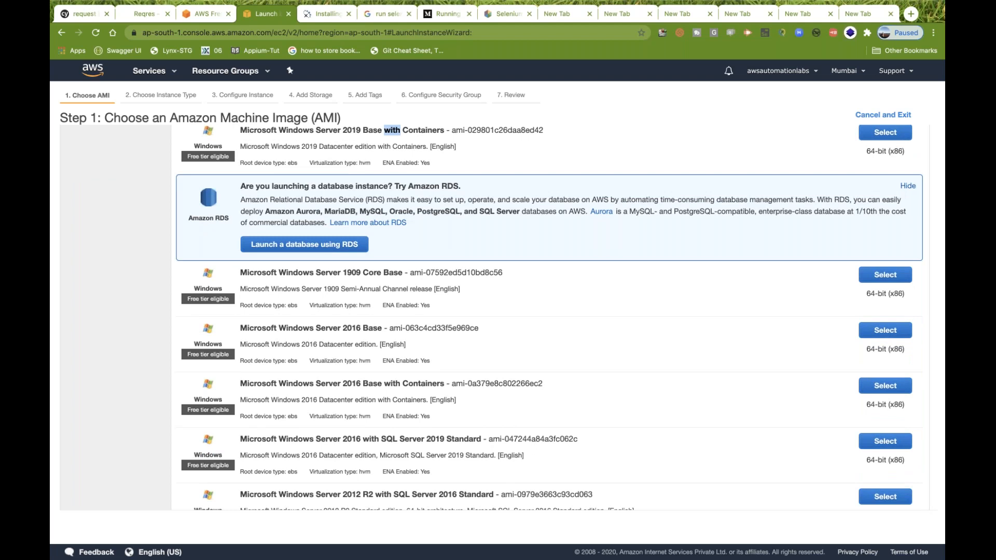
scroll(398, 380, "down", 15)
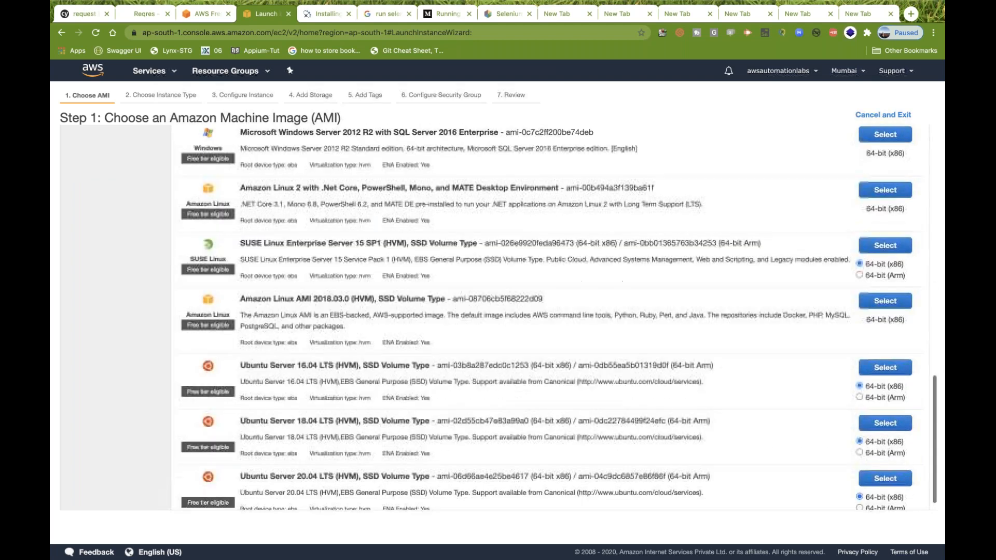
scroll(241, 341, "down", 1)
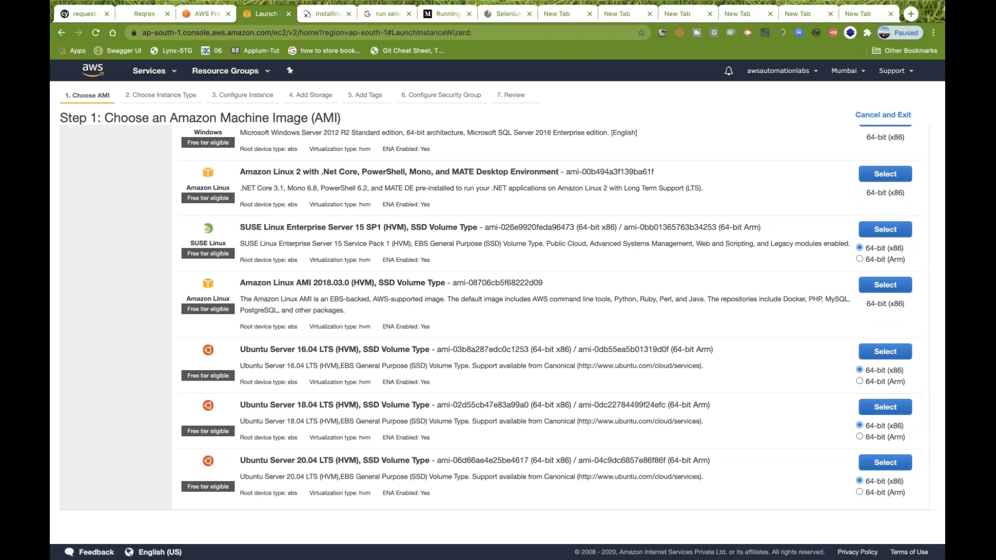
scroll(493, 312, "up", 10)
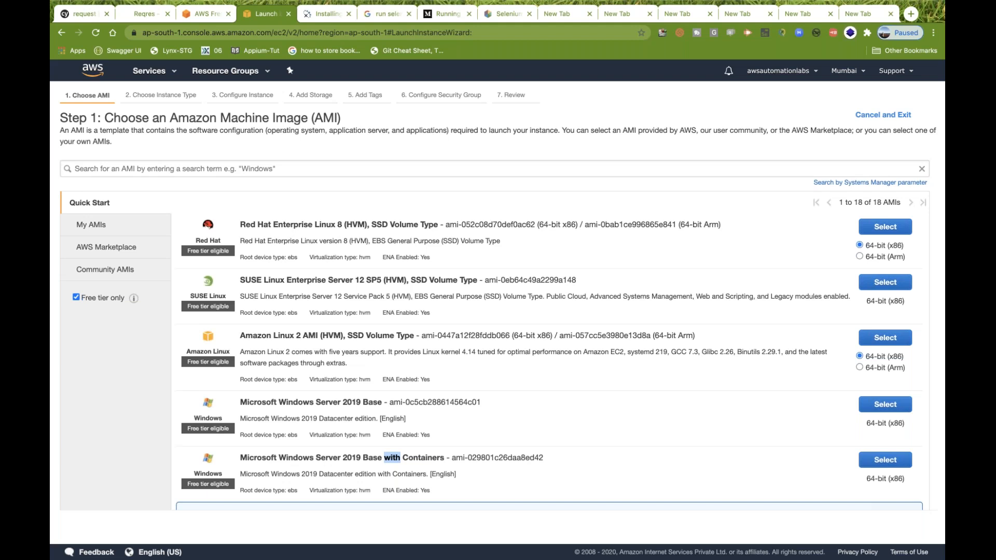
- Search the free tier Amazon Machine Images for "java"
left_click(356, 172)
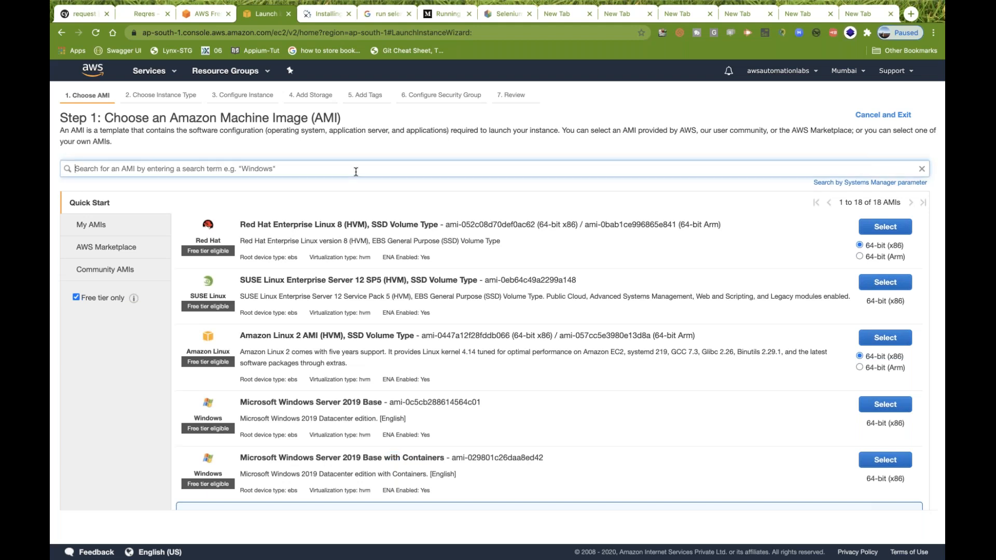
type("java")
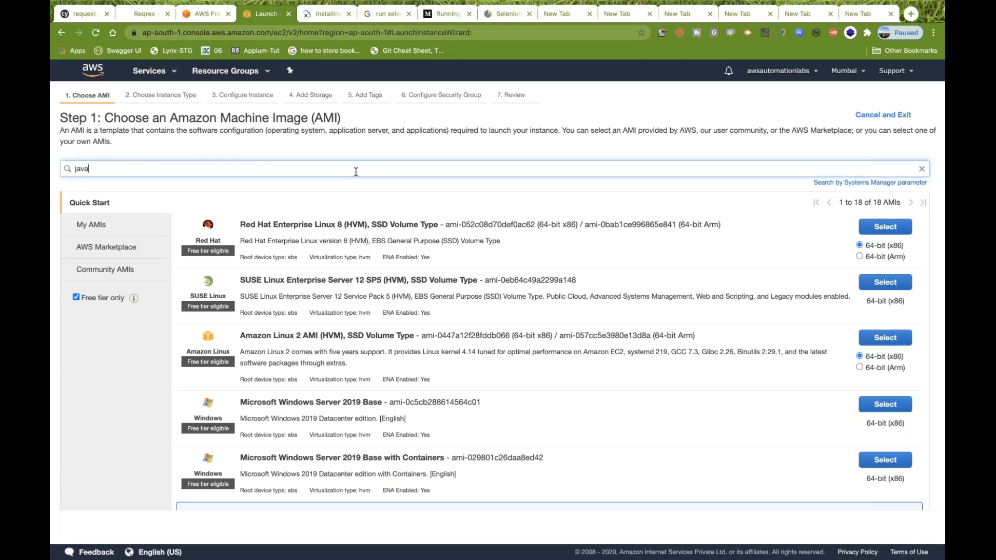
key("Return")
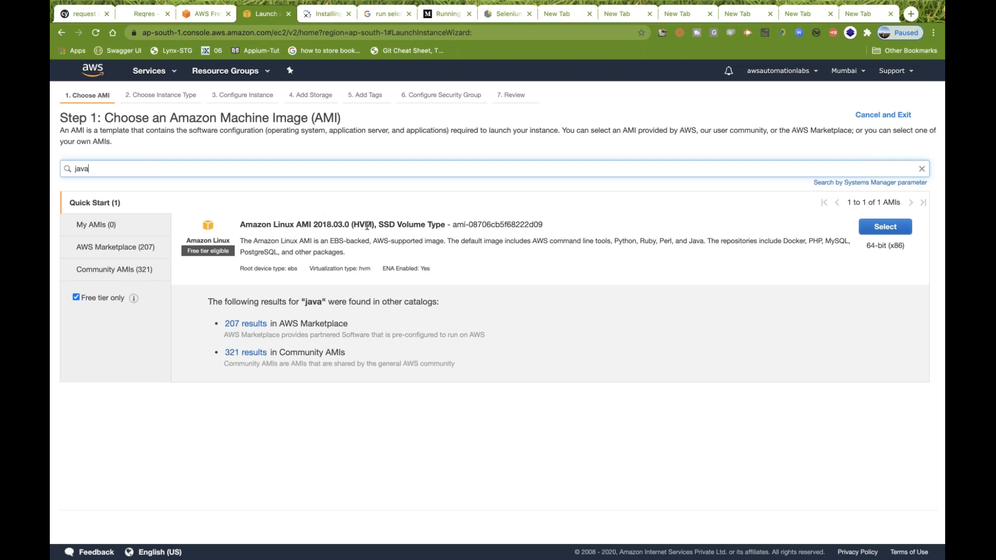
- Check the software included in Amazon Linux AMI 2018.03.0 (HVM), SSD Volume Type, and select that image for the instance
triple_click(208, 253)
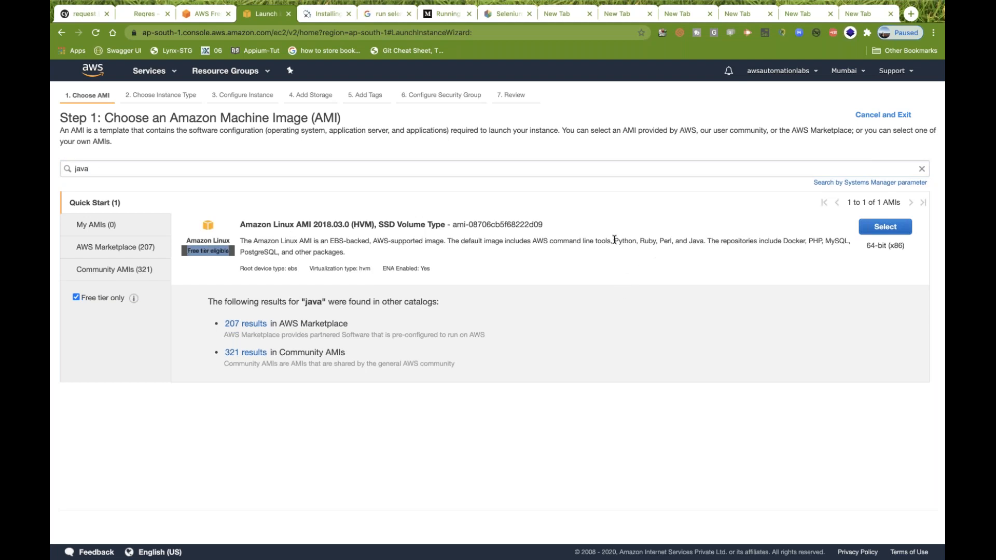
left_click_drag(614, 239, 700, 240)
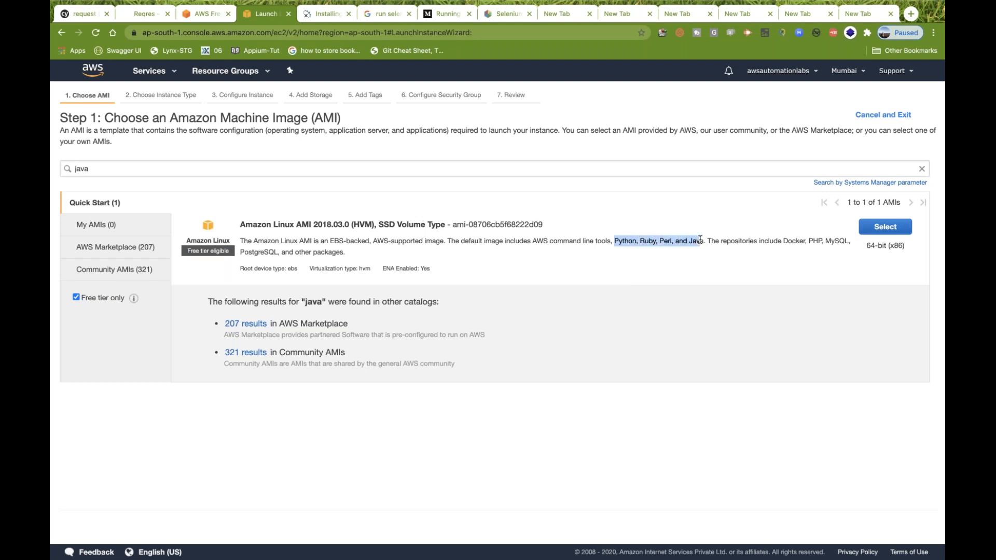
double_click(789, 240)
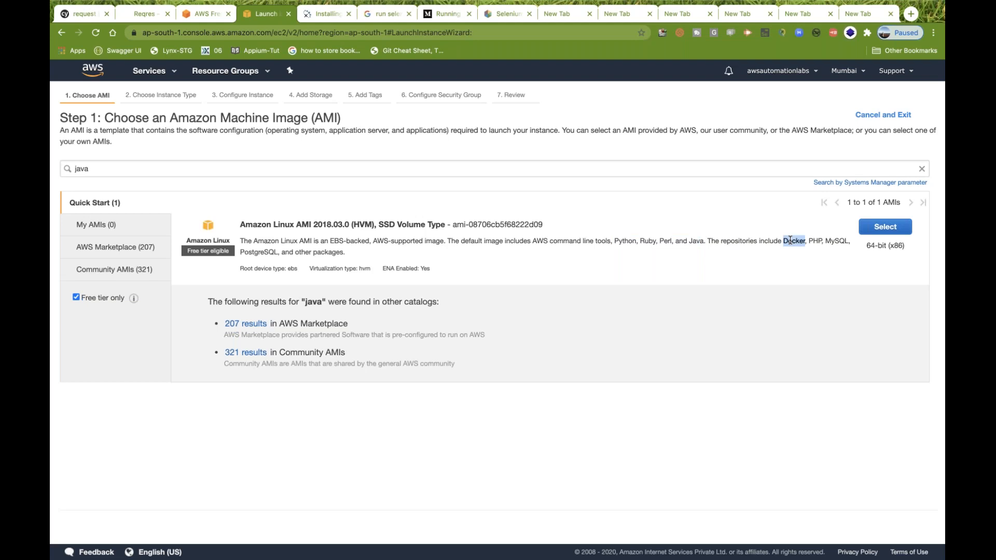
left_click(829, 243)
double_click(334, 253)
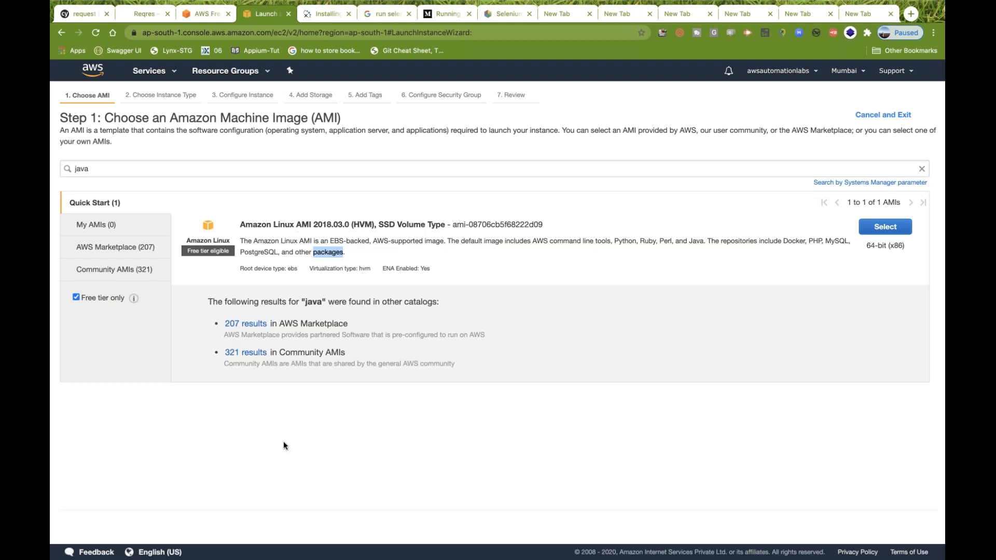
left_click(877, 234)
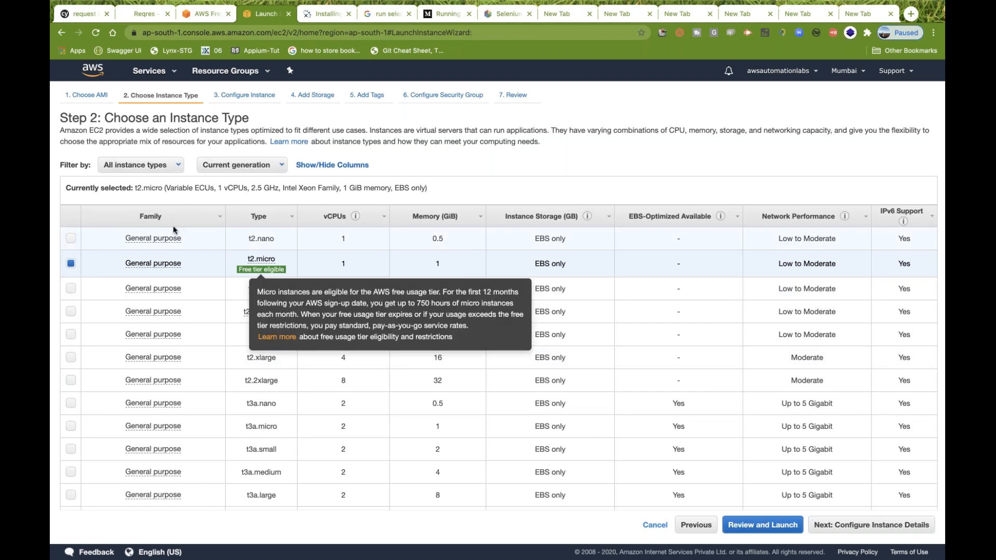
- Compare the instance types, choose t2.medium and continue to the instance details
scroll(160, 358, "down", 2)
scroll(159, 358, "up", 2)
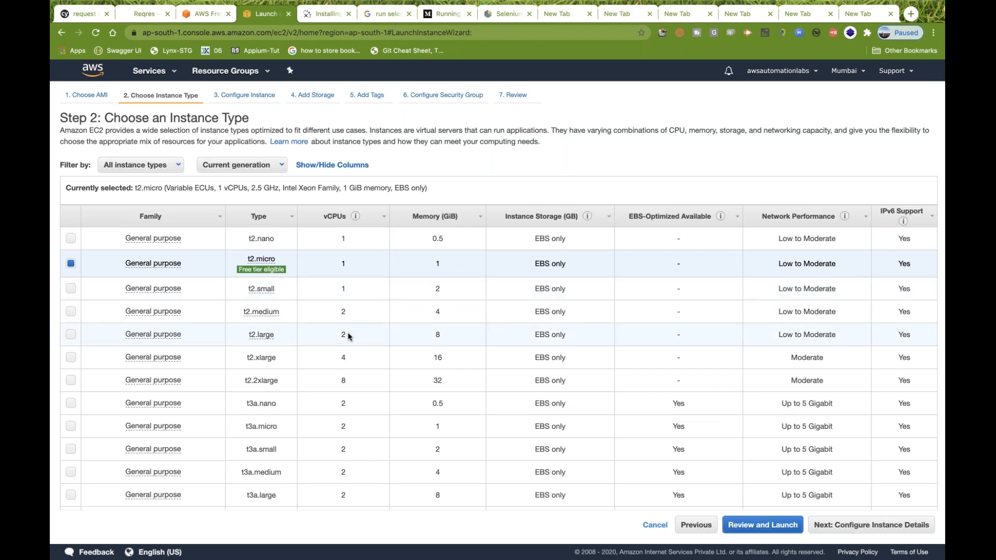
mouse_move(261, 259)
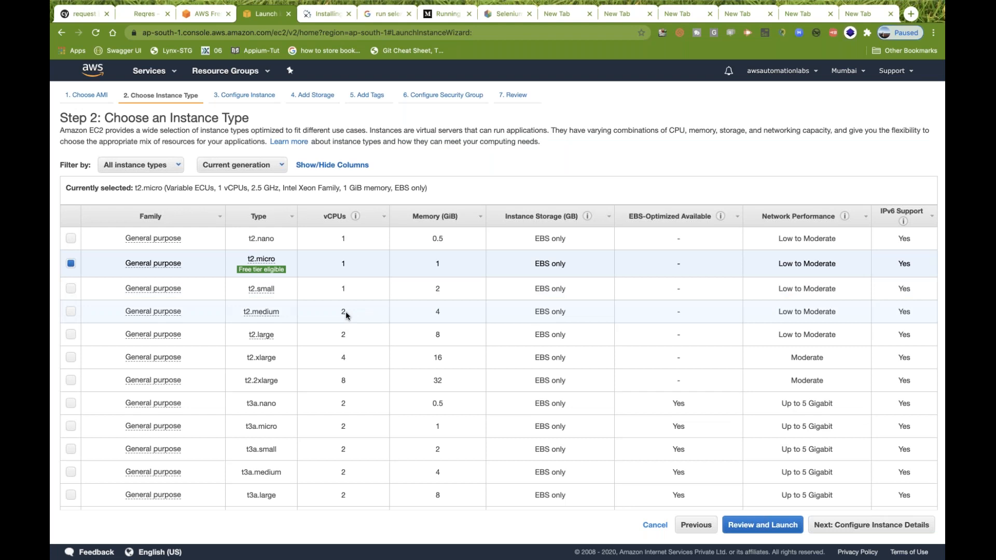
left_click(456, 320)
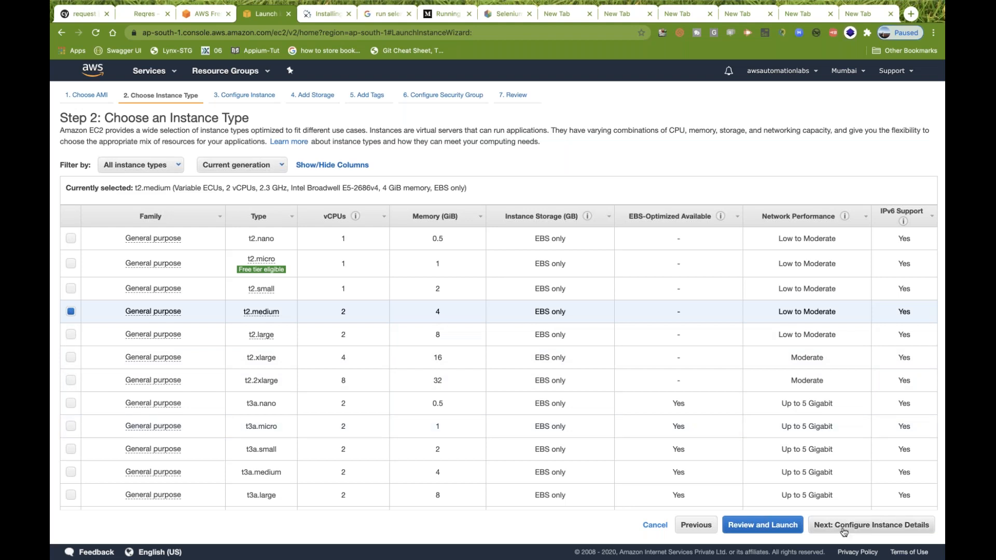
left_click(893, 530)
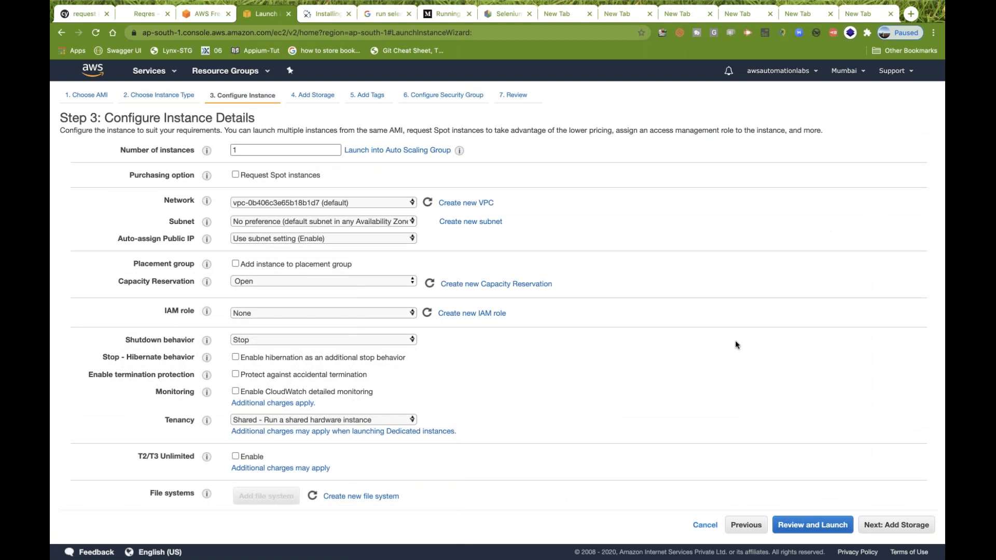
- Review the instance count, network, subnet and advanced details, keep the defaults and continue to the storage settings
double_click(310, 148)
left_click(330, 203)
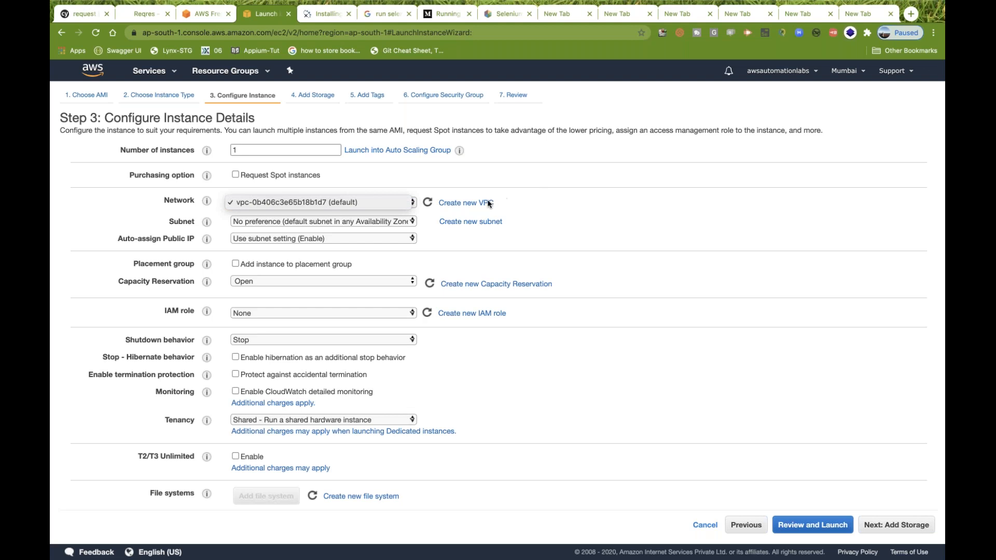
left_click(543, 186)
left_click(395, 222)
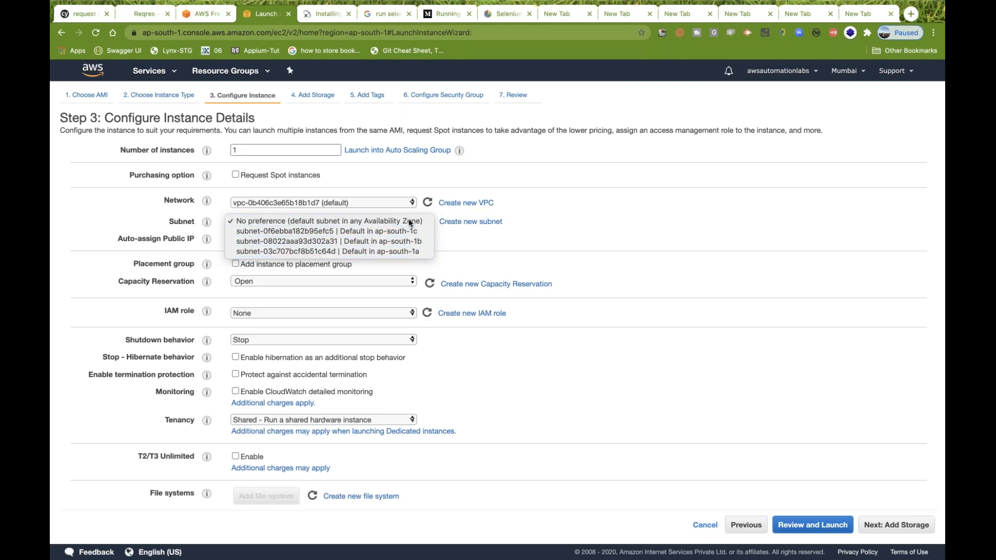
left_click(410, 221)
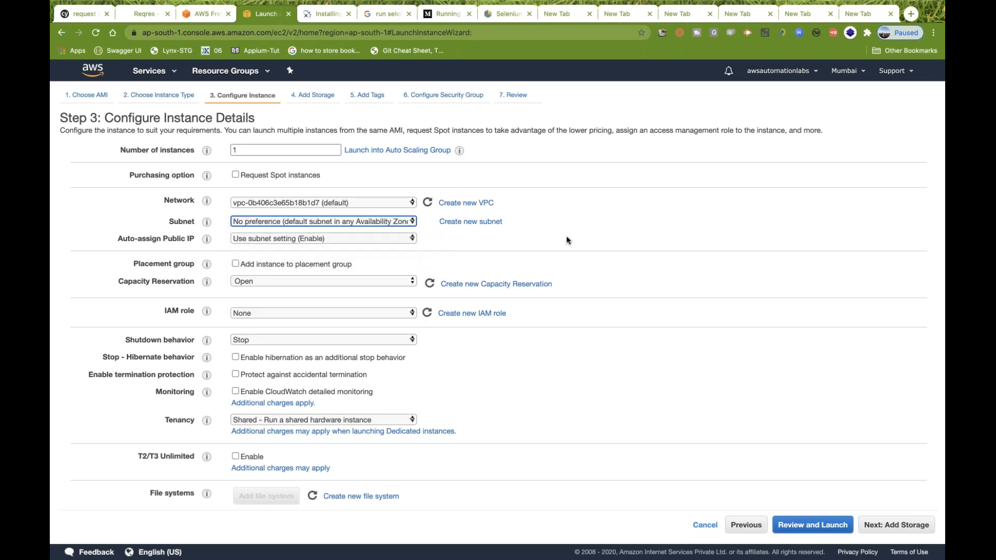
scroll(567, 240, "down", 2)
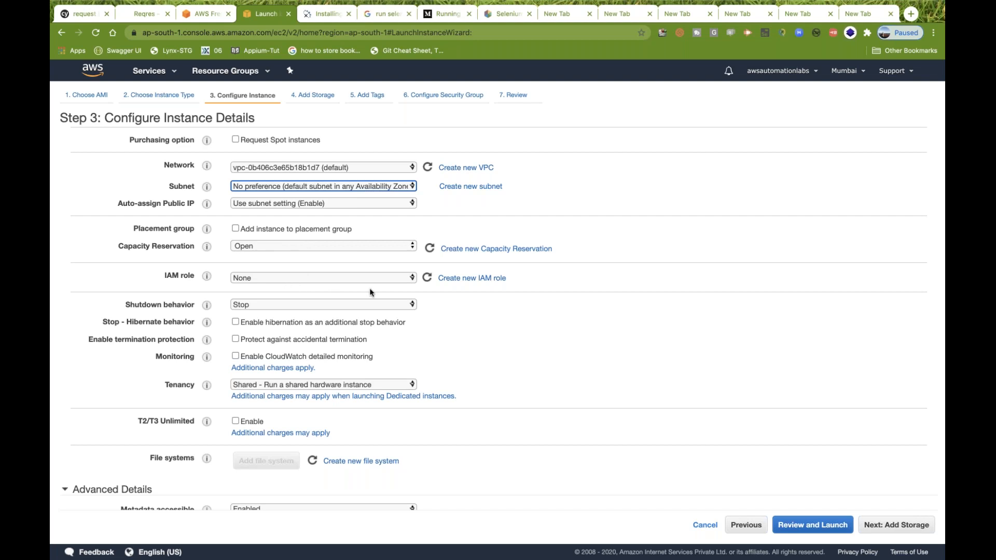
scroll(487, 378, "down", 5)
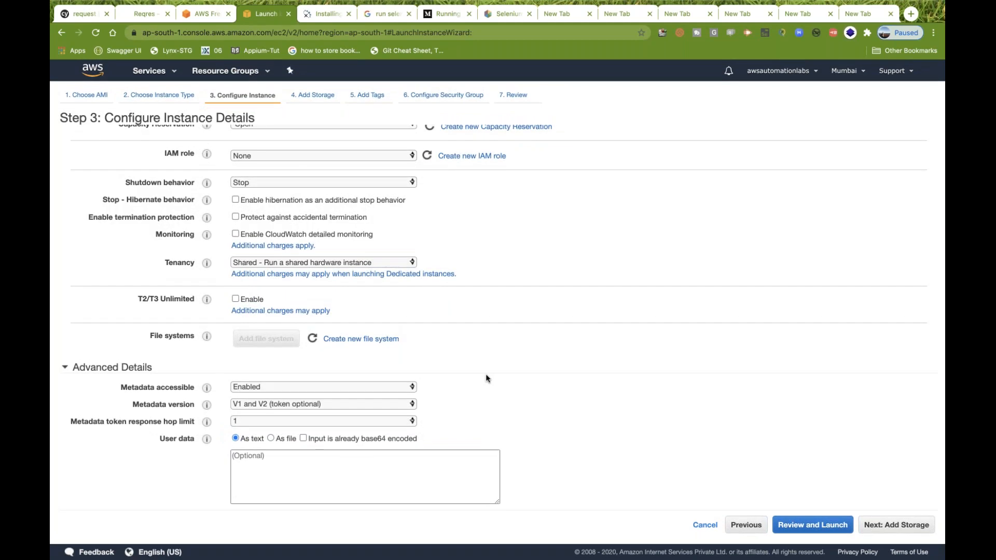
left_click(886, 524)
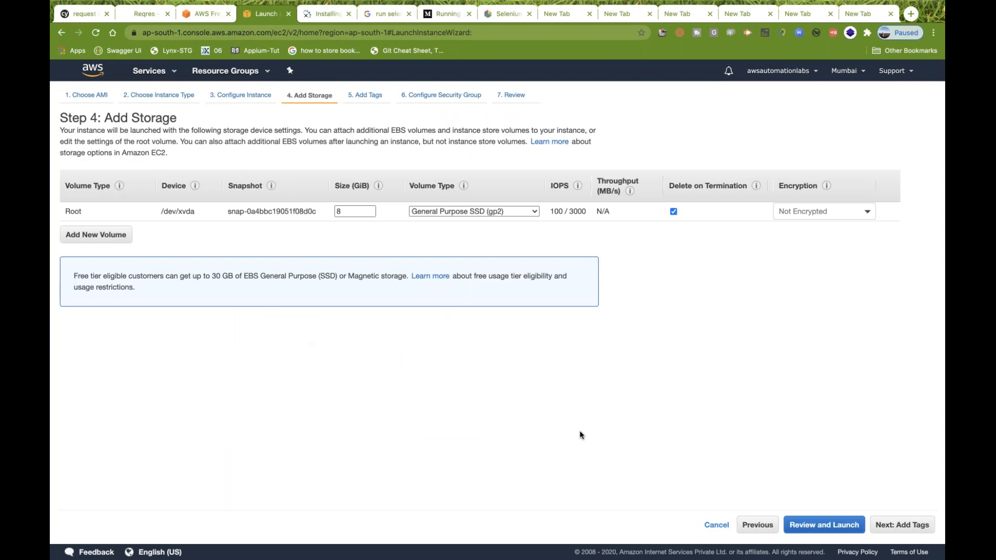
- Check the root volume's size and its size requirements, keep the default storage and continue to the tags
double_click(358, 212)
mouse_move(379, 183)
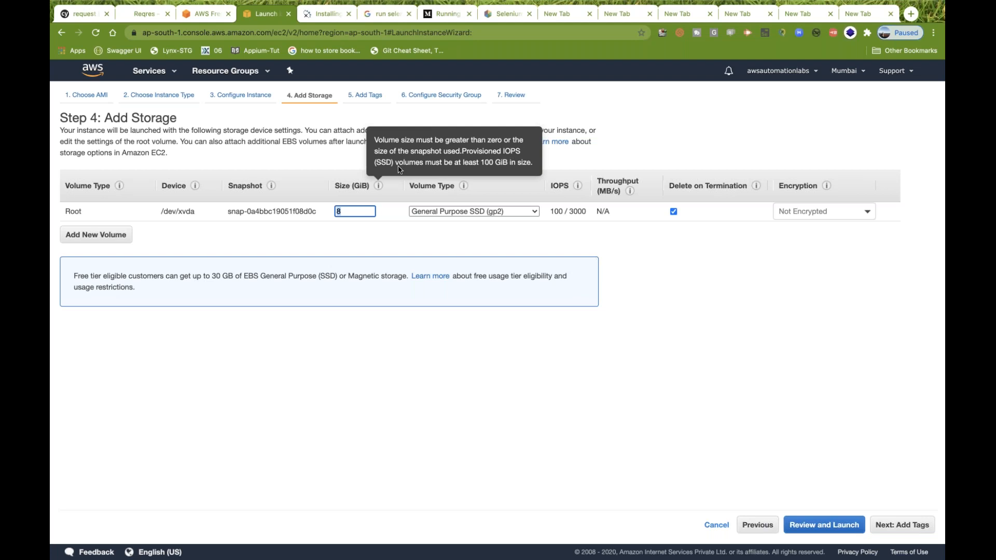
left_click(361, 212)
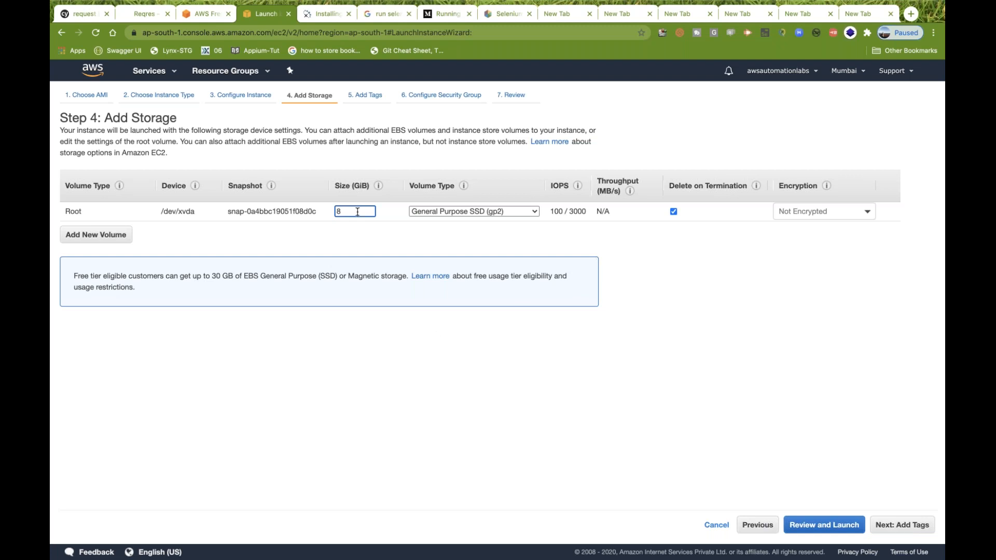
left_click(521, 377)
left_click(902, 526)
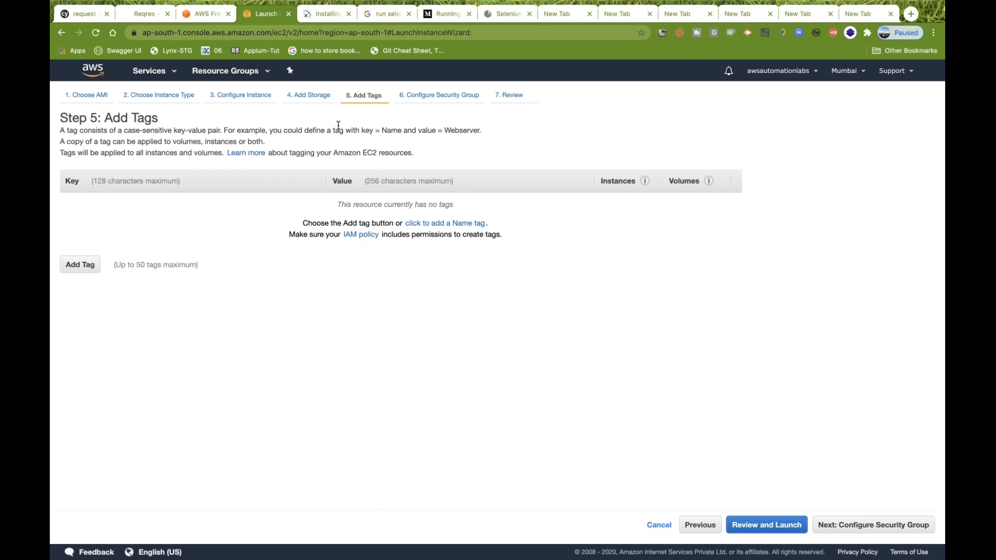
- Read the explanation of tag key-value pairs and which resources a tag can be applied to
double_click(302, 130)
double_click(391, 130)
left_click_drag(423, 128, 469, 130)
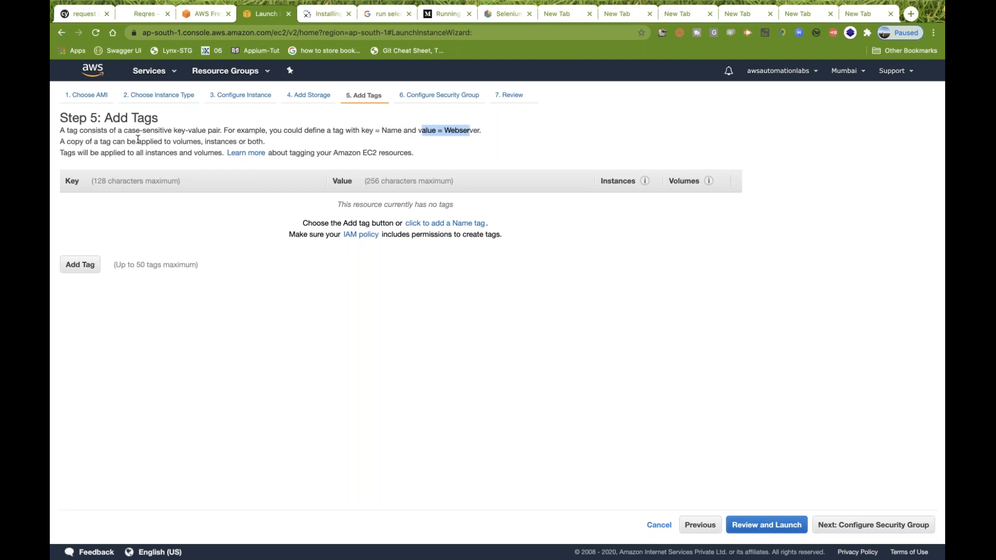
left_click_drag(106, 142, 251, 140)
left_click(227, 141)
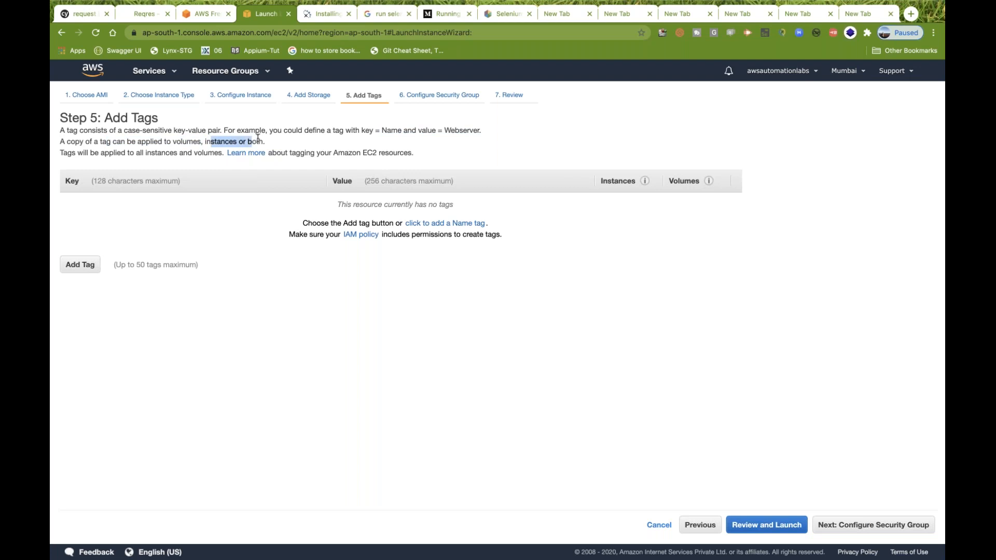
left_click(258, 138)
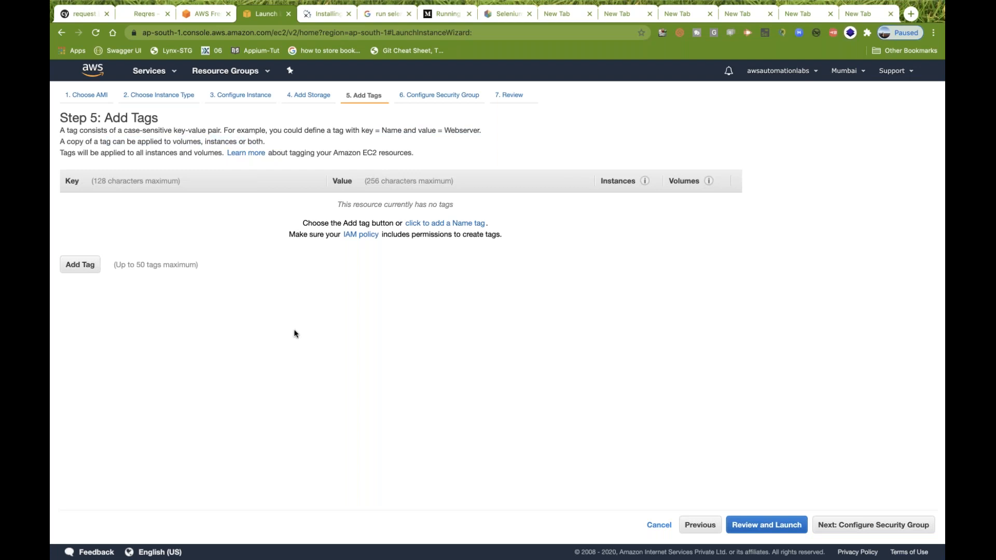
- Add an empty tag, remove it again and continue without tags to the security group configuration
left_click(80, 265)
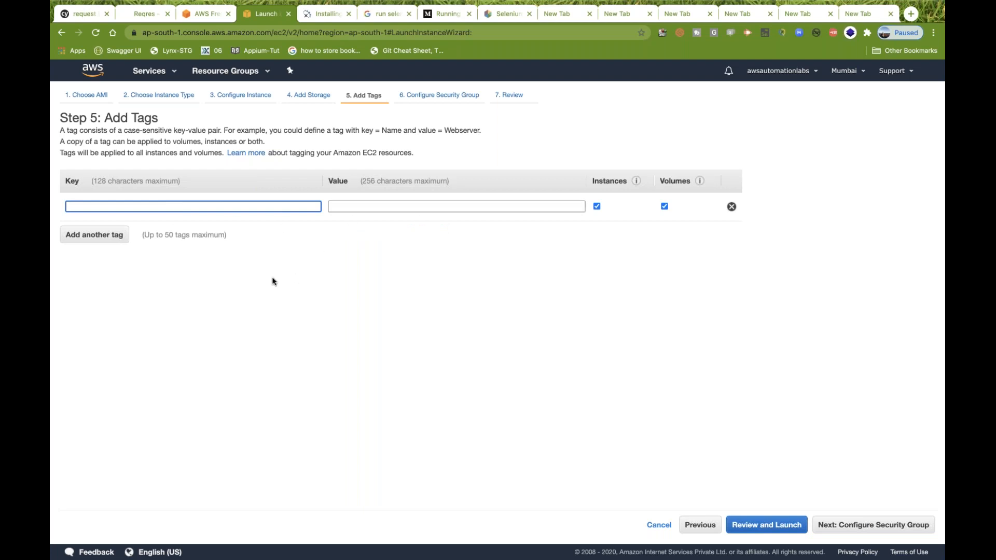
left_click(731, 207)
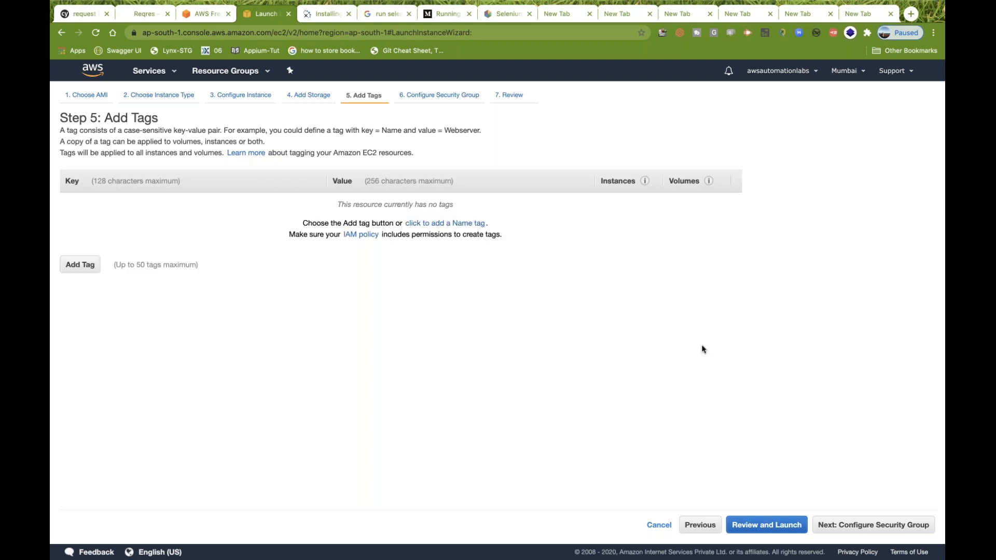
left_click(855, 526)
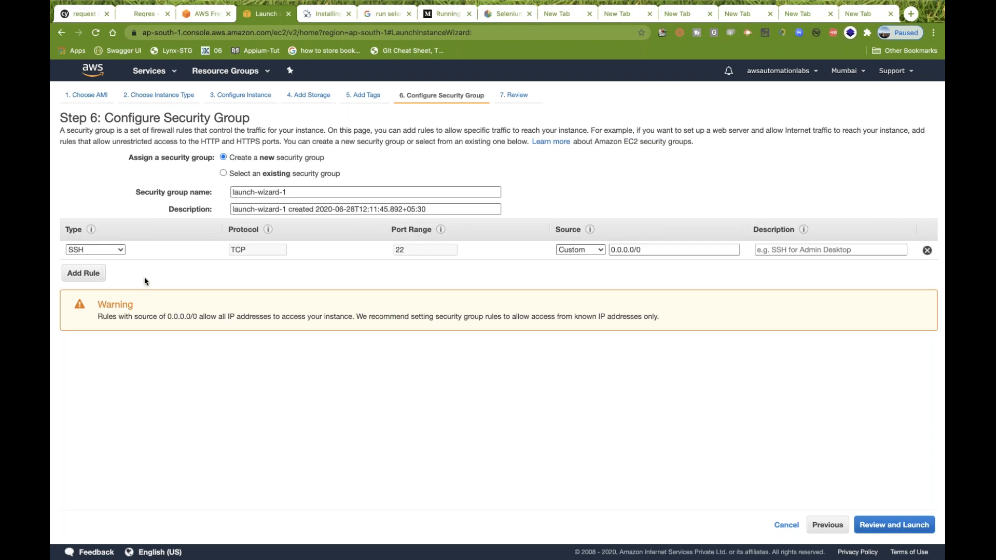
- Compare the source options of the security group's existing SSH rule and set its source to Anywhere
left_click(123, 256)
left_click(113, 253)
left_click(249, 252)
left_click(570, 250)
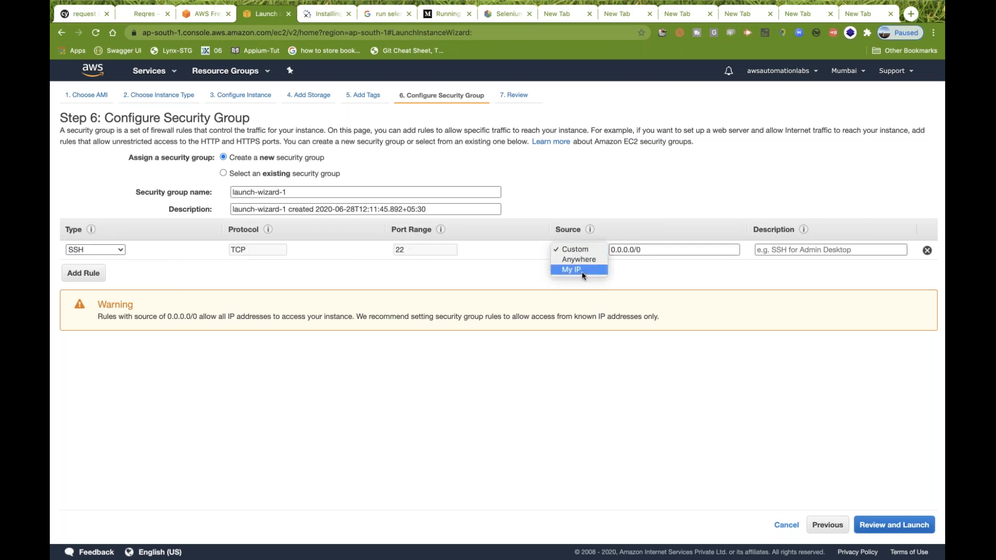
left_click(578, 260)
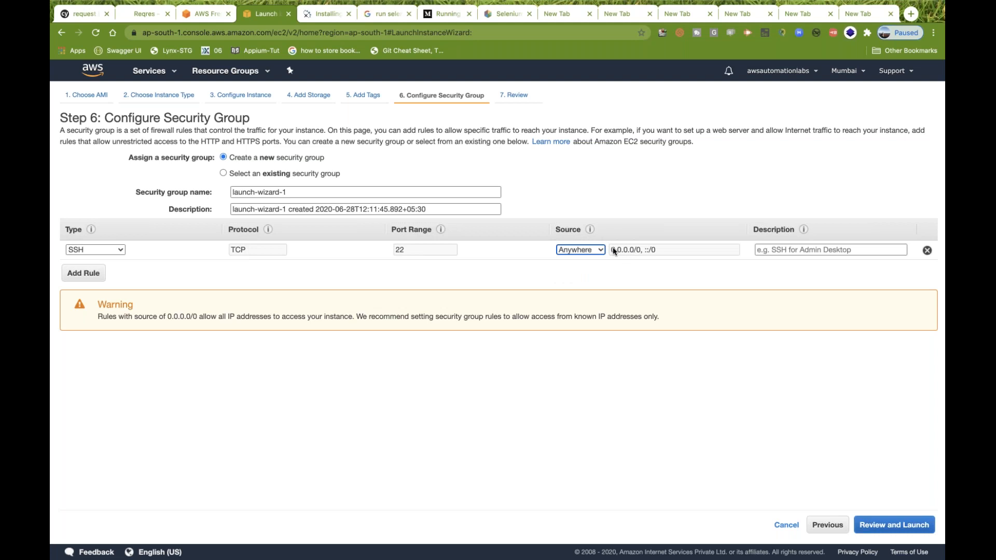
left_click(580, 250)
left_click(581, 239)
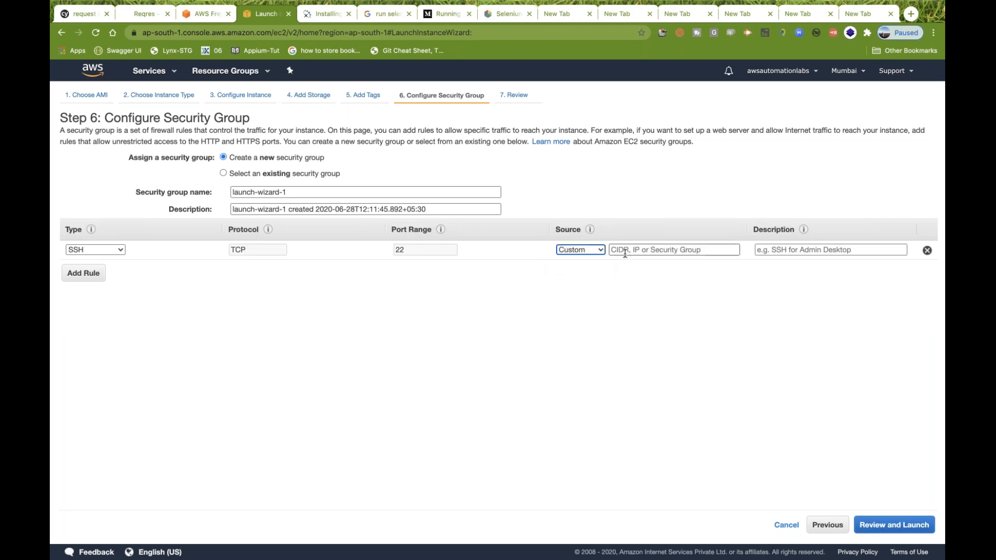
left_click(577, 250)
left_click(579, 260)
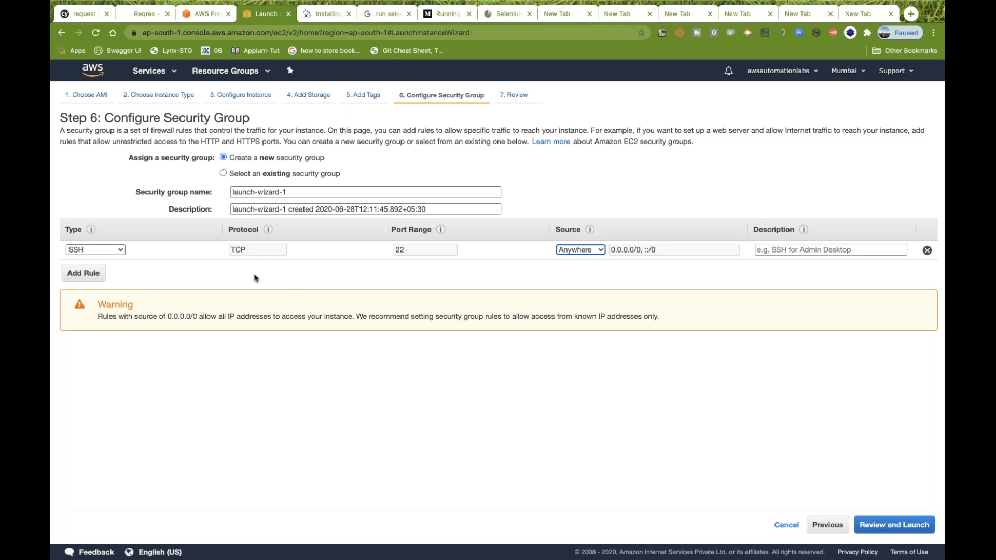
- Add a second SSH rule with source Anywhere to the security group and remove it again
left_click(90, 278)
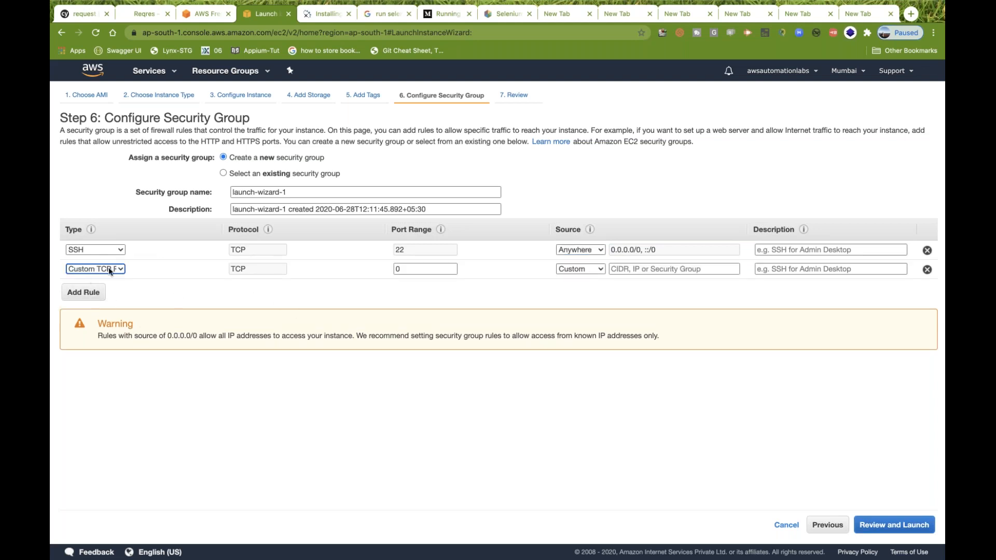
left_click(111, 271)
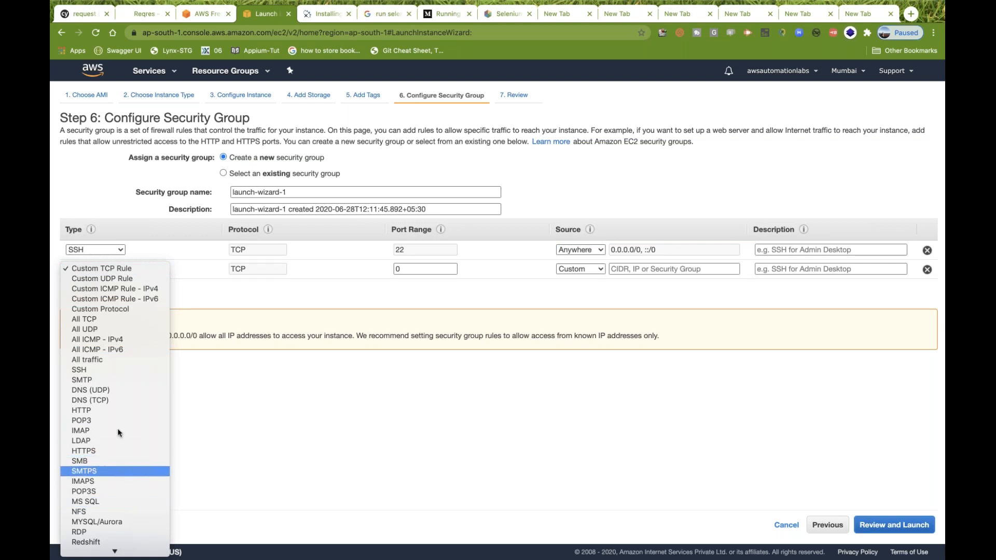
left_click(101, 371)
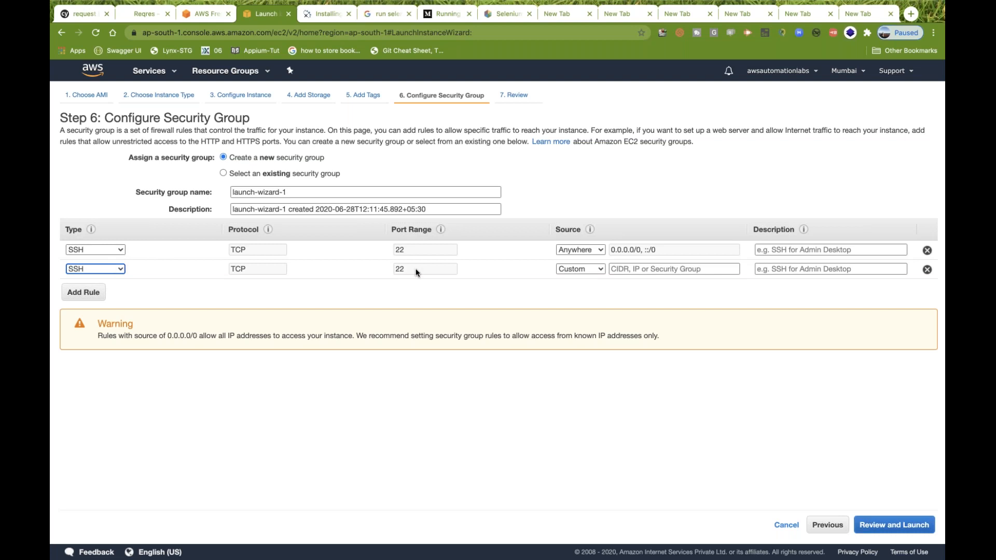
left_click(571, 269)
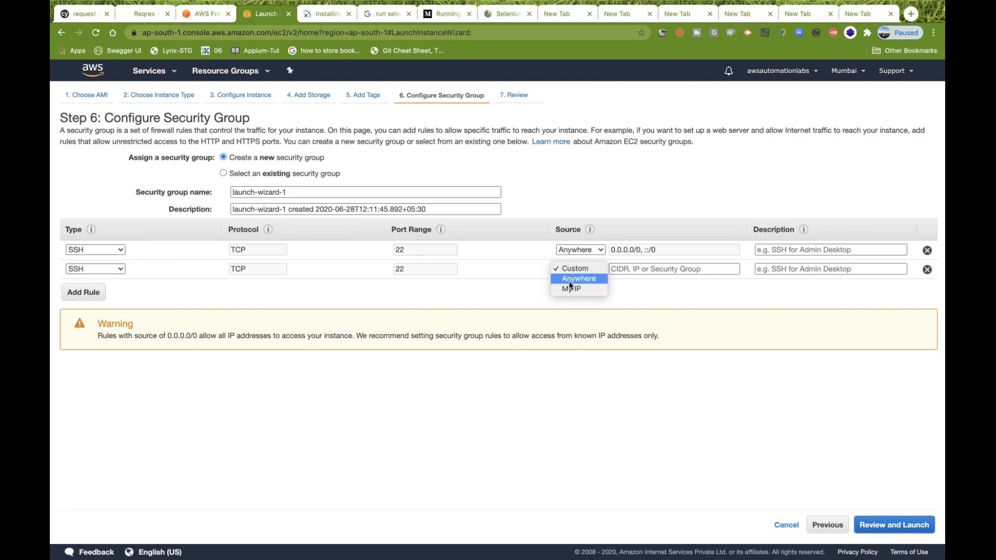
left_click(570, 280)
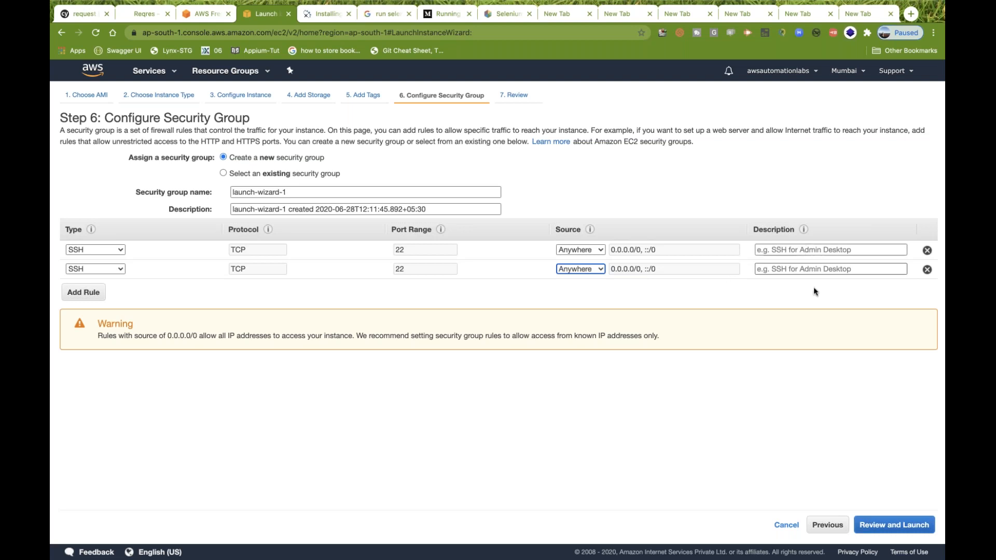
left_click(747, 290)
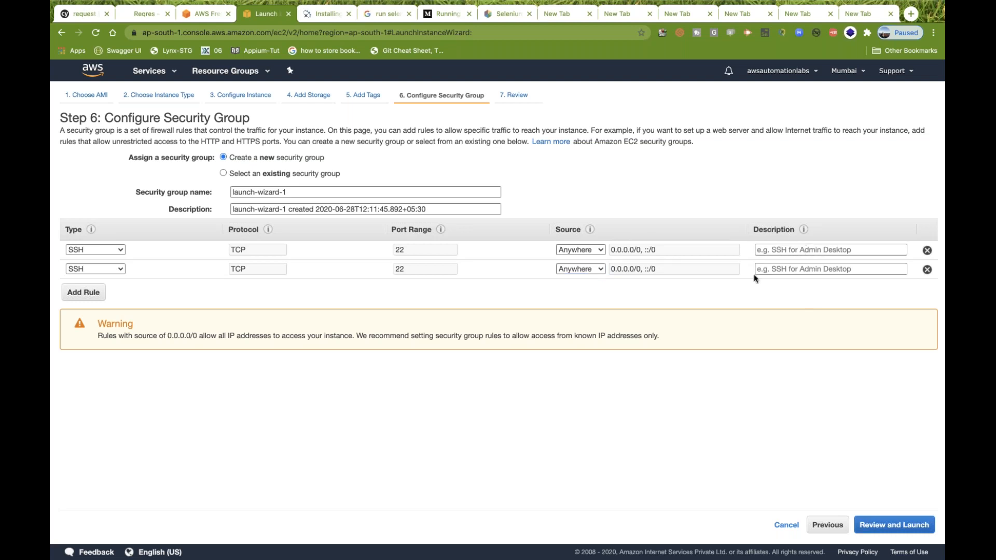
left_click(927, 269)
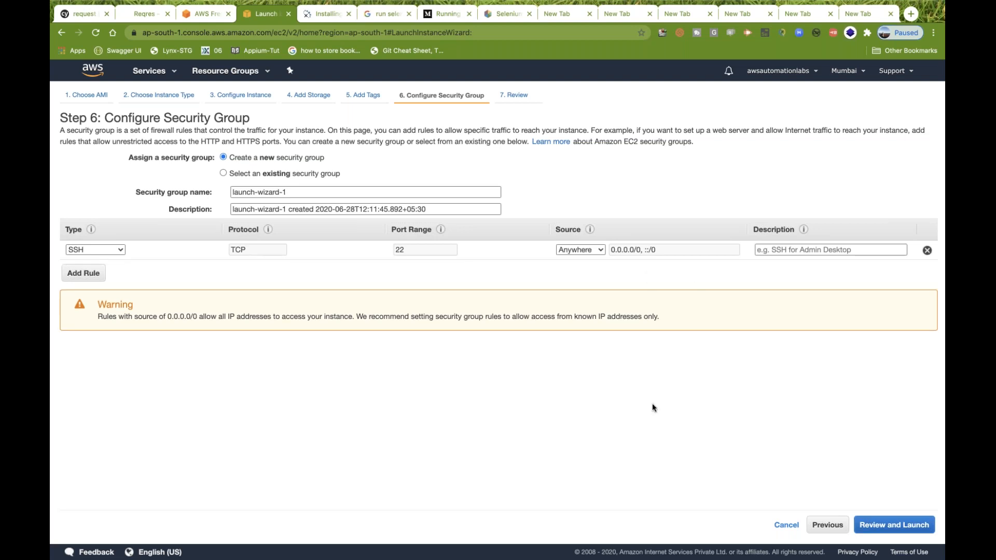
- Continue to the launch review and check its two warnings, the instance type, the memory and the SSH rule's source
left_click(899, 526)
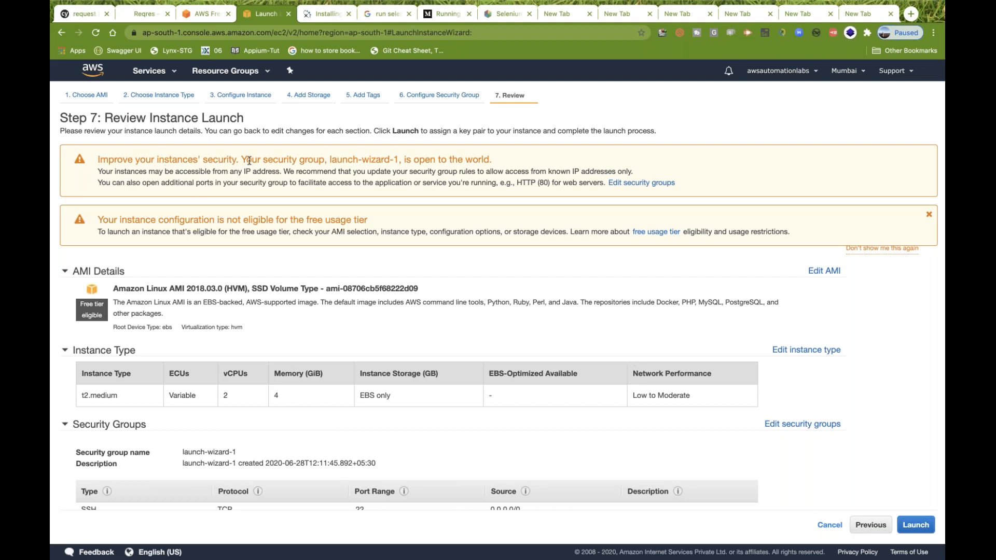
triple_click(475, 163)
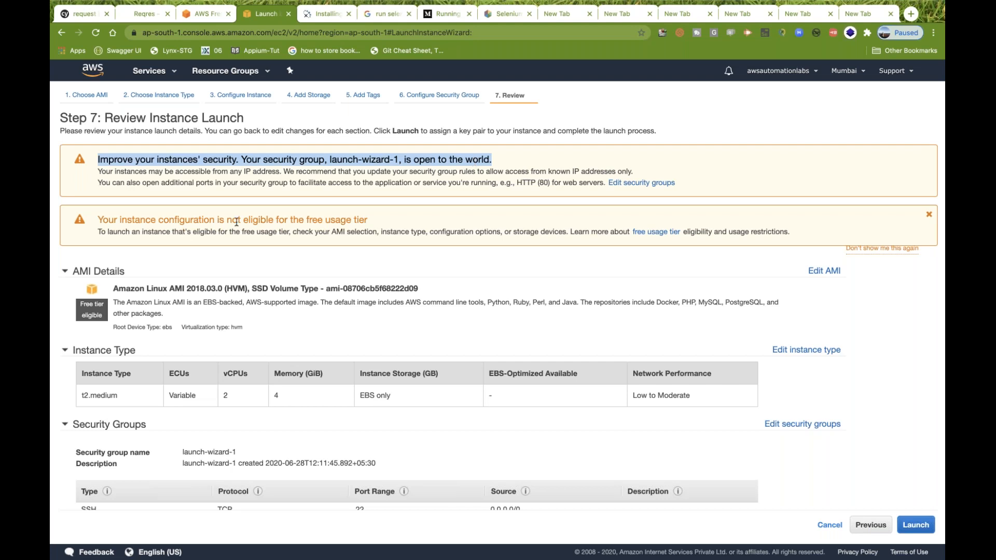
triple_click(321, 221)
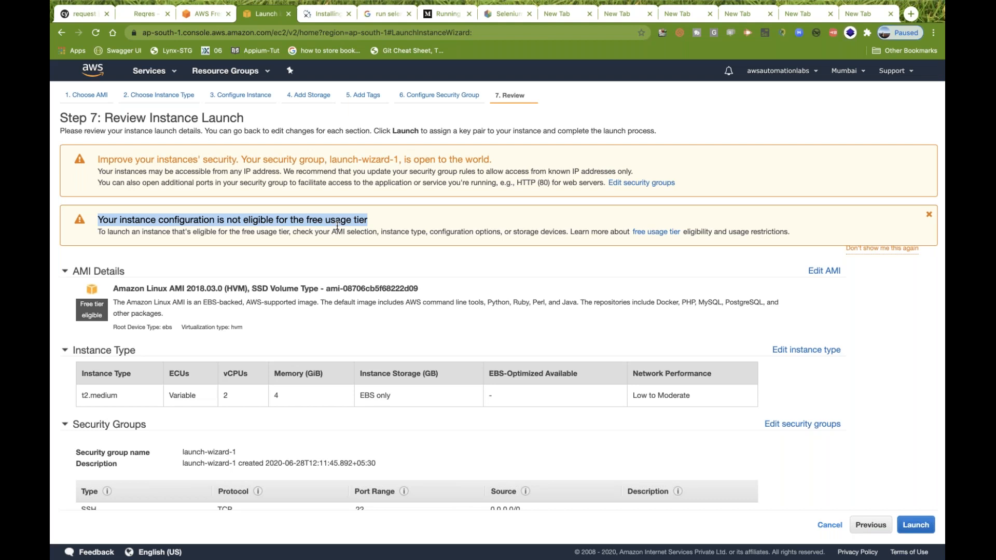
scroll(474, 286, "down", 3)
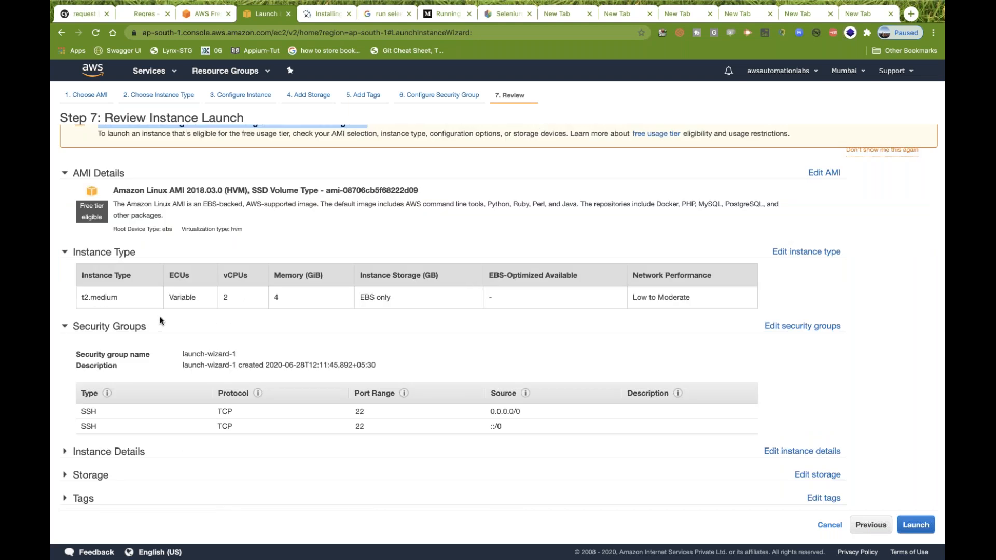
double_click(99, 294)
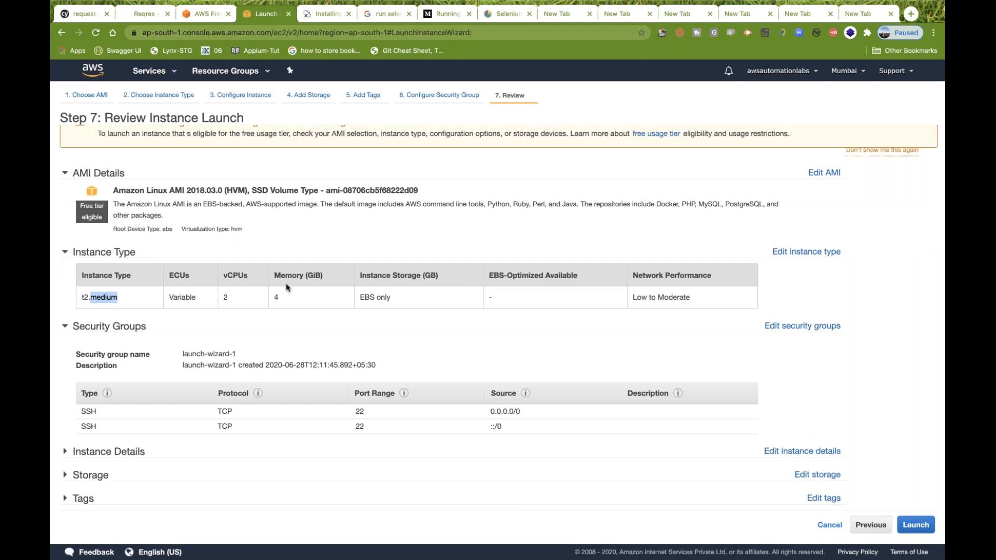
left_click(281, 296)
triple_click(495, 411)
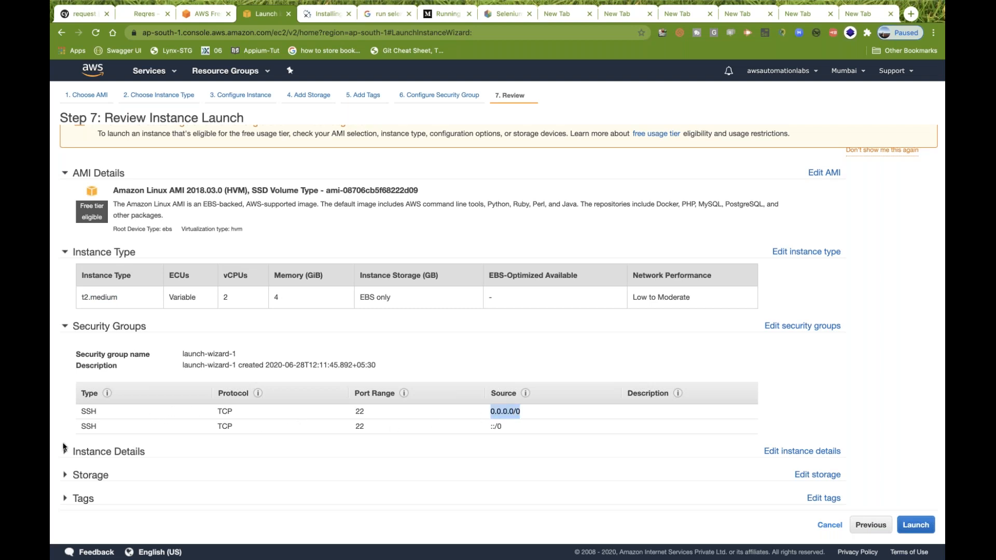
- Expand the instance details, storage and tags sections of the launch review and examine their settings
left_click(66, 452)
scroll(66, 452, "down", 5)
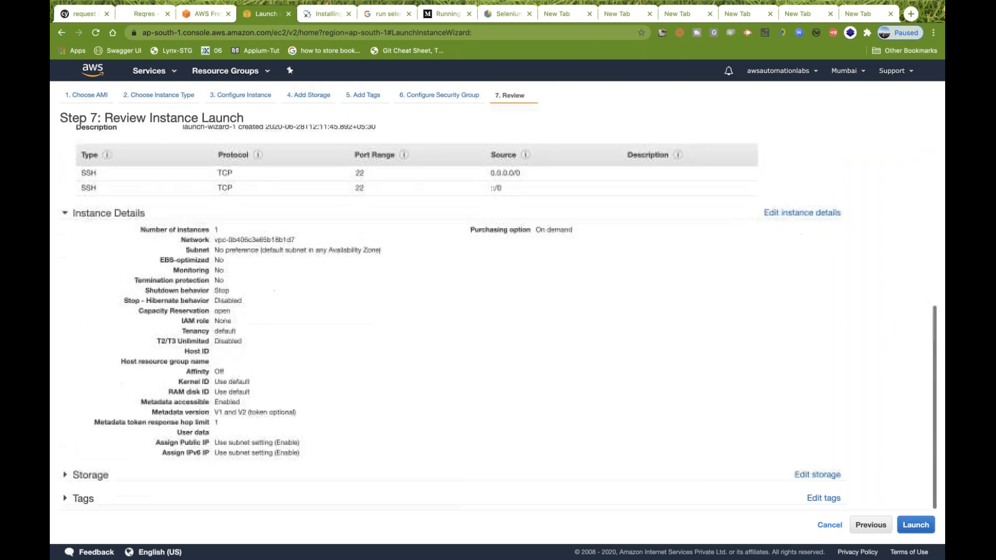
triple_click(542, 232)
left_click(494, 299)
left_click(65, 475)
scroll(332, 461, "down", 2)
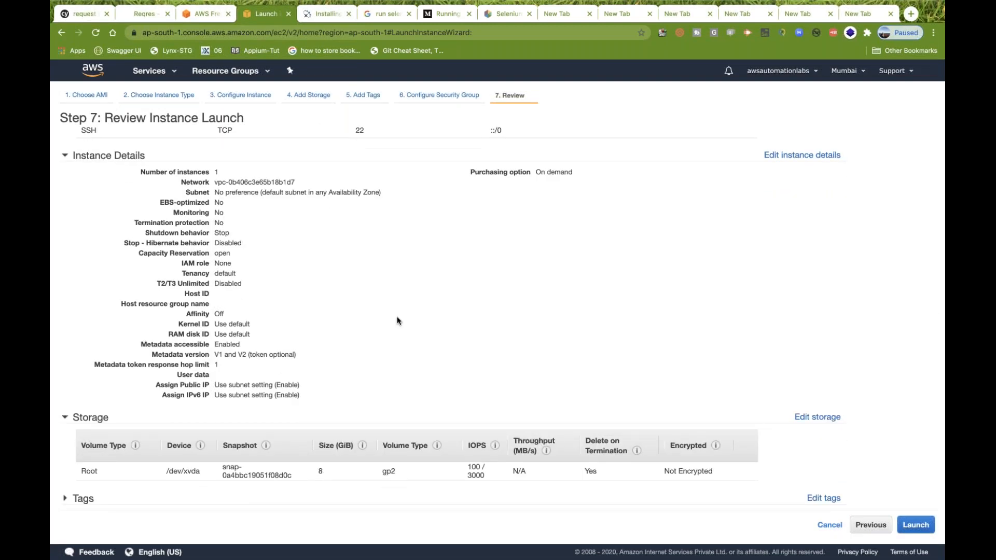
scroll(396, 317, "up", 5)
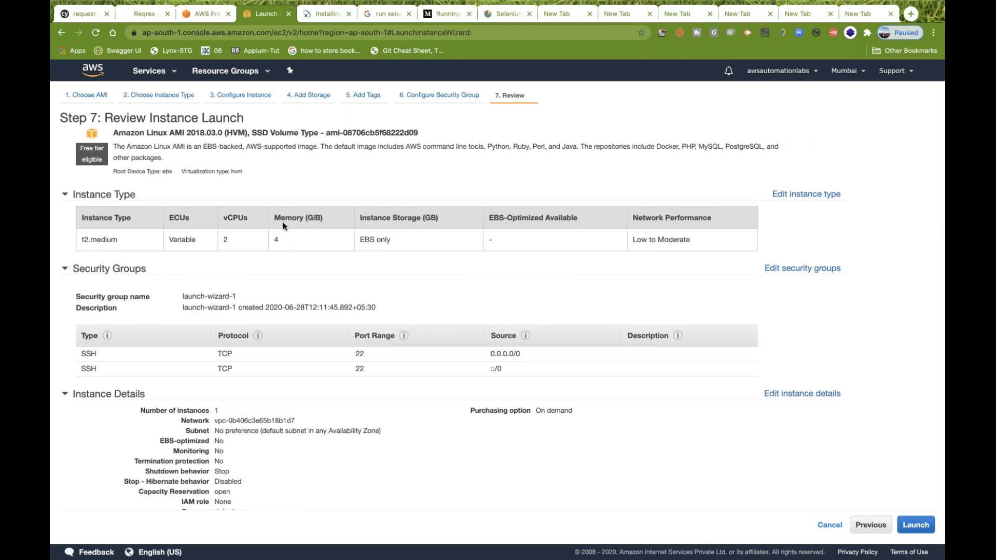
scroll(300, 218, "down", 5)
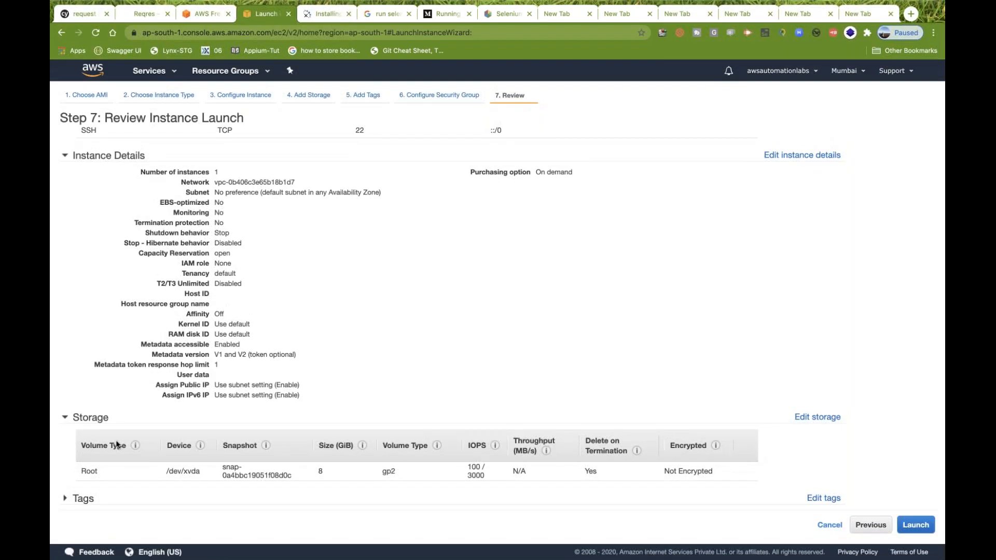
left_click(65, 498)
scroll(402, 498, "down", 1)
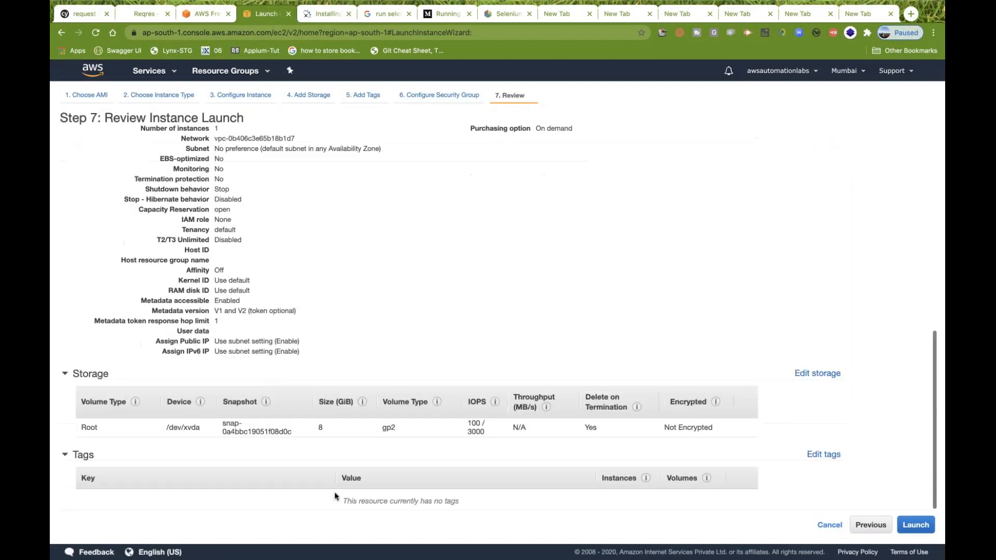
scroll(402, 499, "up", 10)
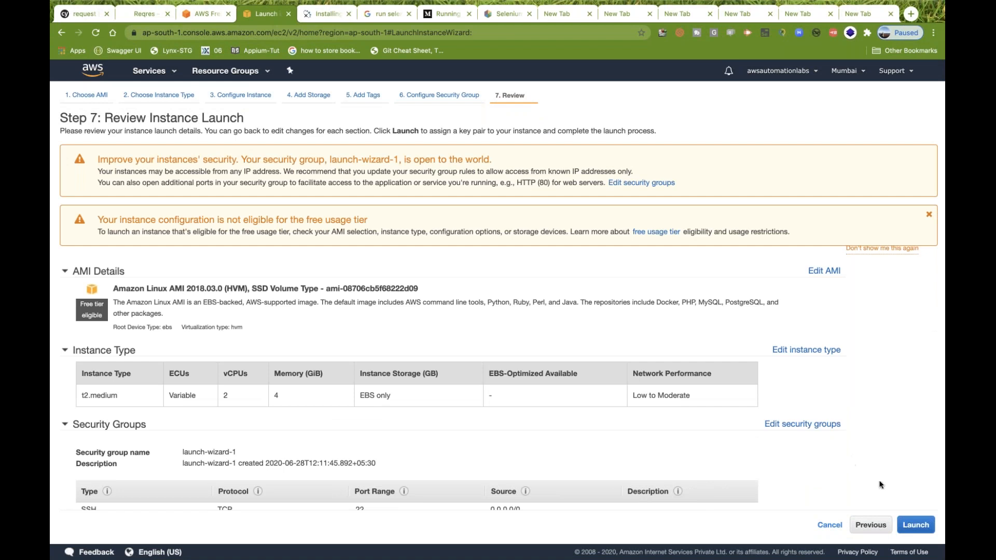
- Proceed to the key pair selection and read the explanation of the public key and the private key file
left_click(915, 526)
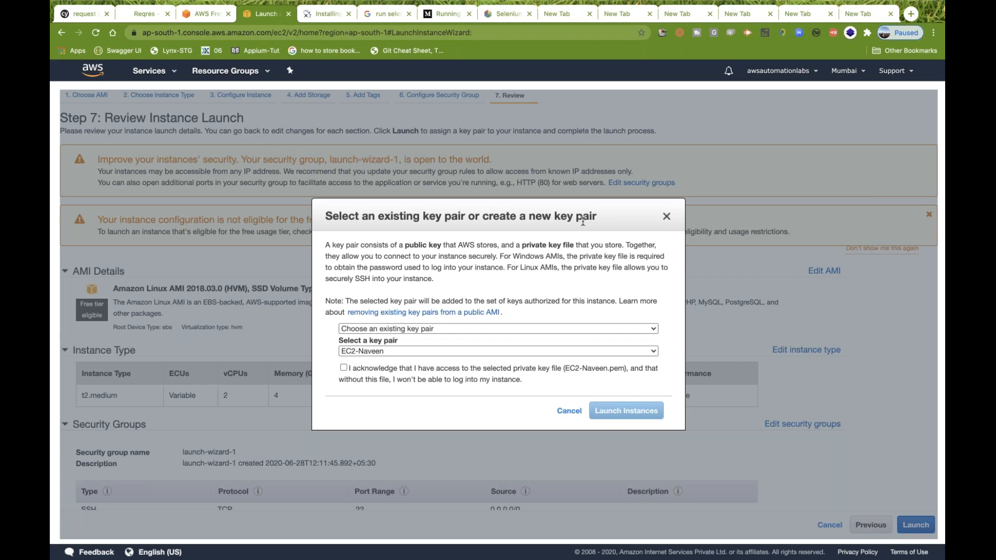
double_click(419, 246)
double_click(487, 246)
double_click(540, 245)
double_click(607, 246)
- Choose to create a new key pair and try to download it under ec2- followed by the owner's first name
left_click(433, 328)
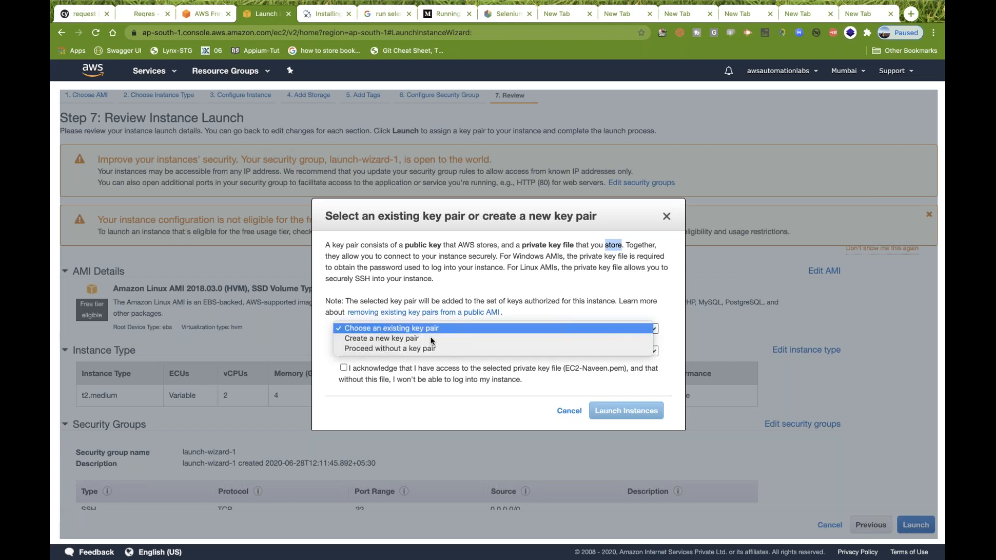
left_click(403, 339)
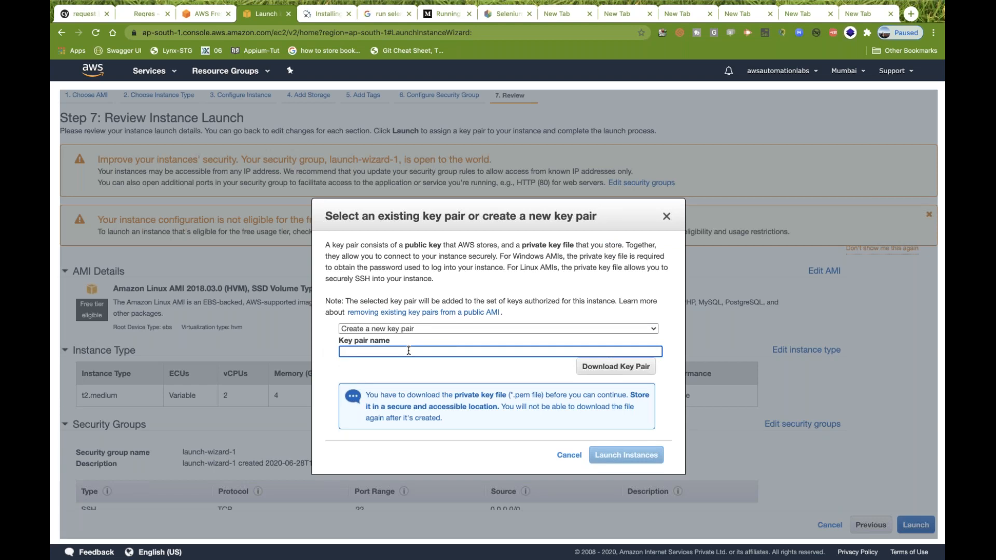
type("ec2-naveen")
left_click(616, 373)
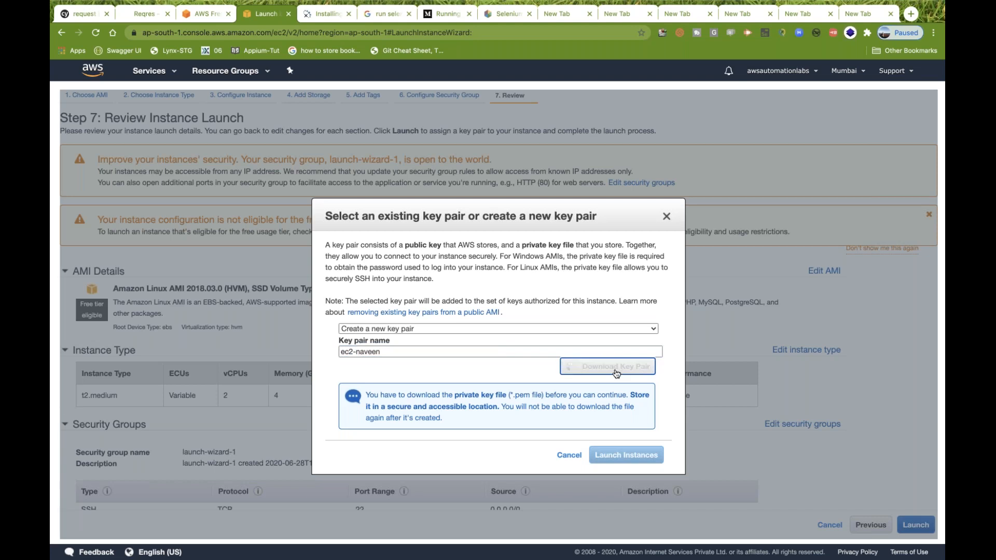
- Change the new key pair's name to ec2-automation and download its private key file
left_click(395, 353)
key("BackSpace")
key("BackSpace")
key("BackSpace")
key("BackSpace")
key("BackSpace")
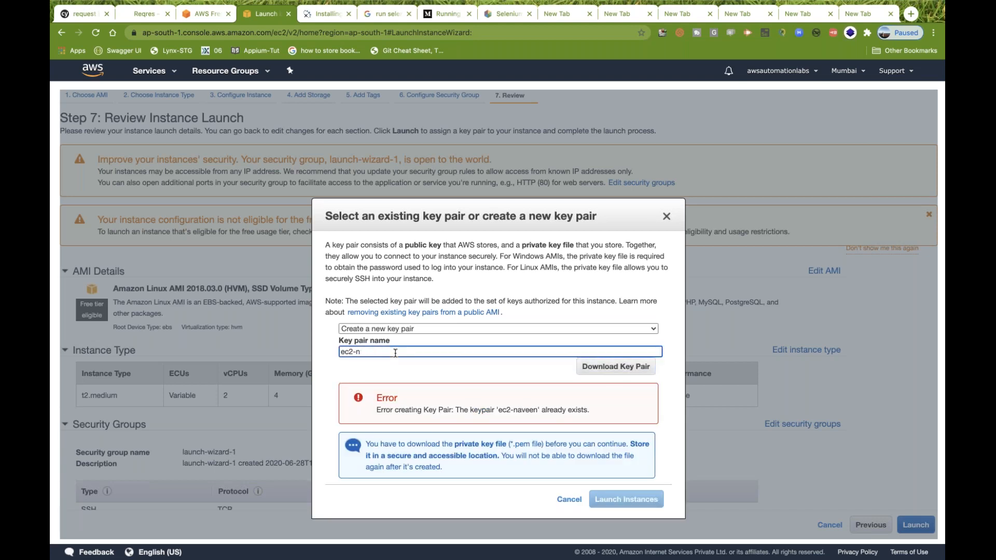
type("automation")
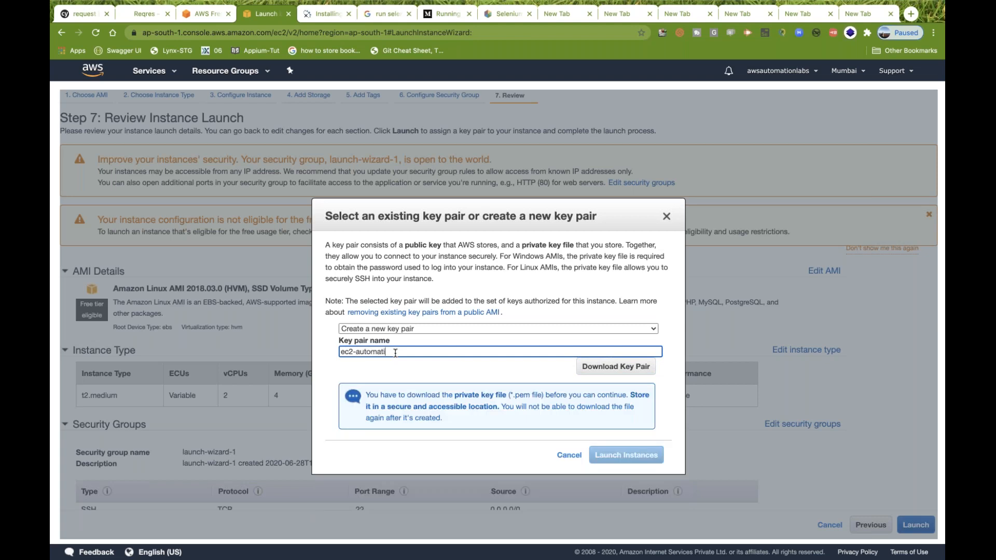
left_click(608, 369)
left_click(608, 368)
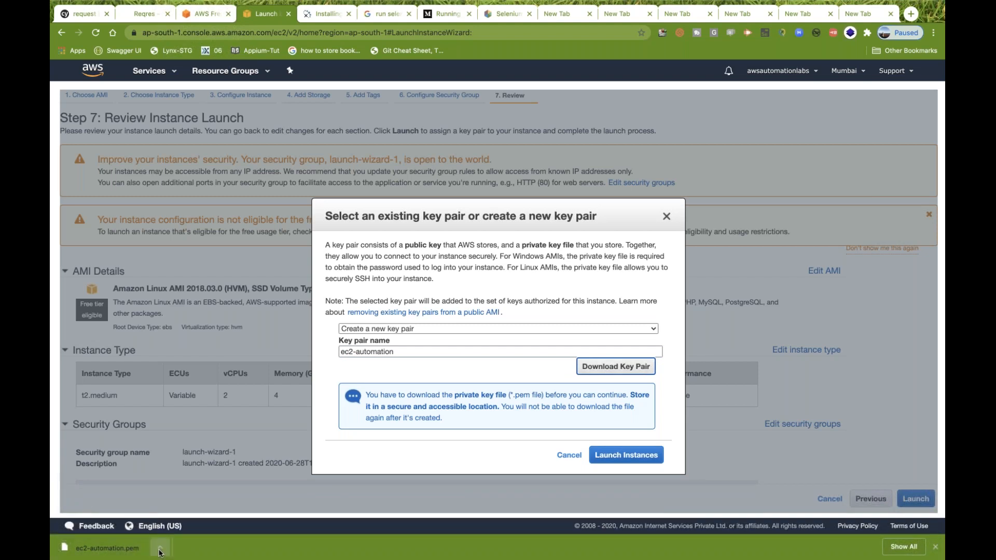
- Locate the downloaded ec2-automation.pem in the Downloads folder and compare it with the key pair name in the launch dialog
left_click(160, 548)
left_click(182, 534)
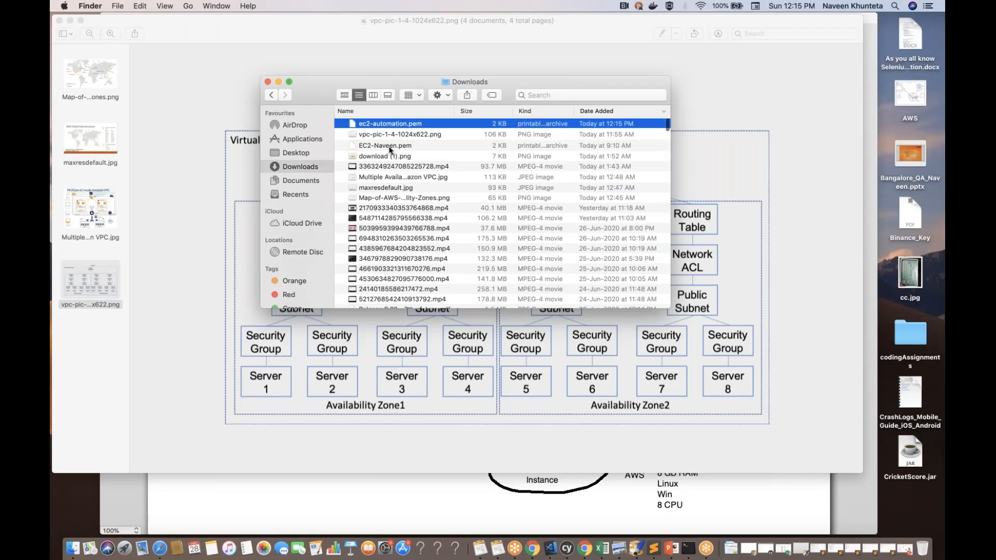
left_click(387, 146)
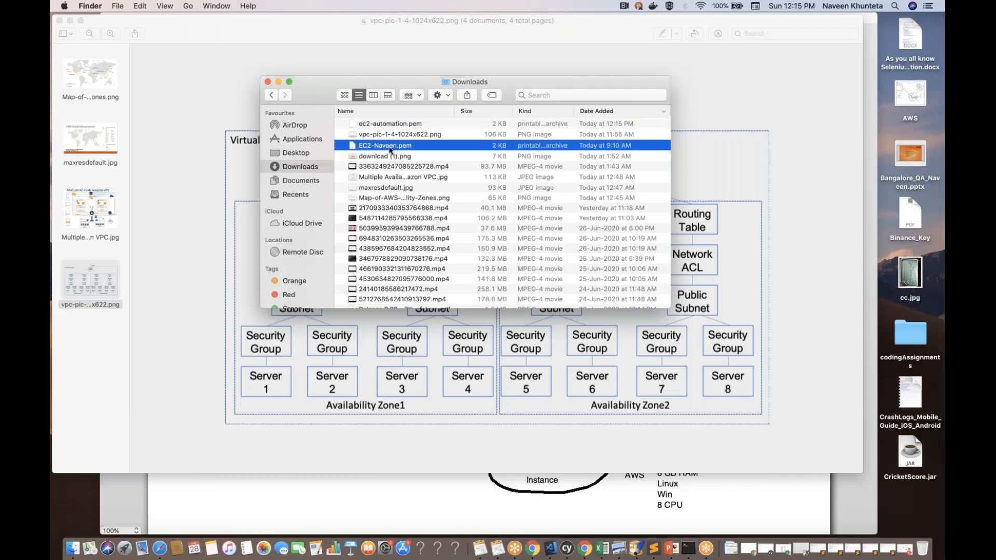
left_click(379, 128)
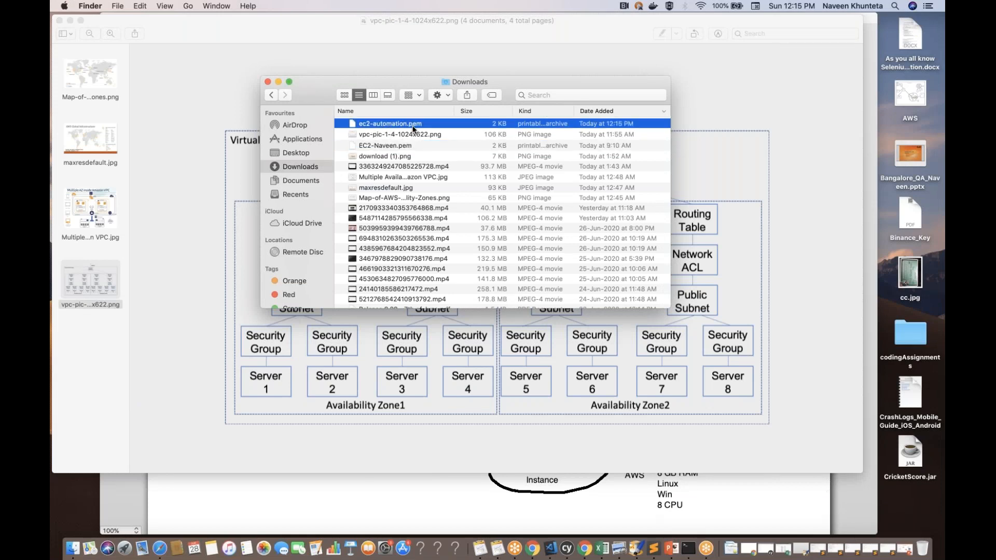
key("ctrl+Right")
triple_click(419, 351)
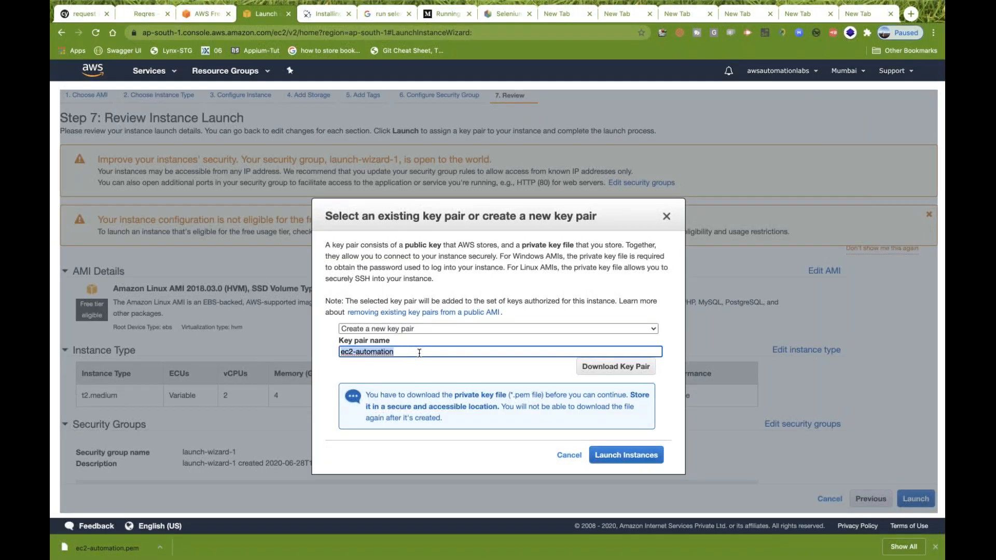
left_click(431, 375)
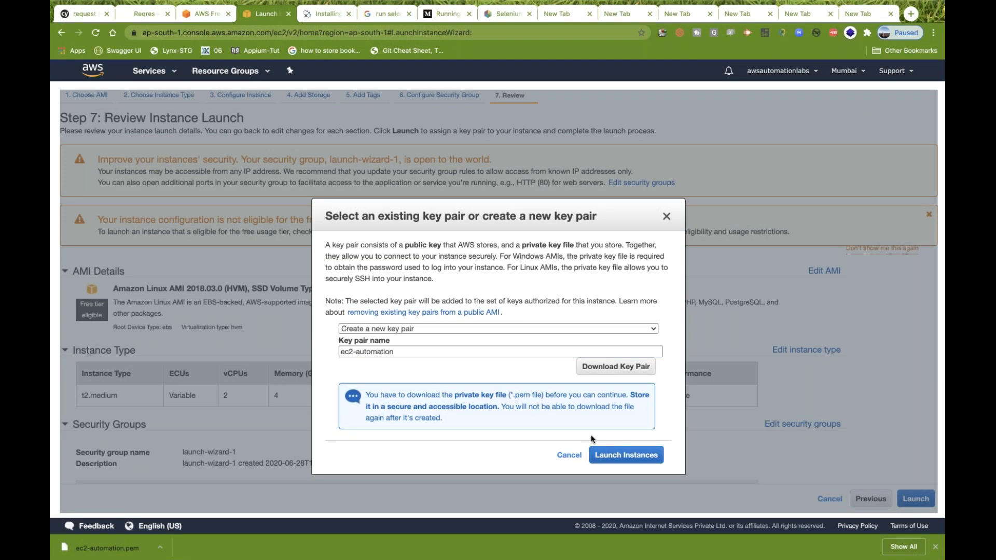
- Launch the instance with the new key pair, open the instances list, reload it and check the instance's state
left_click(626, 456)
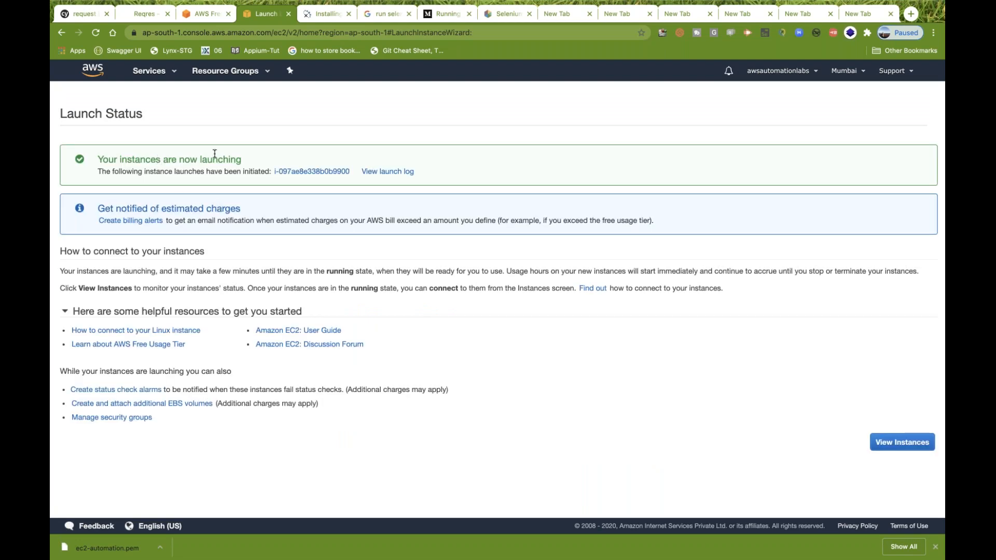
left_click(892, 444)
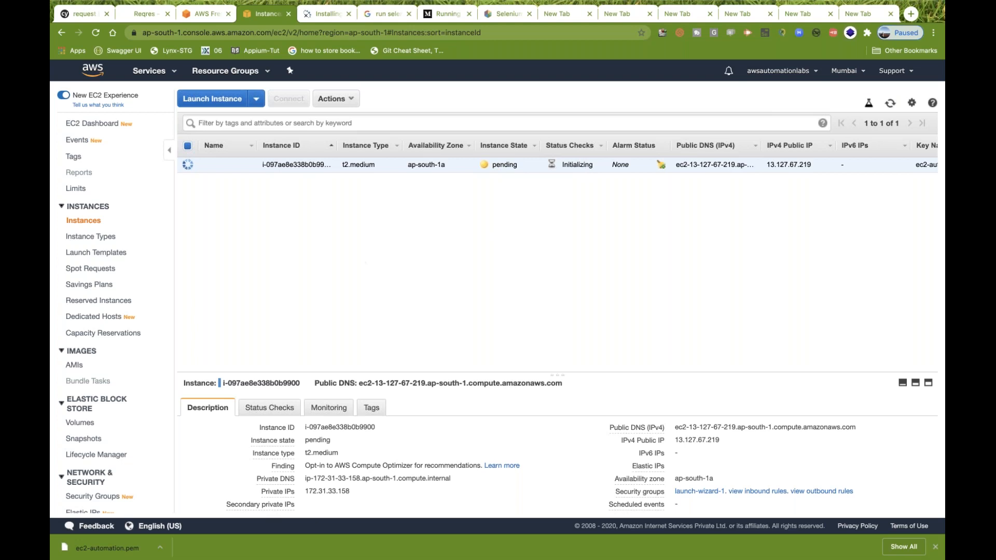
left_click(96, 33)
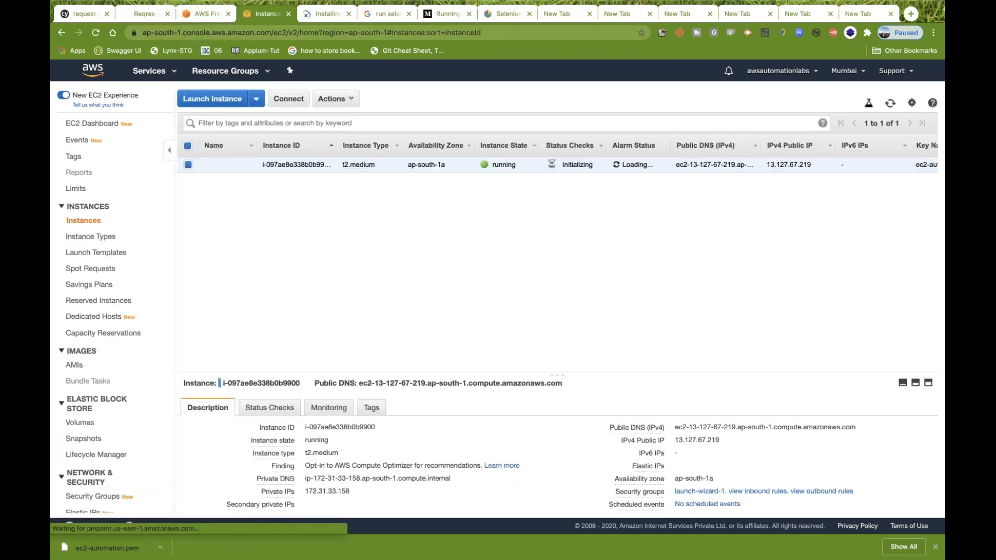
double_click(492, 166)
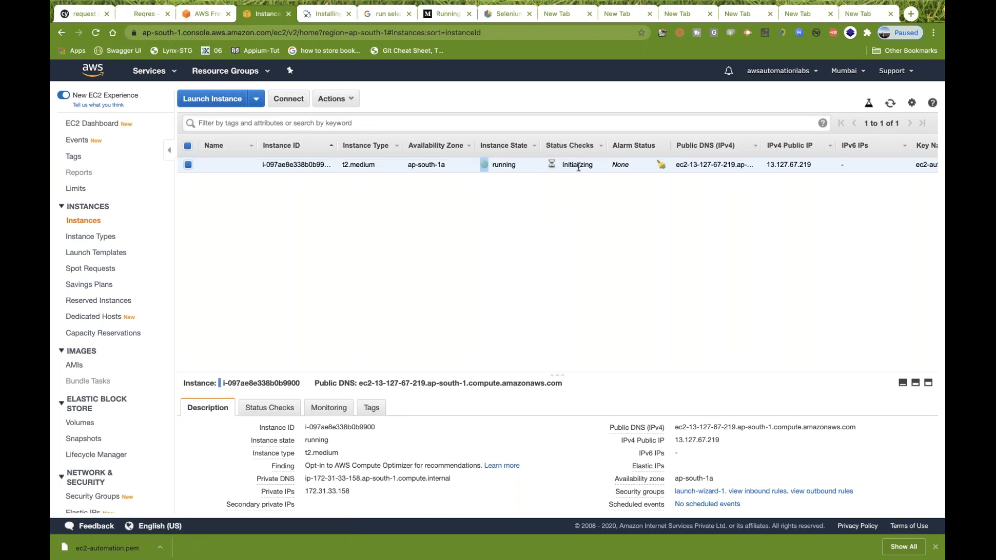
- Select the running instance, enlarge its details pane and review its full description
double_click(576, 165)
left_click(513, 169)
left_click_drag(552, 374, 558, 203)
scroll(344, 341, "down", 5)
scroll(345, 341, "up", 5)
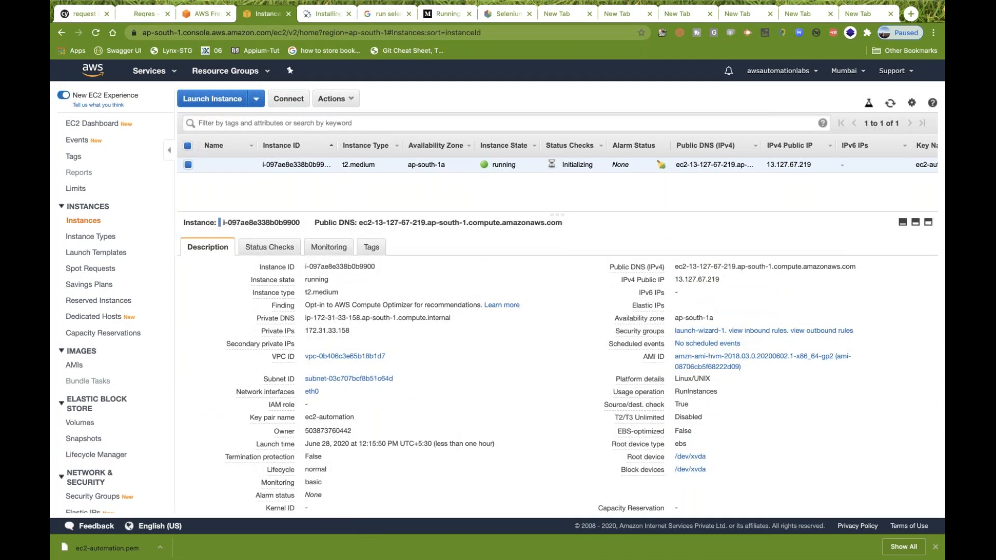
- Review the instance's status checks and CloudWatch monitoring graphs, including the expanded Disk Reads graph
left_click(275, 248)
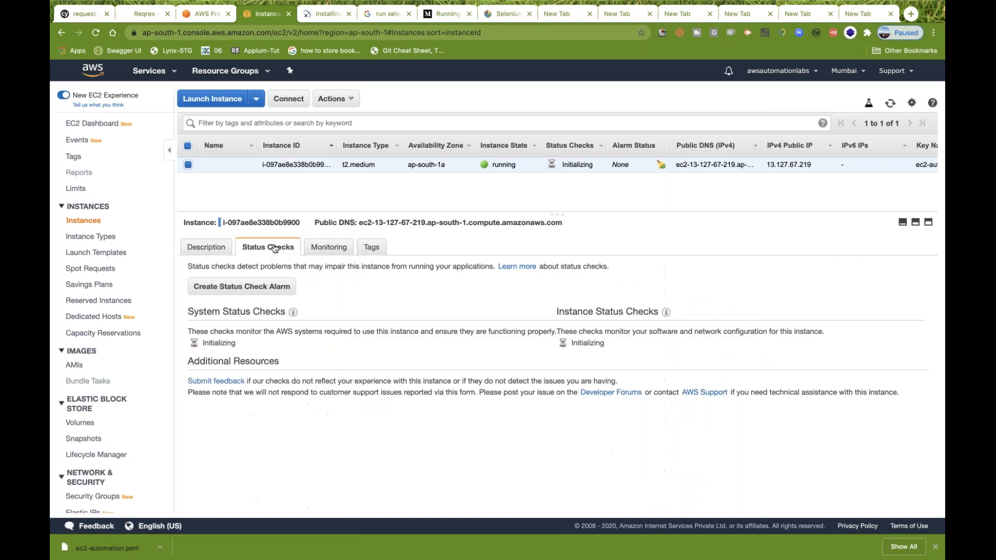
left_click(331, 248)
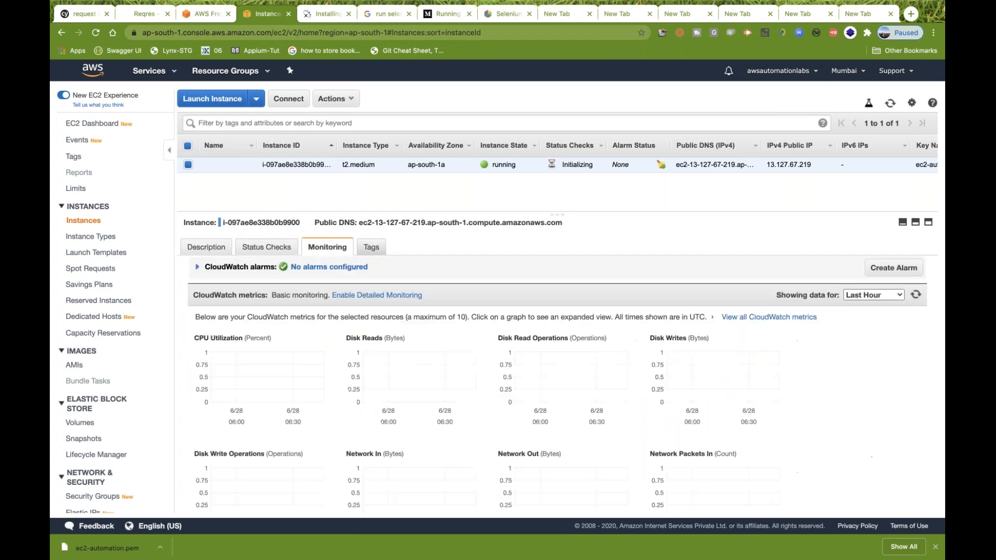
scroll(389, 291, "down", 4)
scroll(306, 382, "up", 5)
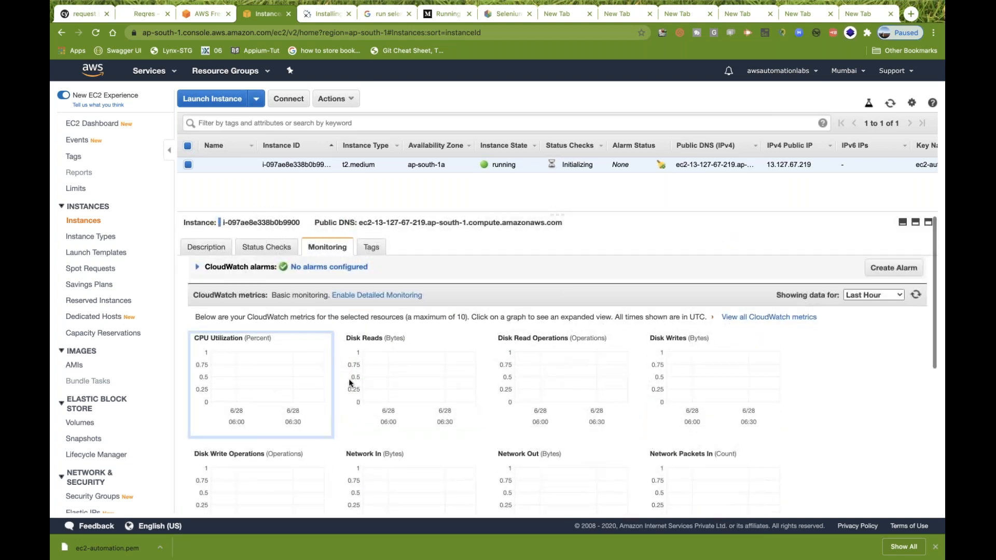
left_click(425, 371)
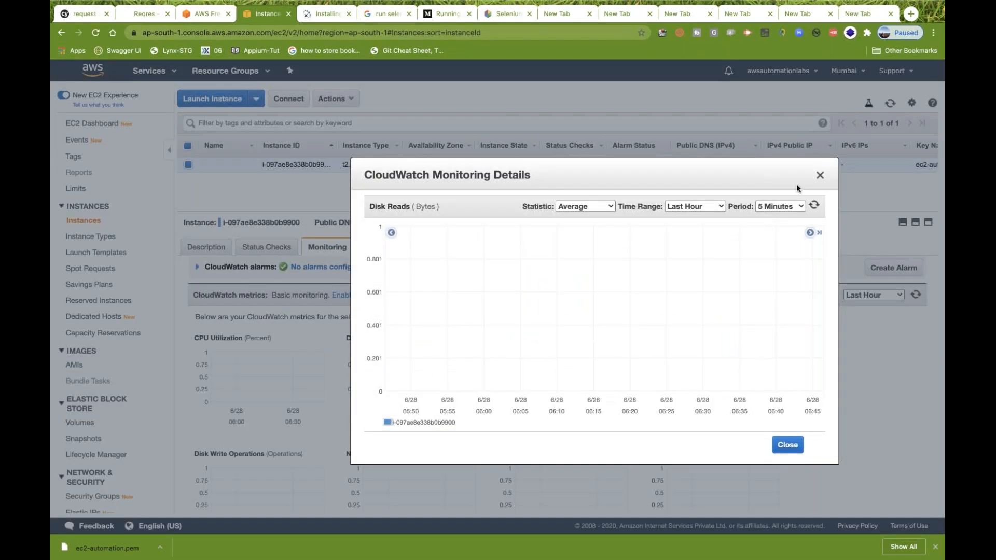
left_click(712, 425)
scroll(563, 421, "down", 5)
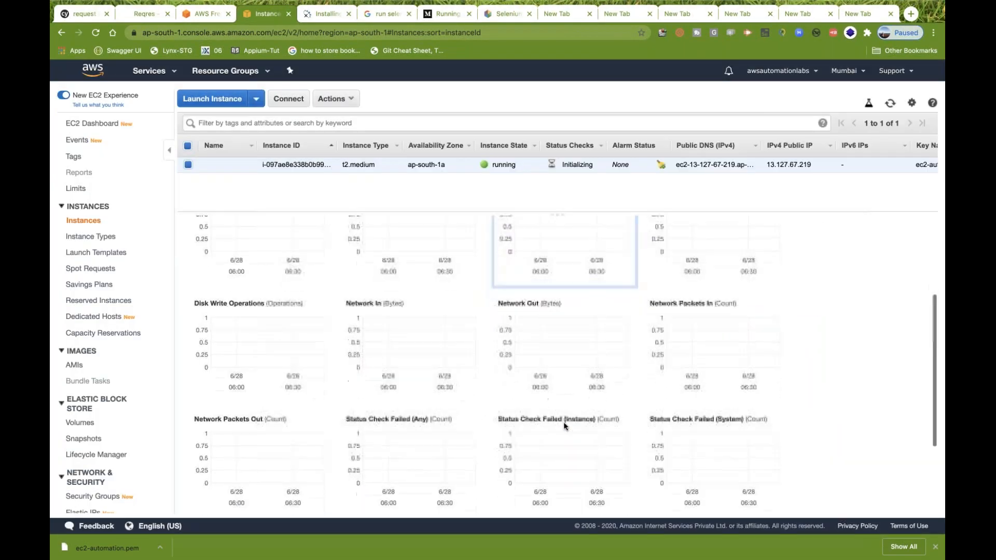
scroll(563, 422, "up", 4)
scroll(564, 422, "up", 1)
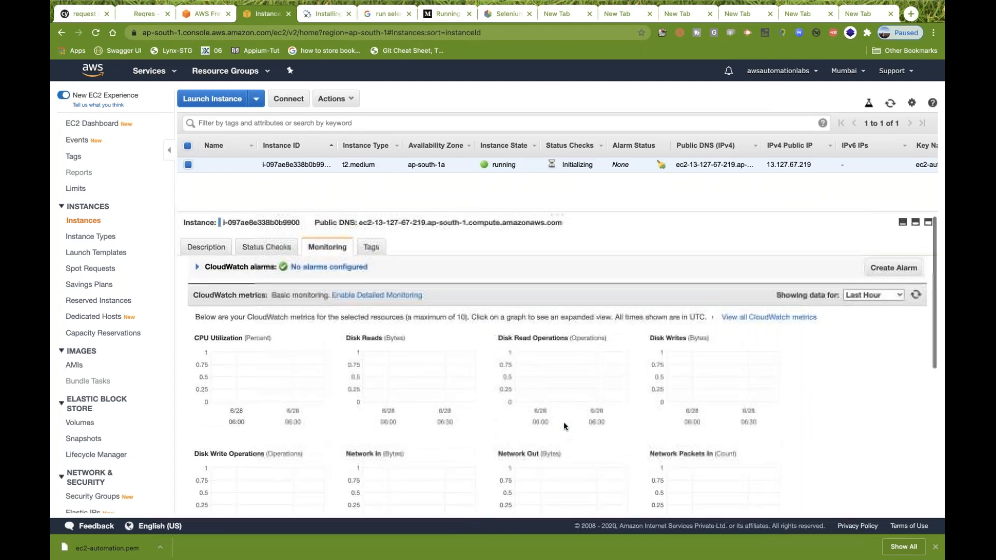
- Return to the instance's description and copy its IPv4 public IP
left_click(205, 250)
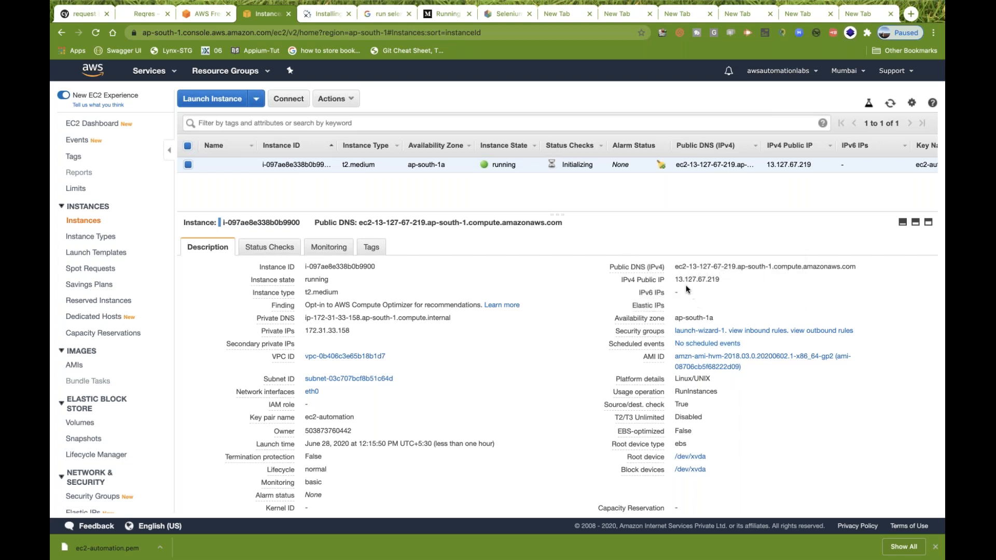
mouse_move(677, 279)
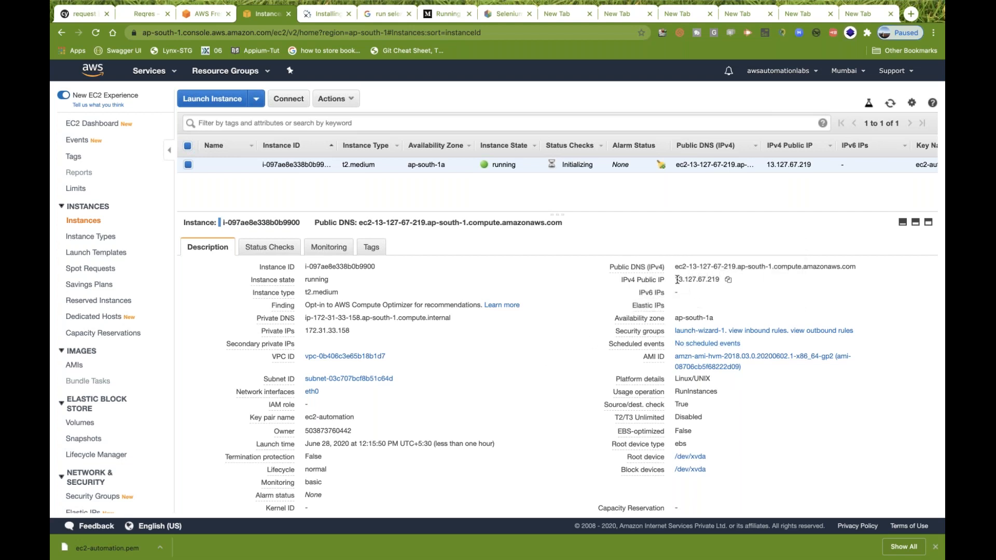
double_click(703, 281)
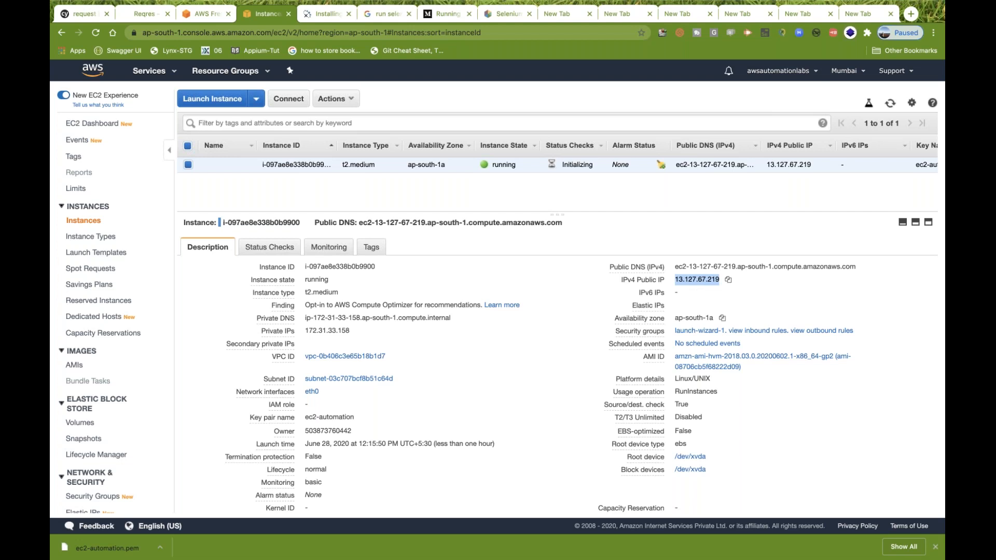
left_click(701, 318)
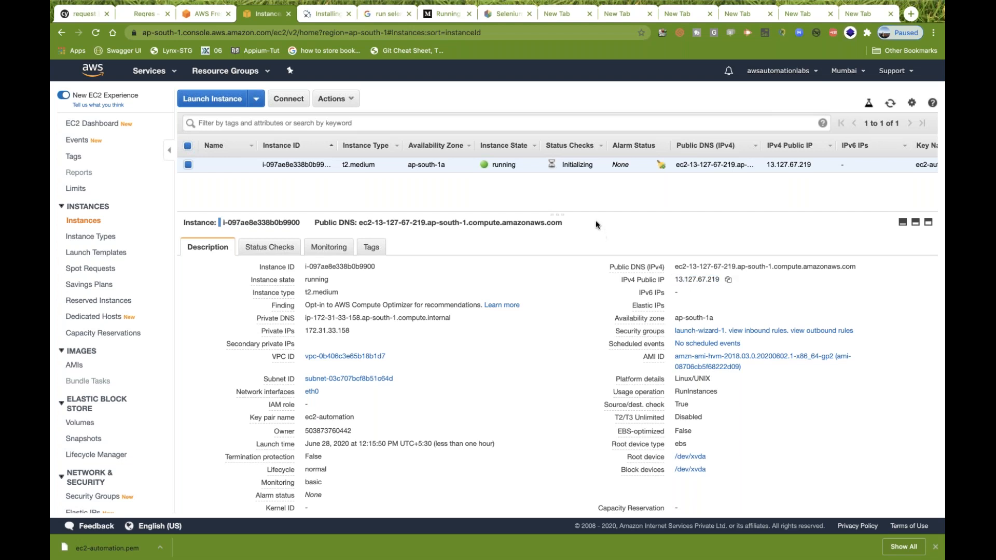
- Look through all the instance's columns in the list, shrinking the details pane for this and enlarging it again
left_click_drag(593, 220, 596, 294)
scroll(709, 187, "right", 10)
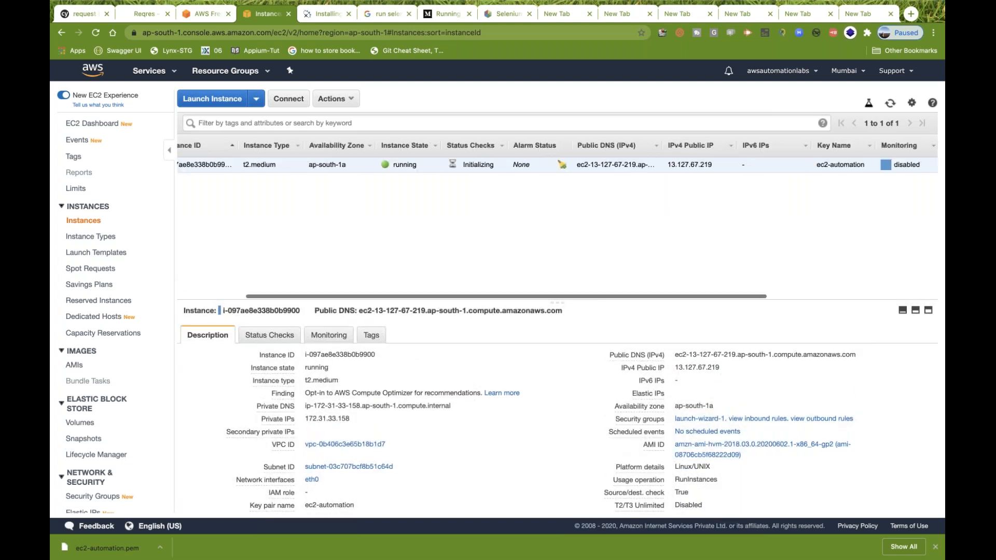
scroll(558, 155, "left", 5)
scroll(557, 156, "left", 5)
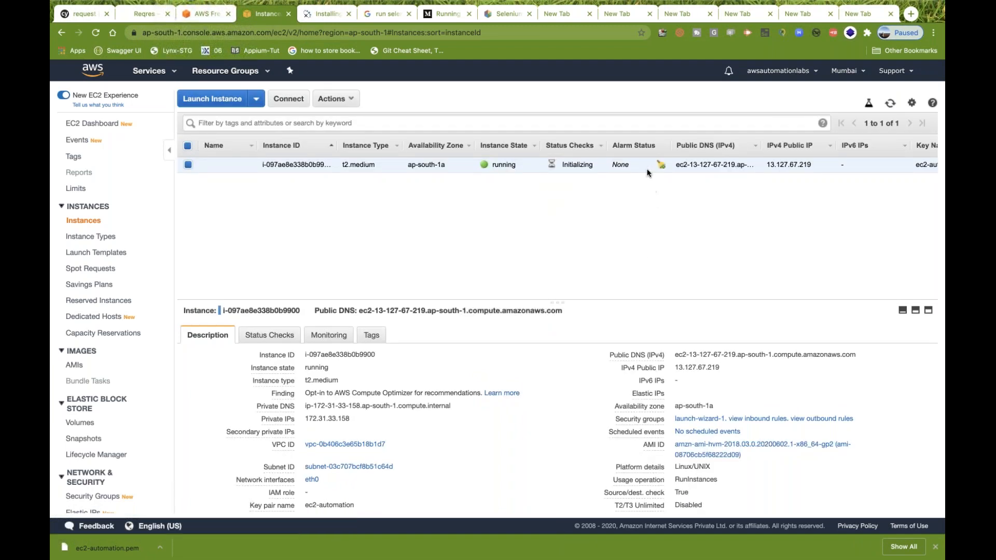
scroll(647, 173, "right", 5)
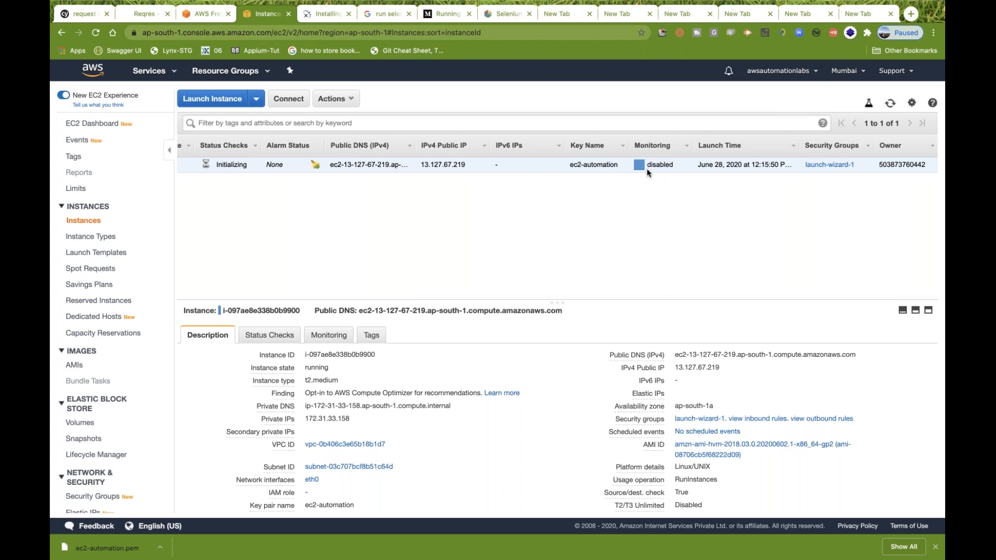
scroll(647, 173, "left", 5)
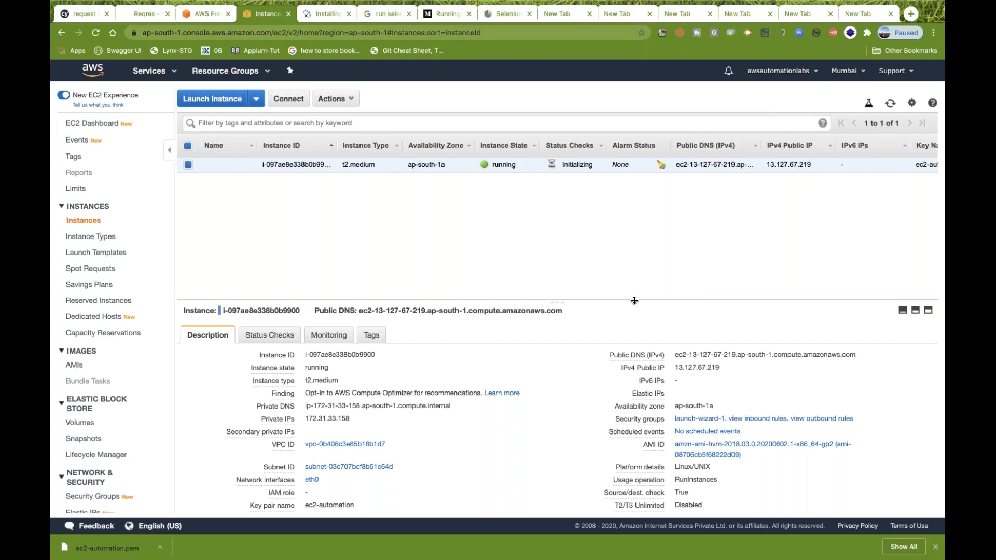
left_click_drag(634, 301, 627, 207)
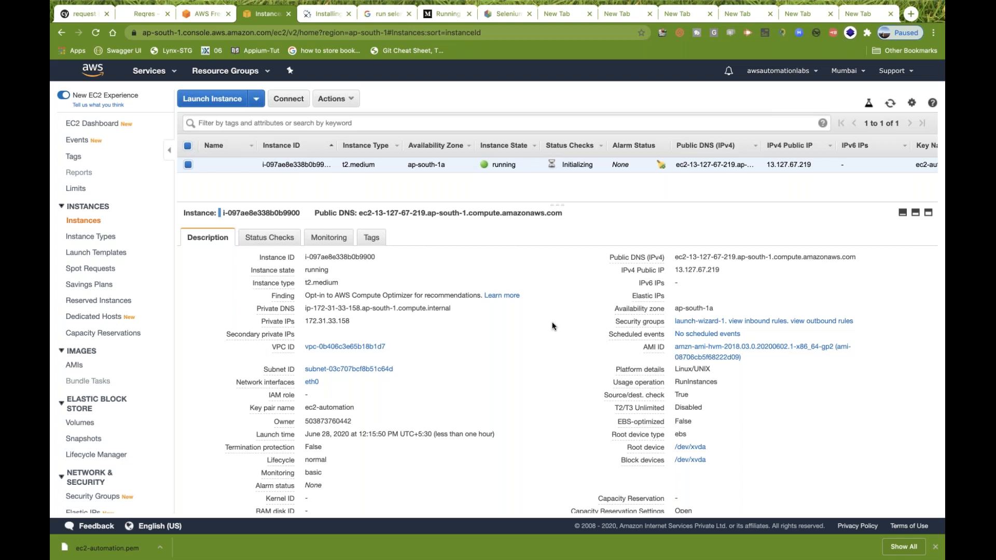
- Switch to Terminal in the Downloads folder and clear its screen
key("ctrl+Left")
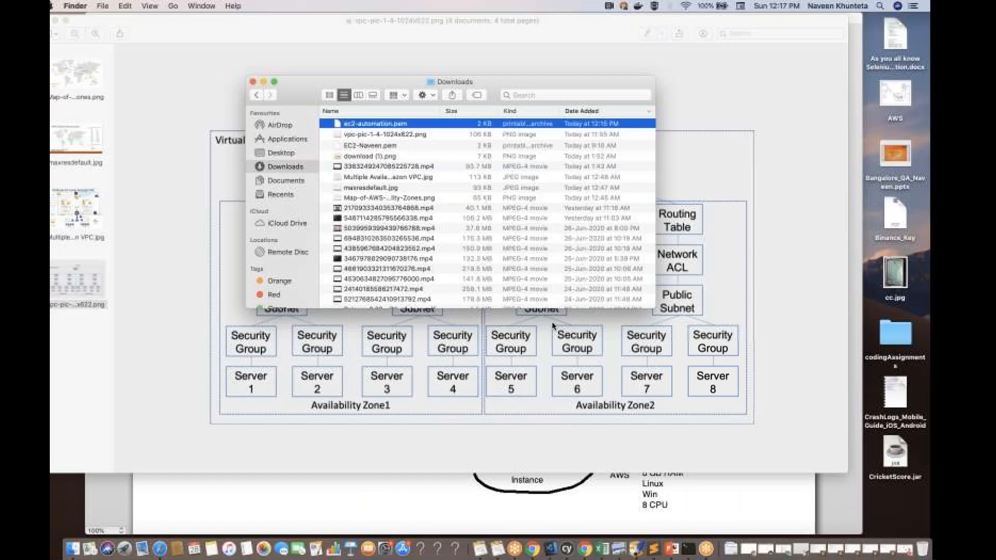
left_click(689, 548)
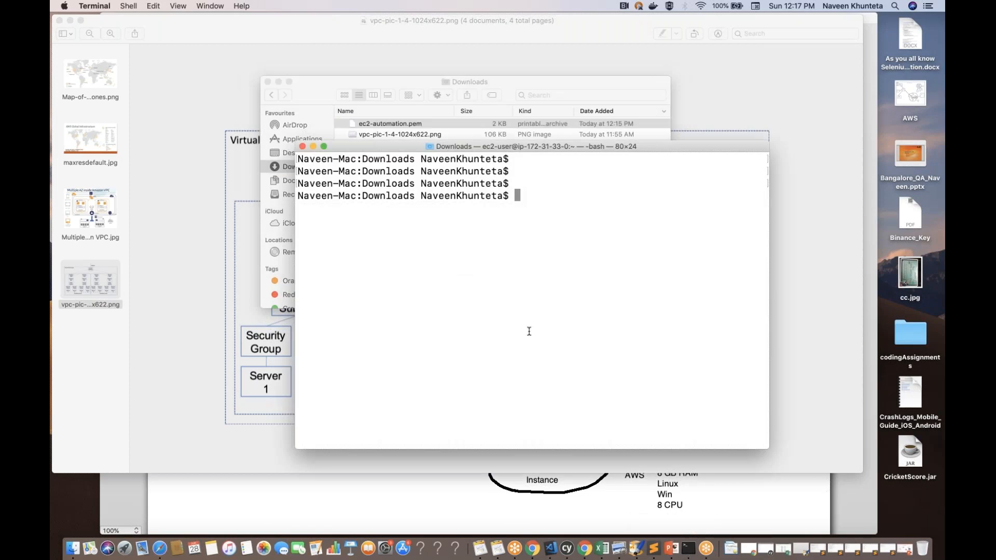
type("clear")
key("Return")
key("Return")
key("Return")
key("Return")
type("ssh -i")
double_click(380, 195)
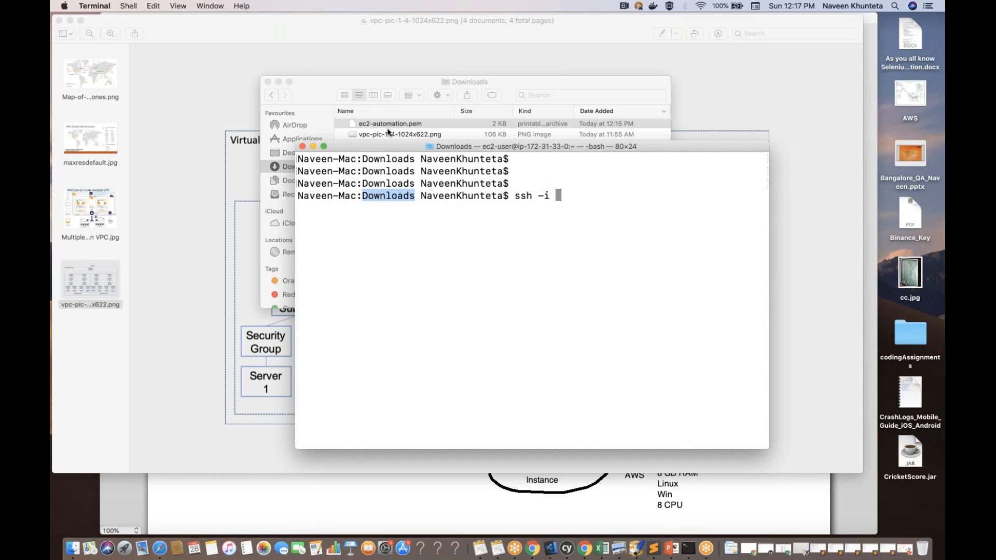
left_click(584, 196)
type("ssh -i ec2")
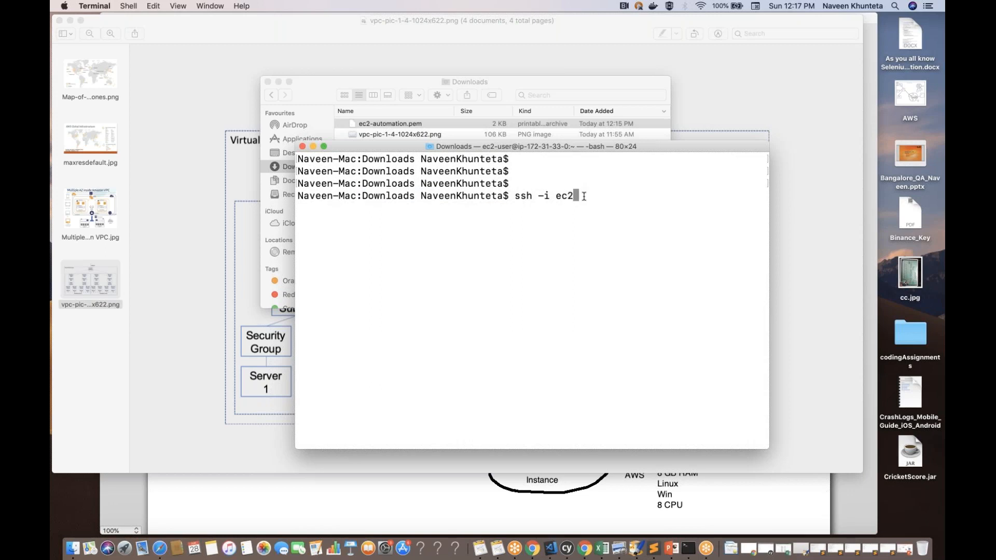
key("Tab")
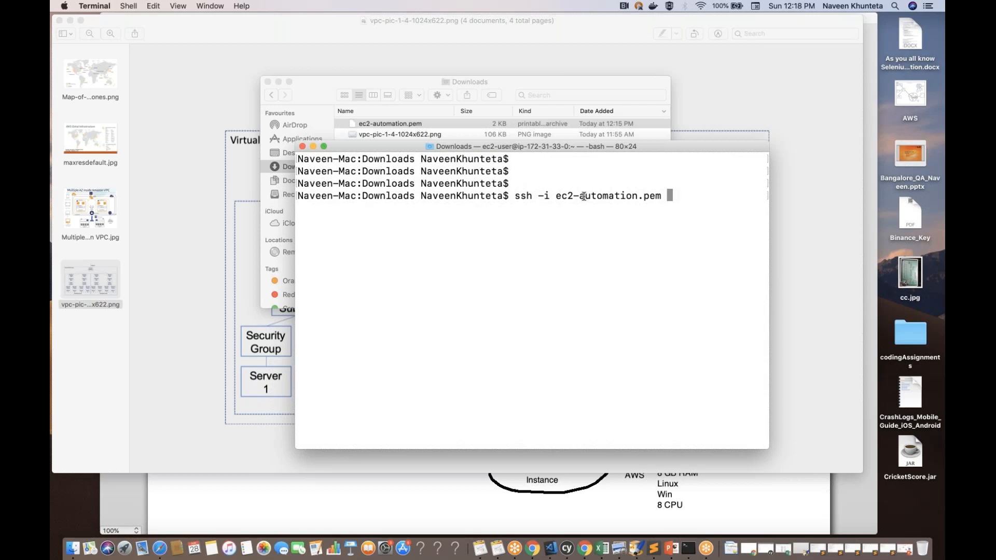
type("ec2-user@")
key("super+v")
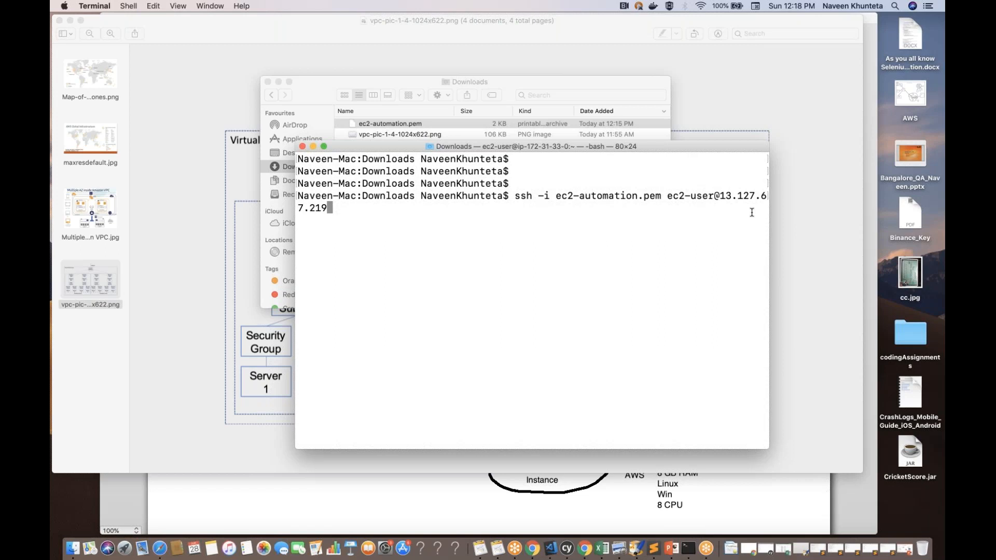
- Expand the Terminal window to full screen and run the prepared SSH command
left_click_drag(820, 222, 833, 224)
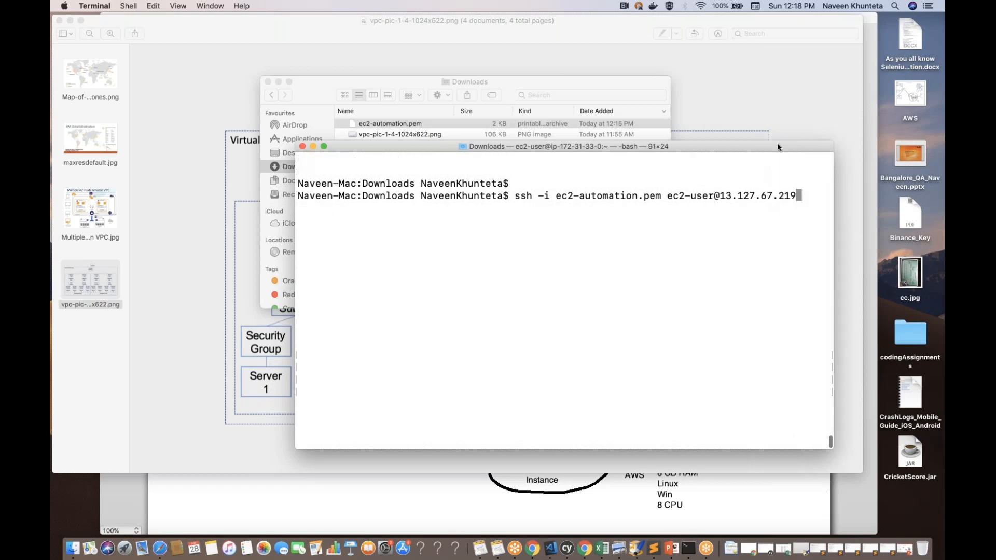
left_click_drag(716, 146, 635, 117)
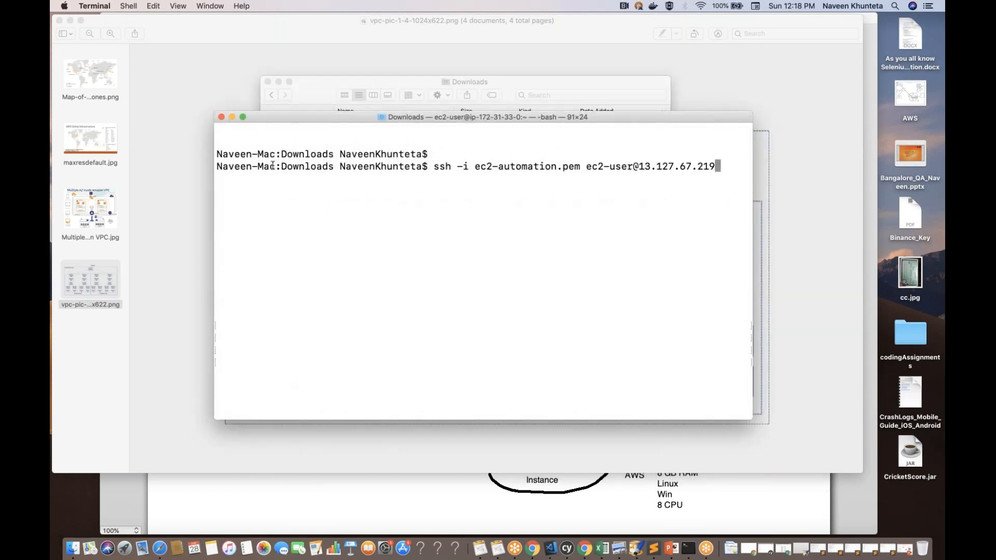
left_click(244, 118)
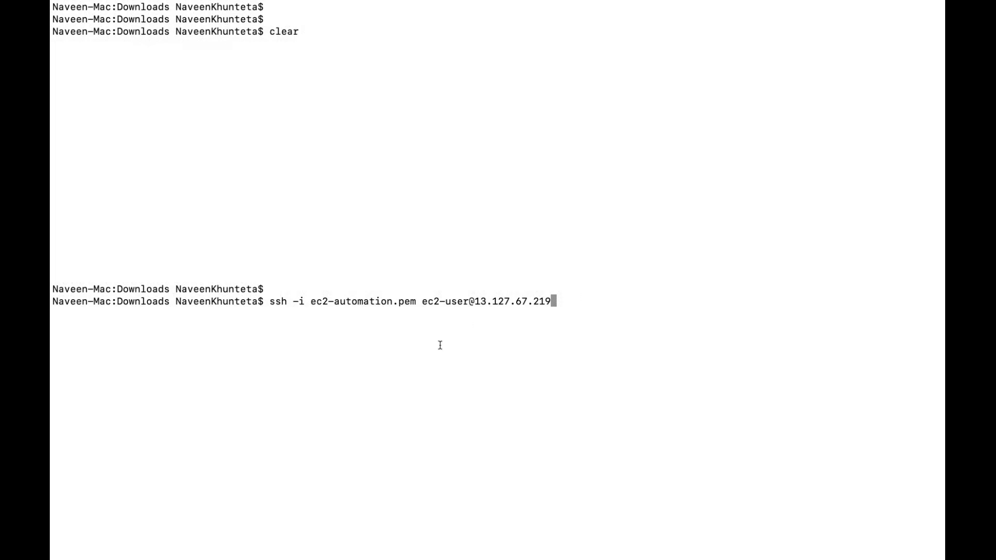
key("ctrl+Right")
key("Return")
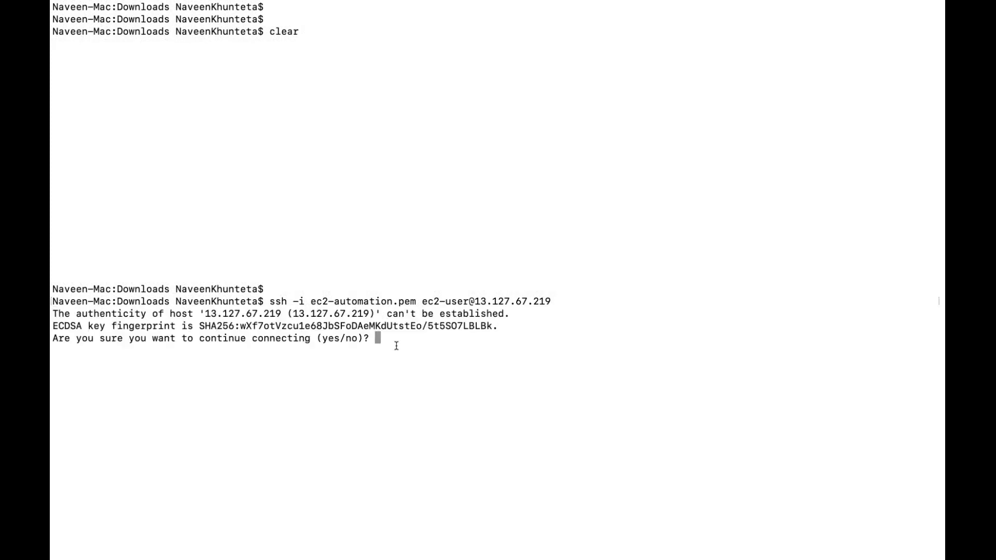
- Read the host authenticity message and the ECDSA key fingerprint line in the SSH output
triple_click(195, 313)
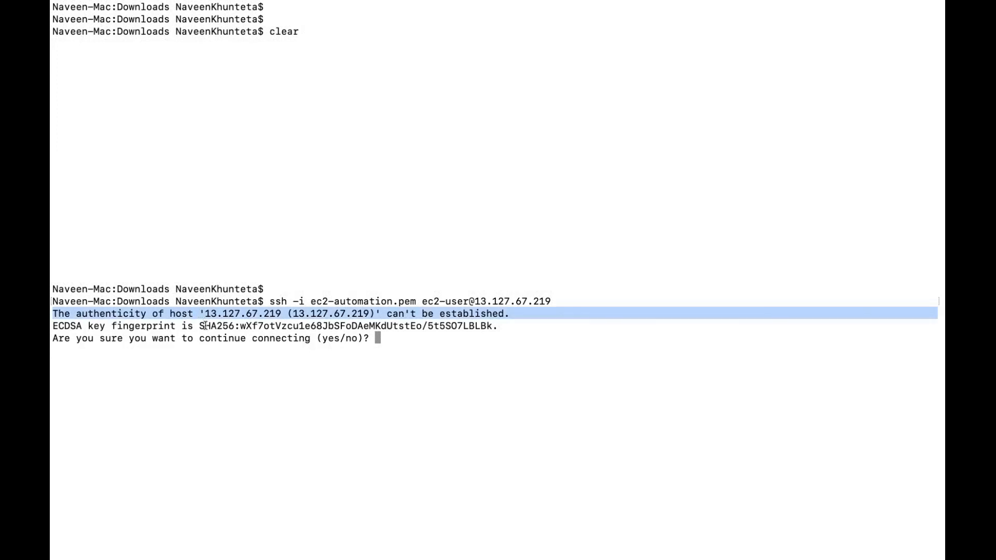
triple_click(206, 326)
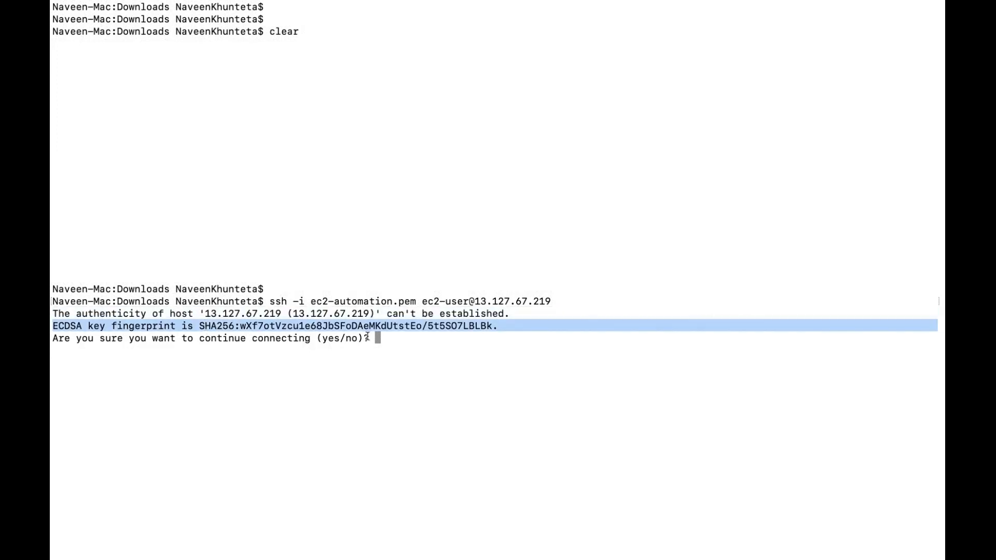
left_click(384, 313)
triple_click(384, 313)
left_click(400, 352)
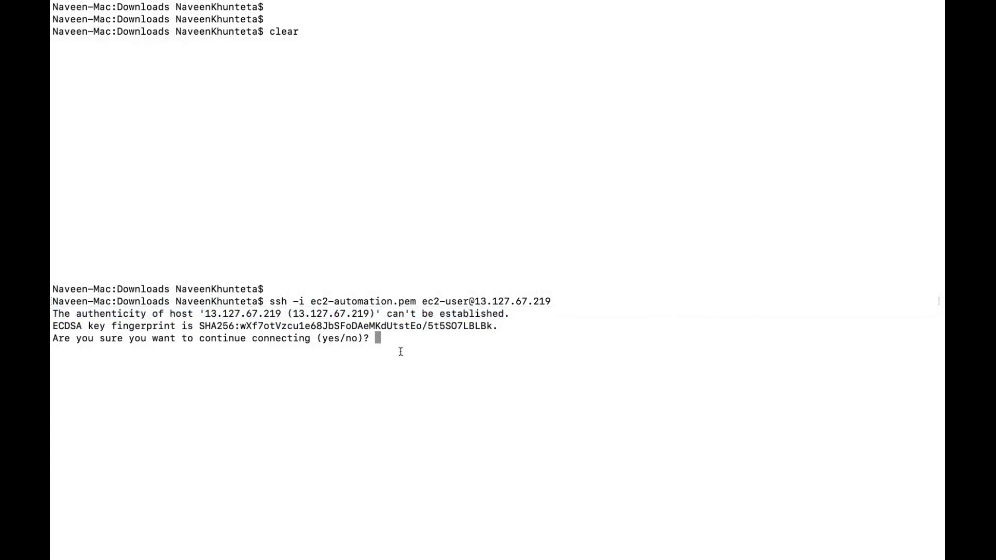
- Reload the EC2 instances page in the browser and check the instance's status checks and private IP
key("ctrl+Right")
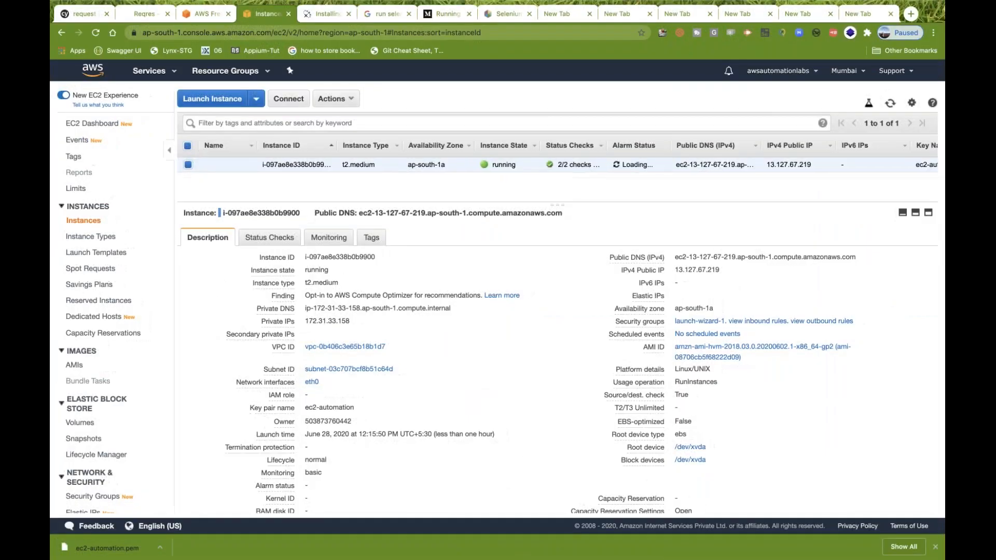
left_click(95, 33)
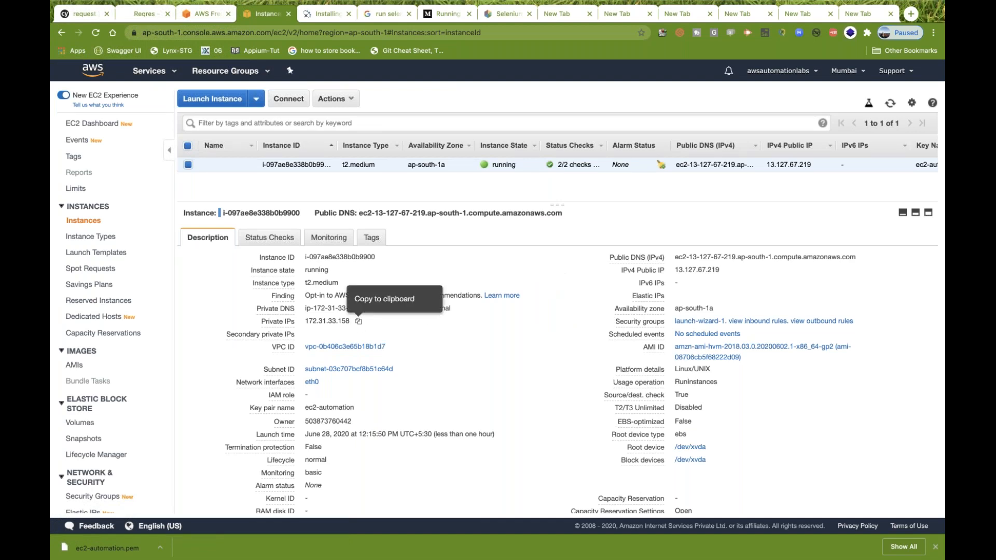
left_click_drag(306, 322, 350, 324)
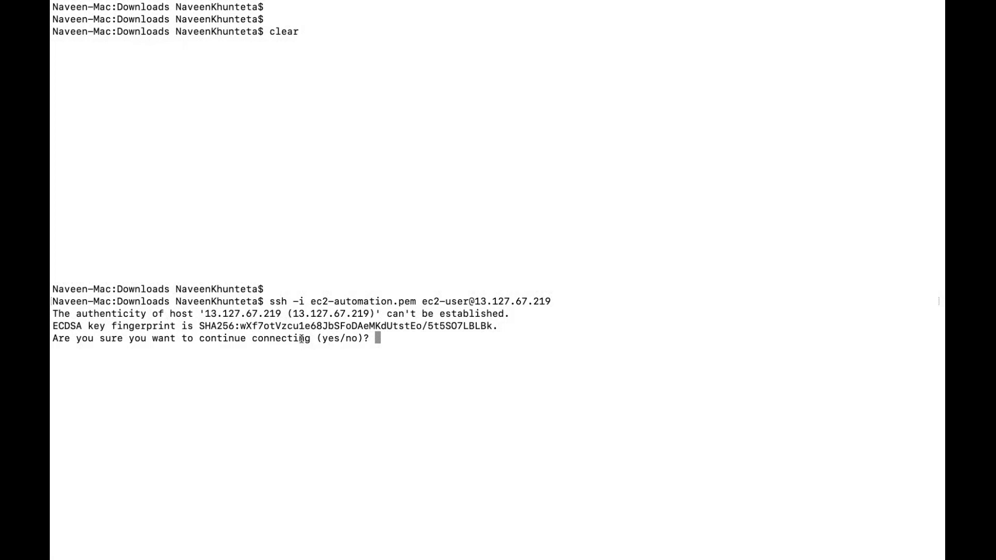
- Answer yes to continue connecting to the host, and read the private key and permission messages in the output
type("yes")
key("Return")
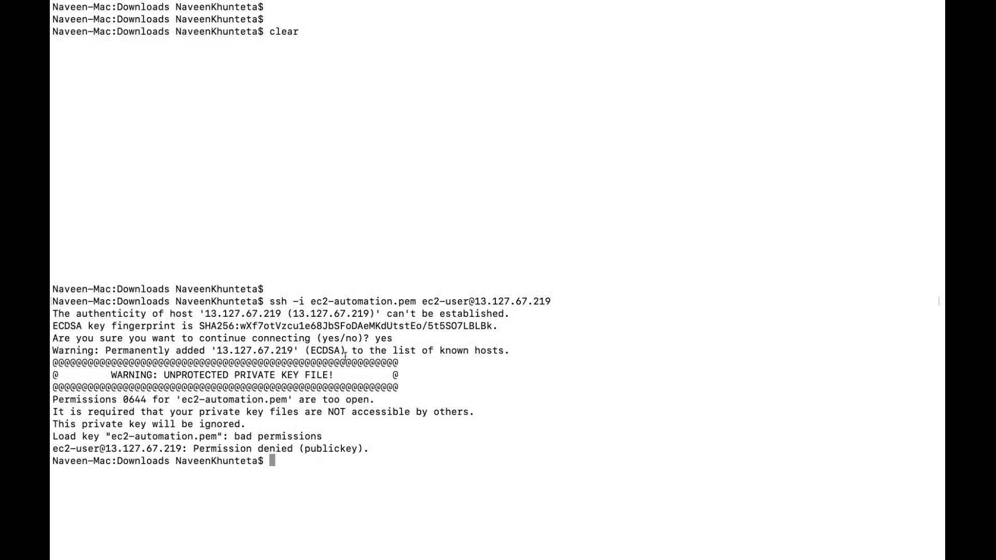
double_click(261, 374)
triple_click(261, 375)
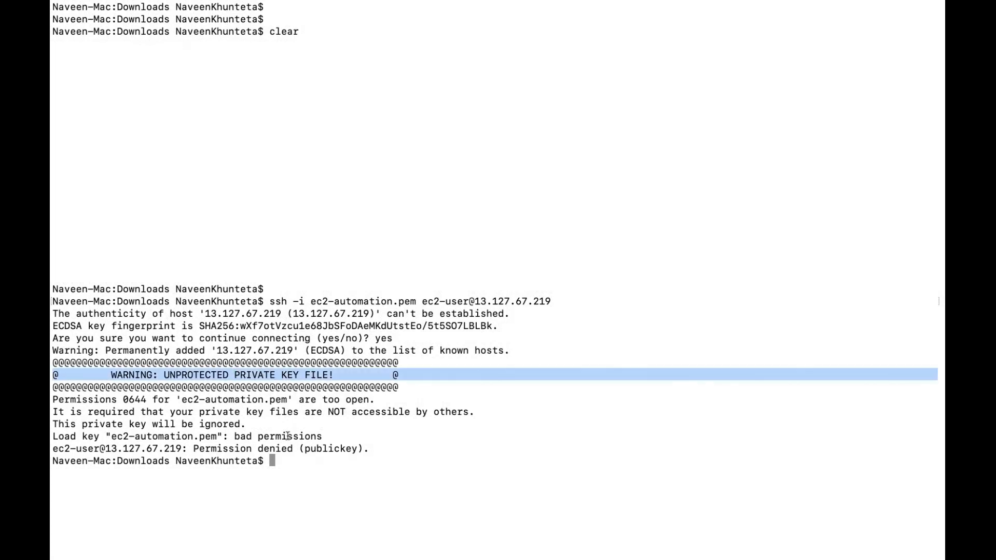
triple_click(284, 436)
double_click(274, 447)
triple_click(273, 447)
left_click(273, 447)
type("clear")
key("Return")
key("Return")
key("Return")
key("Return")
key("Return")
key("Return")
key("Return")
key("Up")
key("Up")
key("Return")
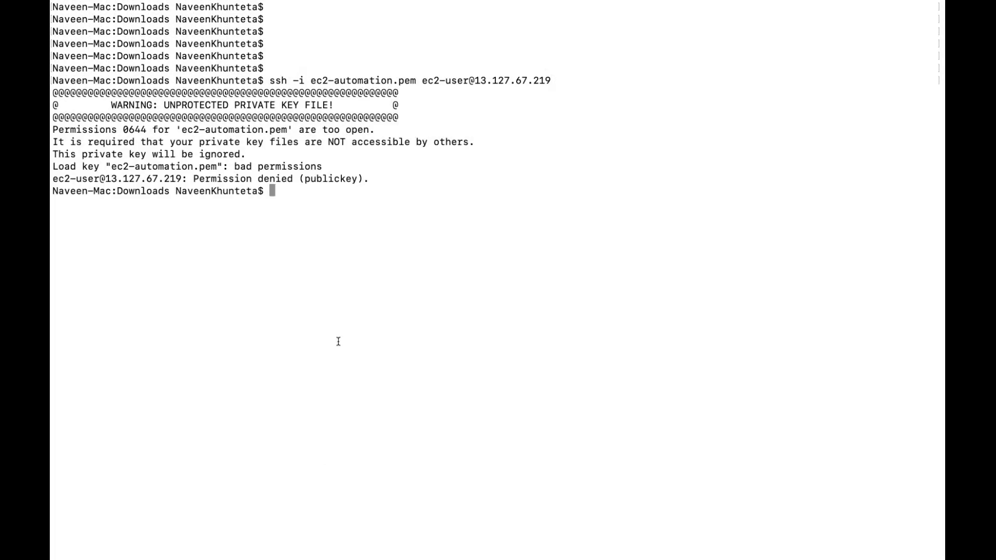
type("yes")
key("Return")
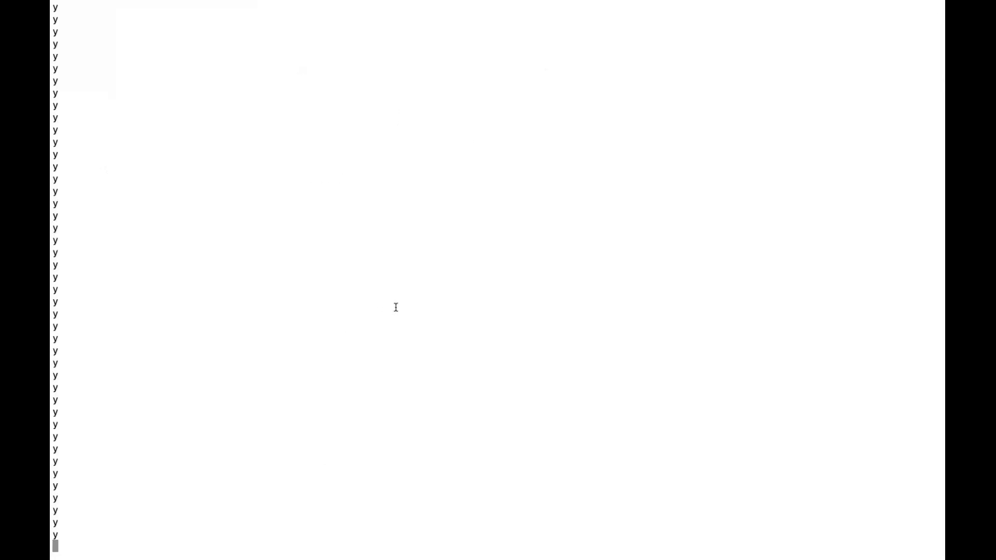
key("ctrl+c")
key("Return")
key("Return")
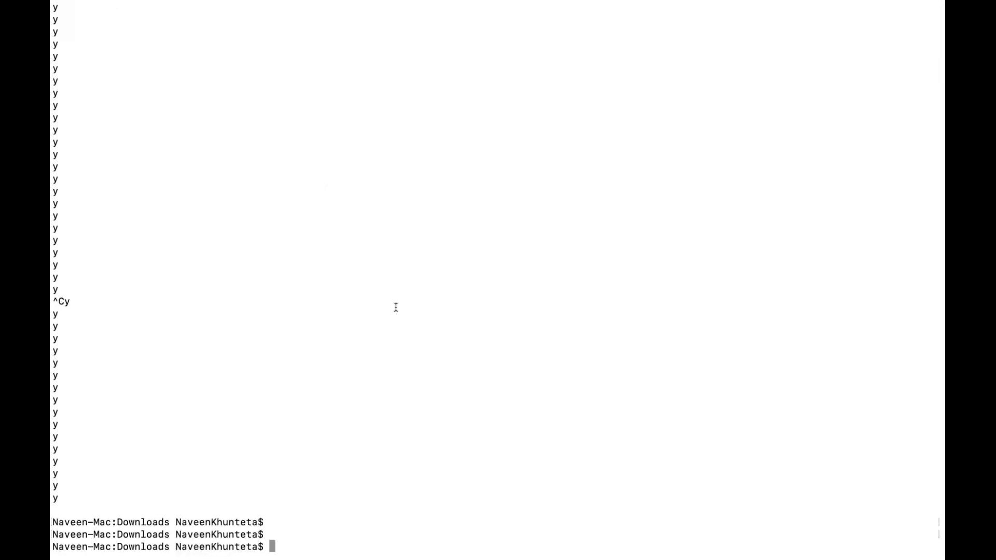
type("clear")
key("Return")
key("Return")
key("Return")
key("Return")
key("Return")
key("Return")
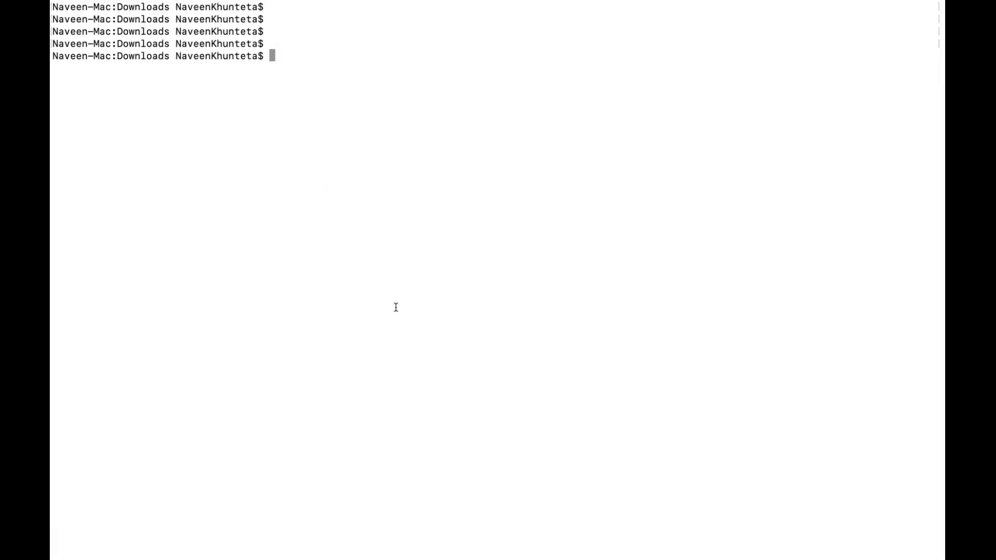
type("yes")
key("Up")
key("Return")
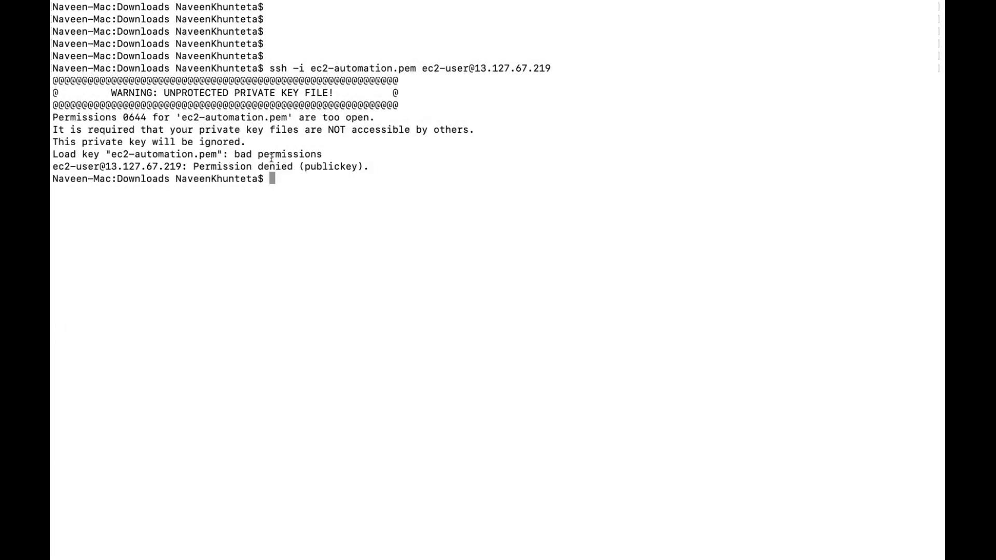
left_click_drag(235, 154, 302, 154)
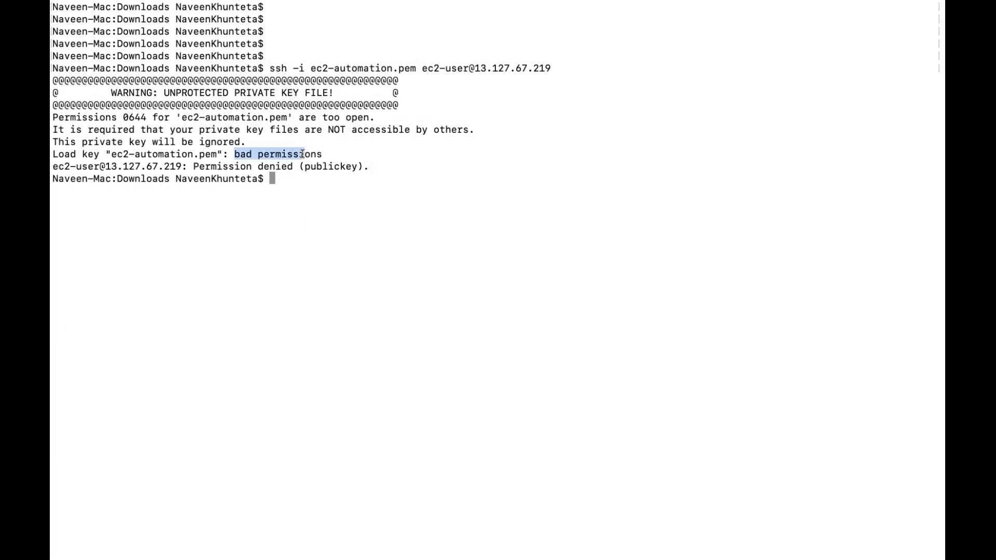
left_click(340, 202)
left_click_drag(111, 154, 216, 156)
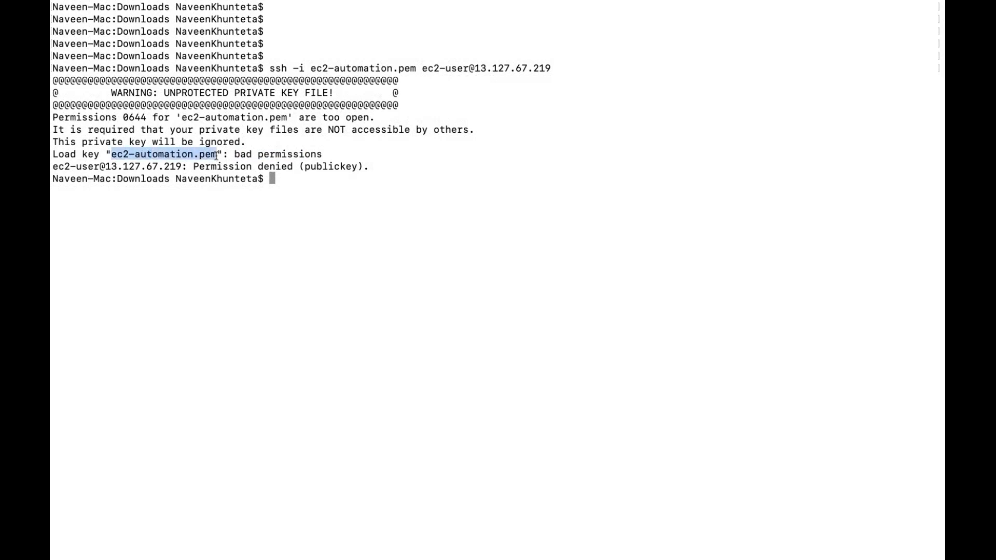
left_click(320, 204)
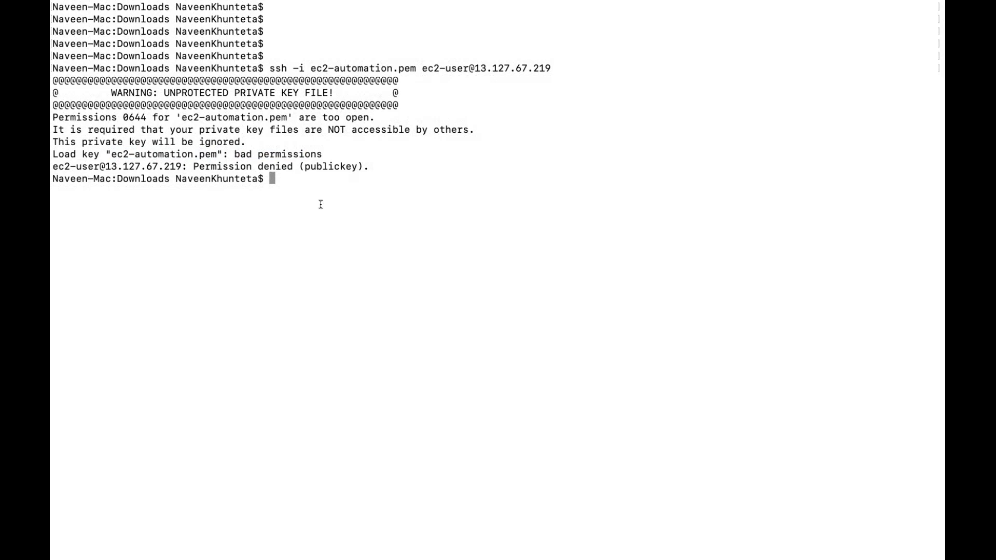
type("chmod 777 ec2-automation.pem")
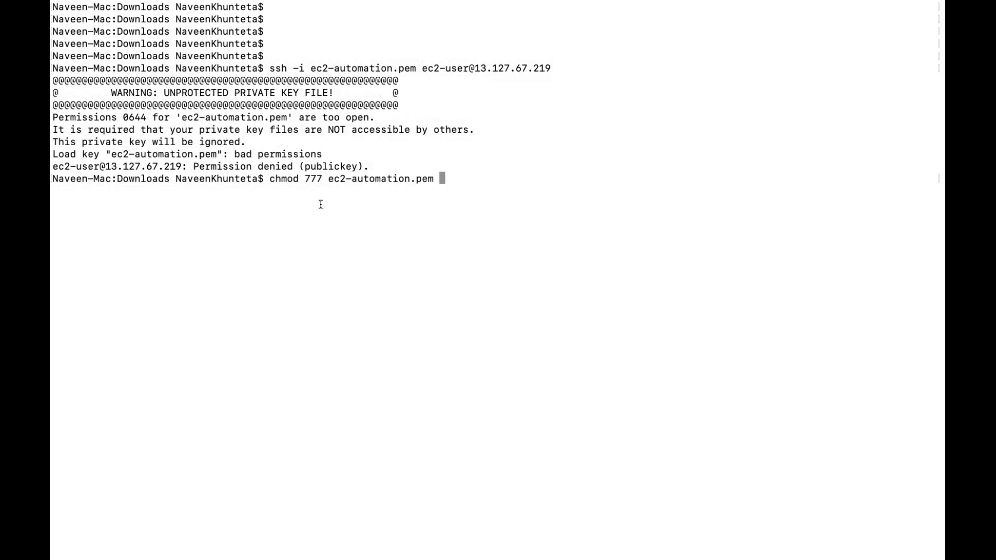
key("Return")
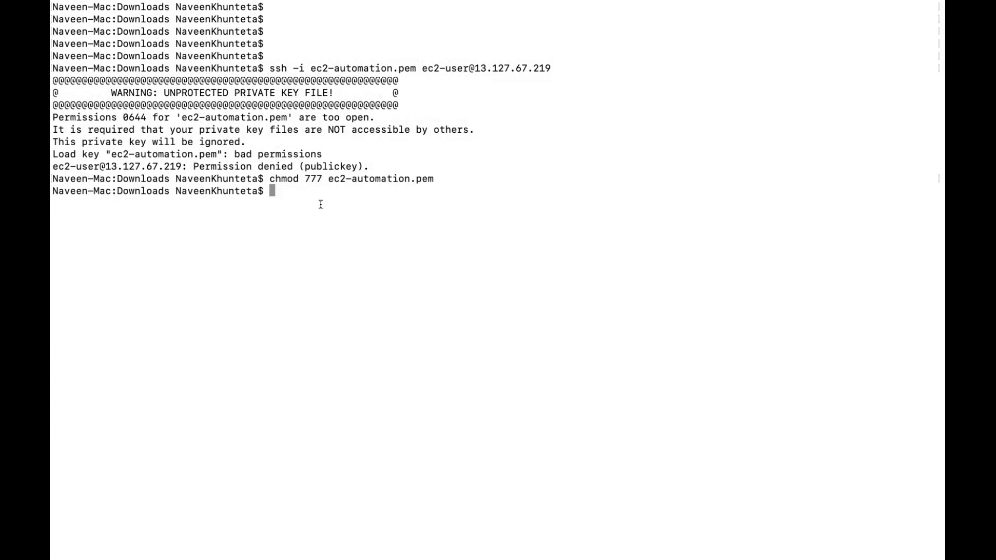
key("Up")
key("Up")
key("Return")
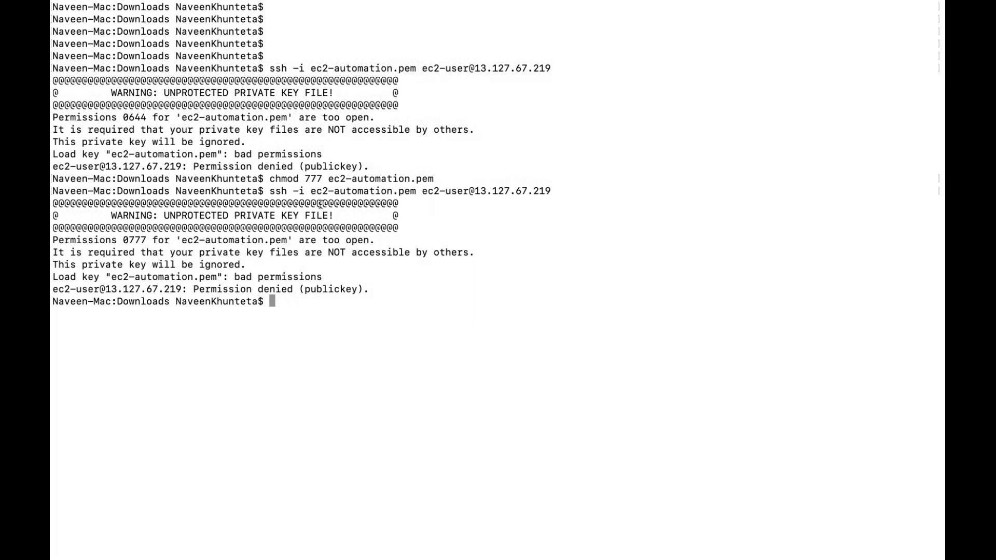
- Set the permissions of ec2-automation.pem to 400 with chmod
key("Up")
key("Up")
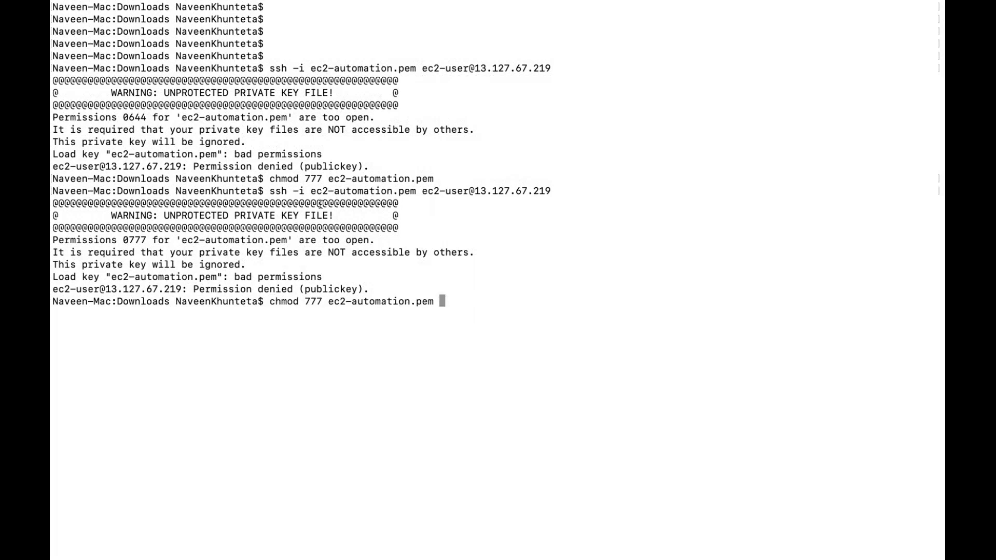
key("Left")
key("Left")
key("Left")
key("Left")
key("Left")
key("Left")
key("Left")
key("Left")
key("Left")
key("Left")
key("Left")
key("Left")
key("Left")
key("Left")
key("Left")
key("Left")
key("Left")
key("Left")
key("Left")
key("BackSpace")
key("BackSpace")
key("BackSpace")
type("400")
key("Return")
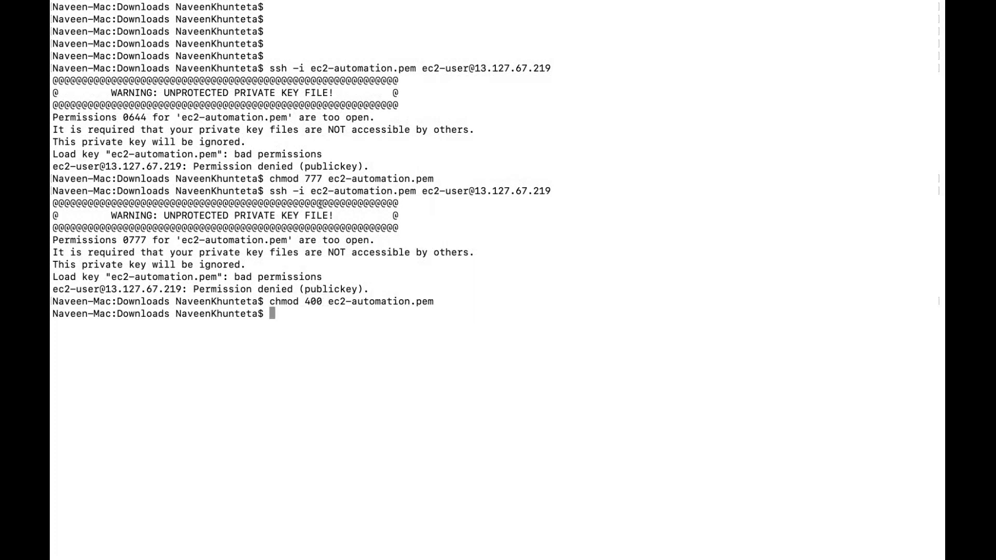
key("Up")
key("Up")
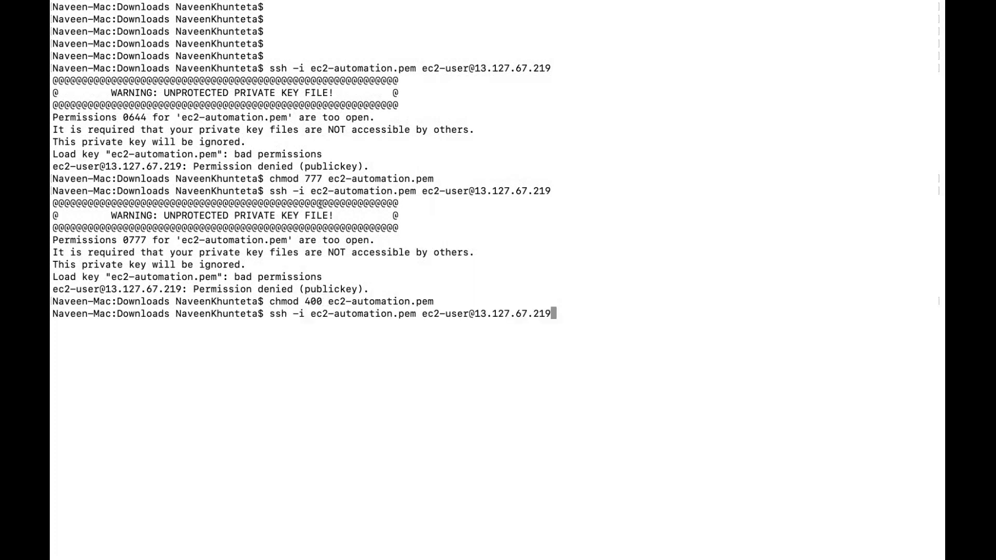
key("Return")
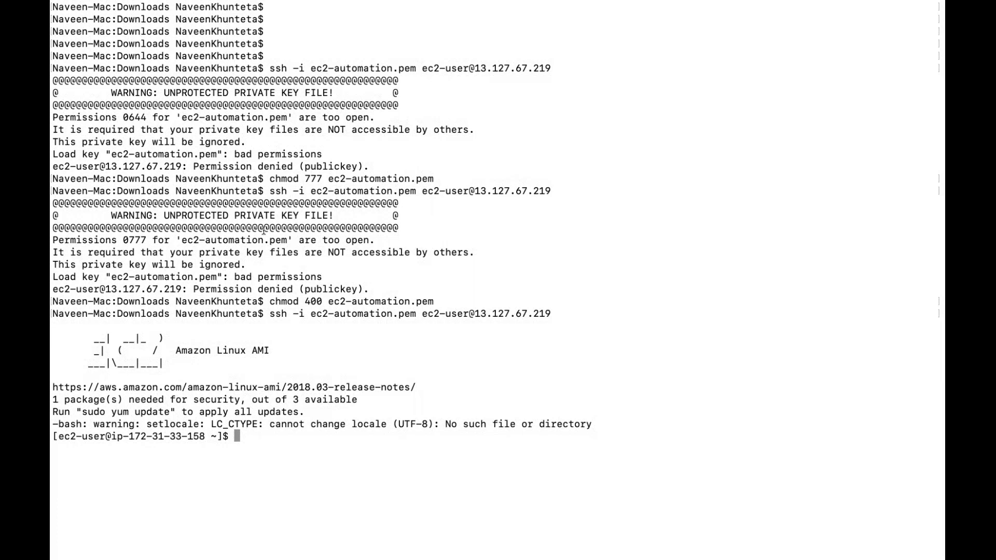
- Examine the login banner and compare the IP in the shell prompt with the instance's private IP in the EC2 console
left_click_drag(178, 350, 279, 348)
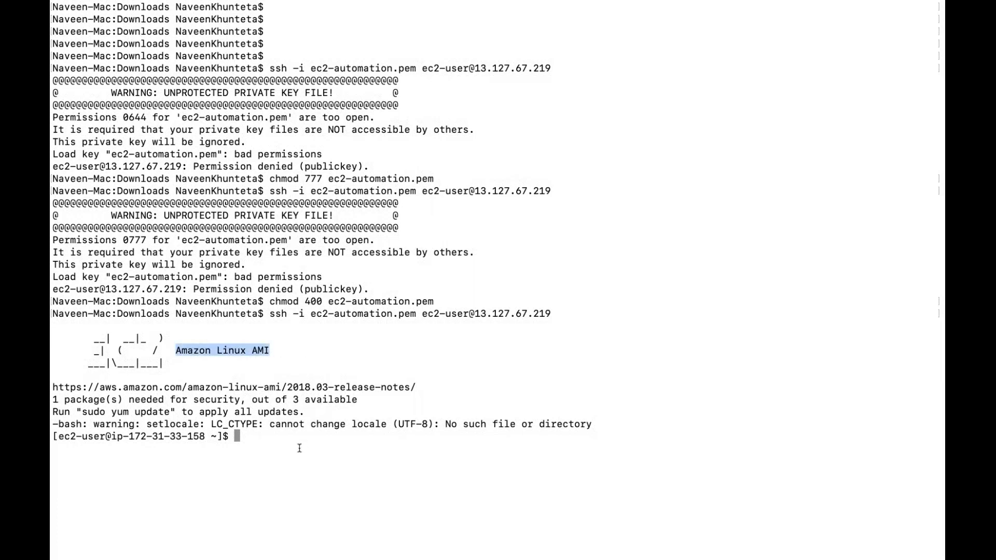
left_click_drag(205, 436, 60, 437)
left_click(114, 440)
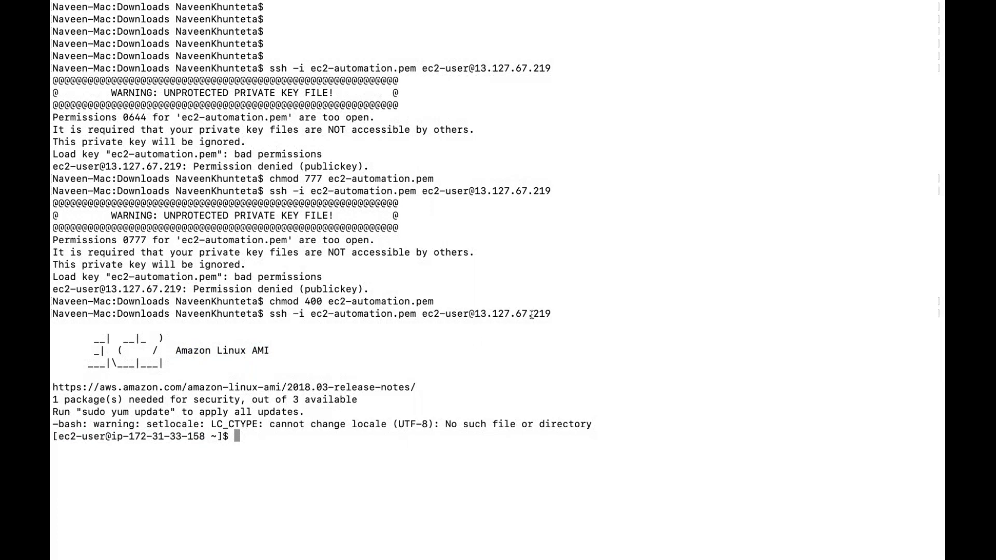
key("ctrl+Right")
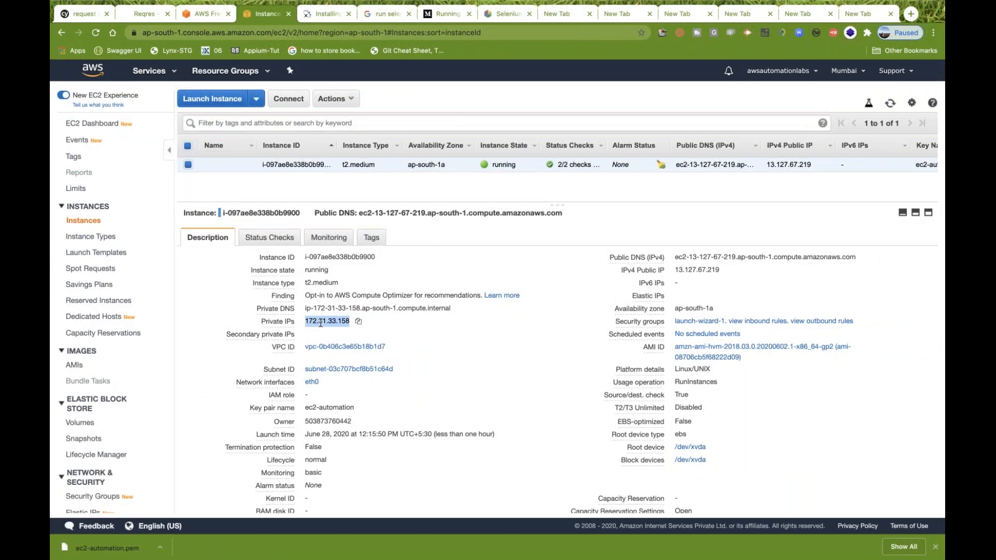
key("ctrl+Left")
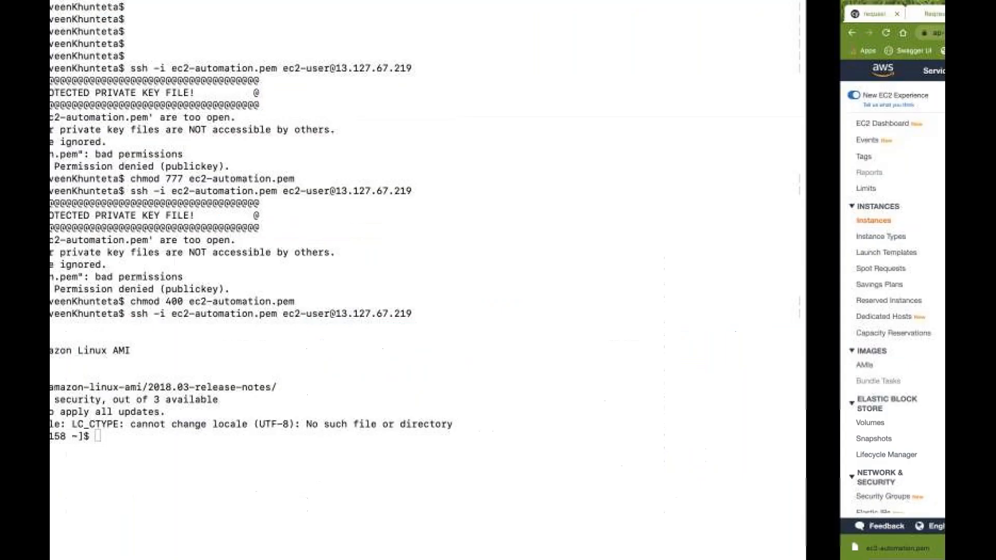
left_click_drag(205, 439, 128, 439)
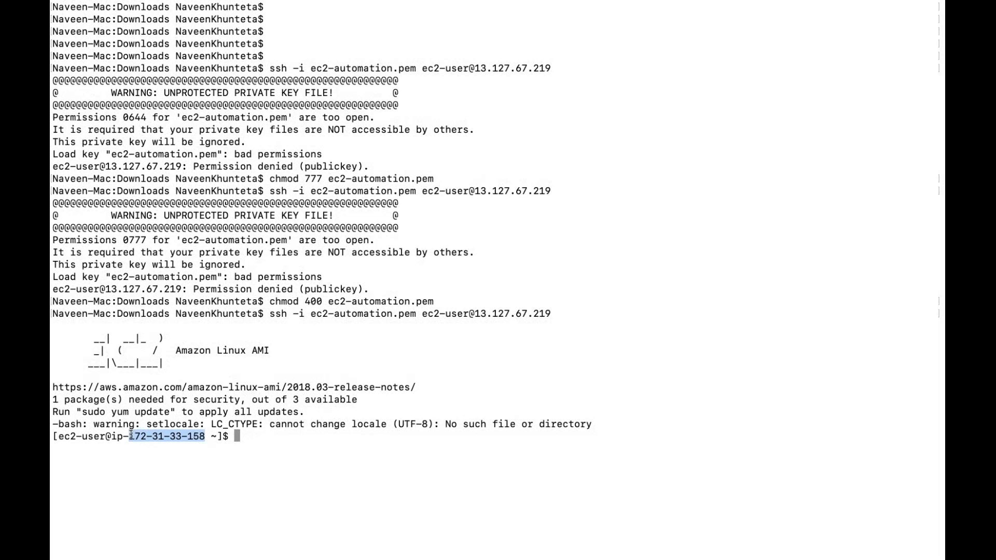
left_click(282, 451)
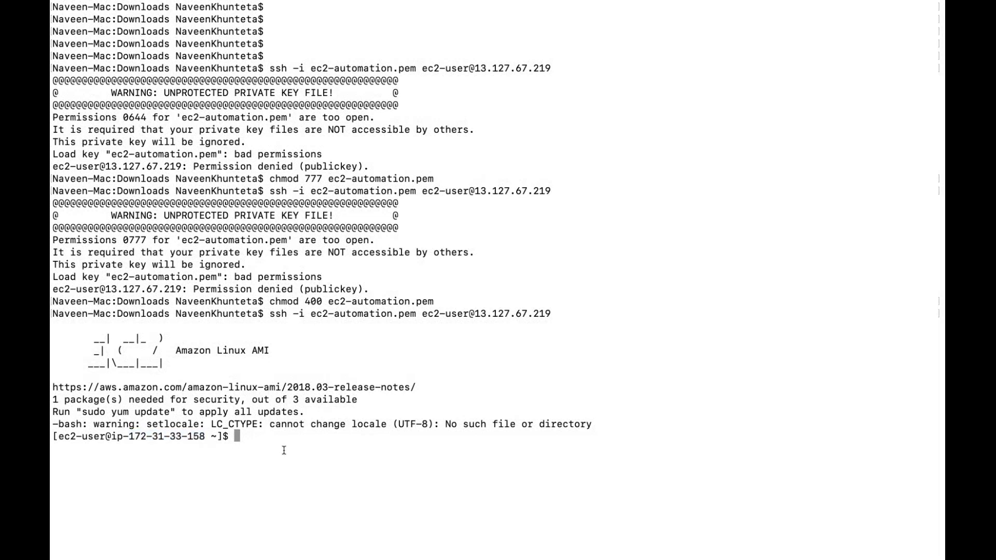
- Clear the remote terminal and check the installed Java version and OpenJDK runtime on the instance
type("clear")
key("Return")
key("Return")
key("Return")
key("Return")
key("Return")
key("Return")
key("Return")
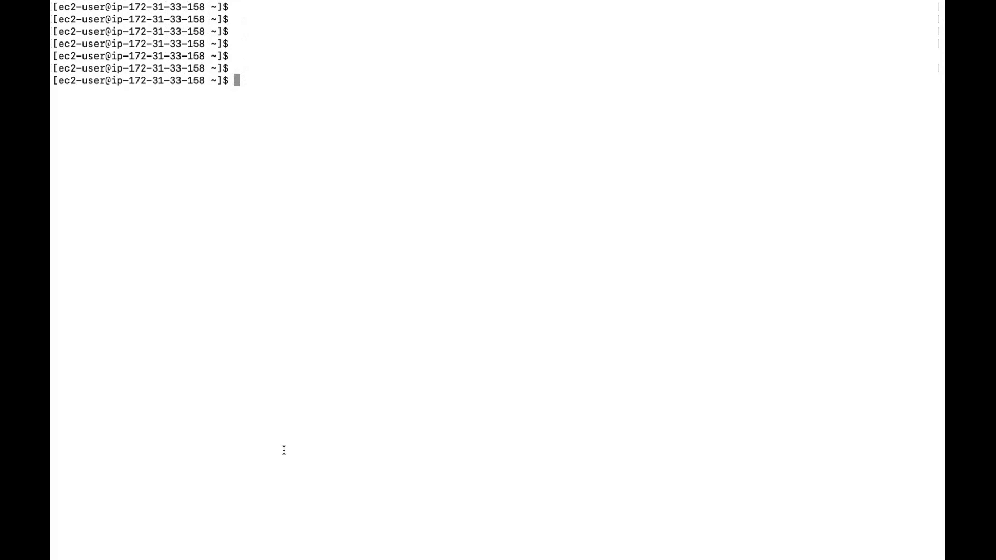
type("java -version")
key("Return")
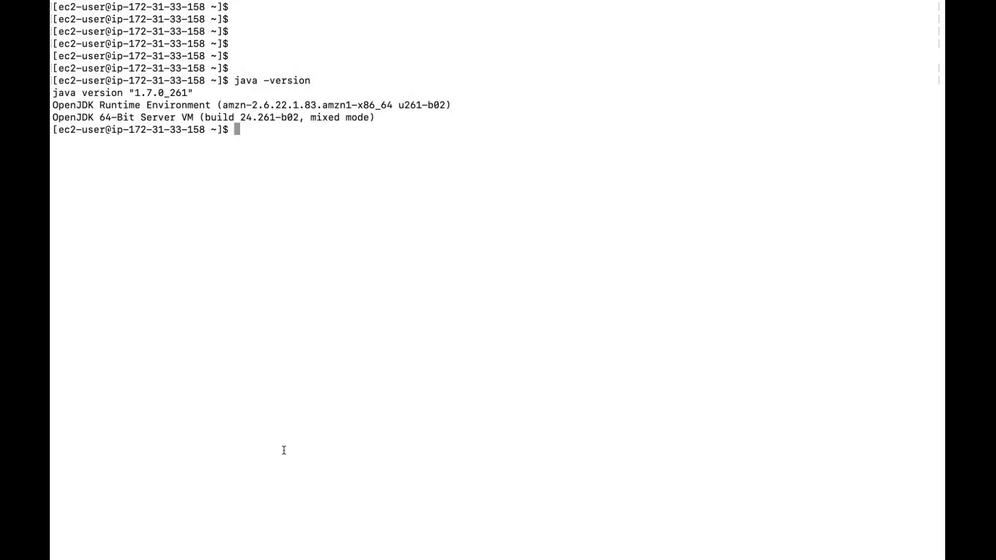
triple_click(158, 92)
left_click(266, 156)
triple_click(178, 93)
triple_click(204, 106)
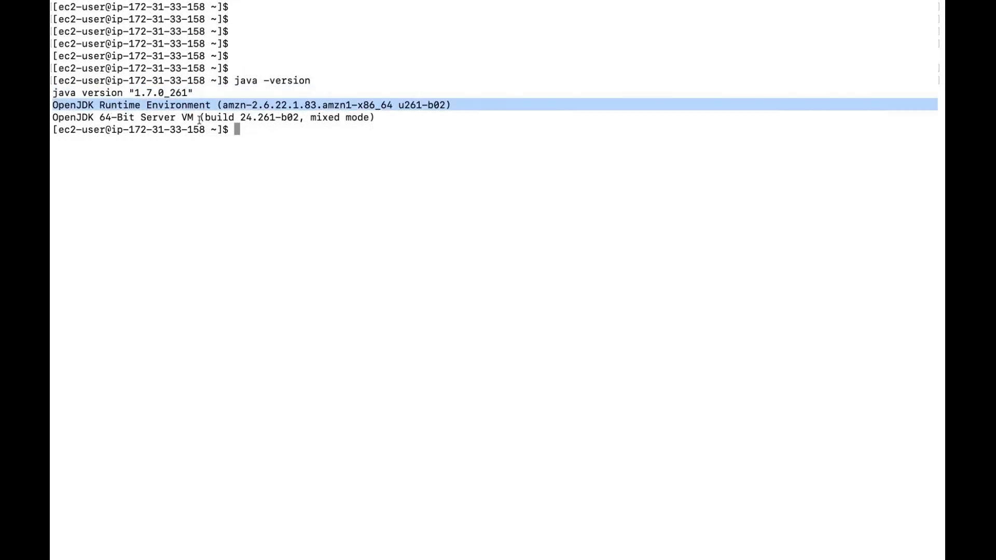
left_click(235, 143)
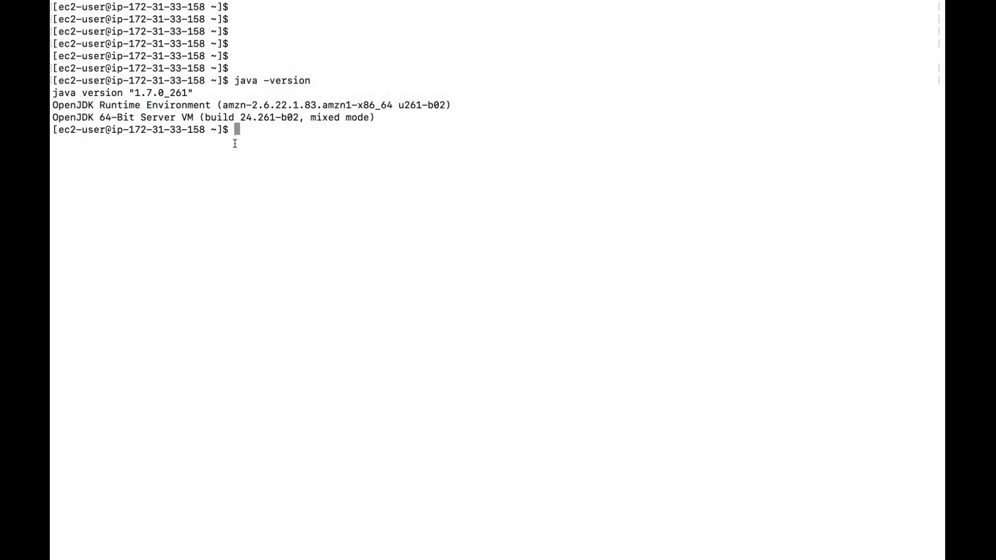
- Check whether Docker is installed on the instance with docker -v and docker --version
type("docker -v")
key("Return")
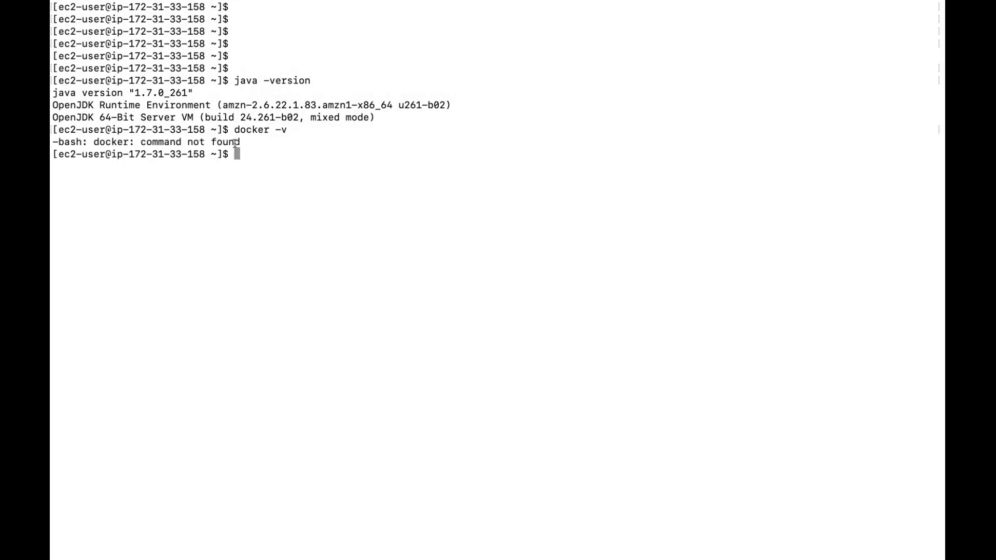
type("docker --version")
key("Return")
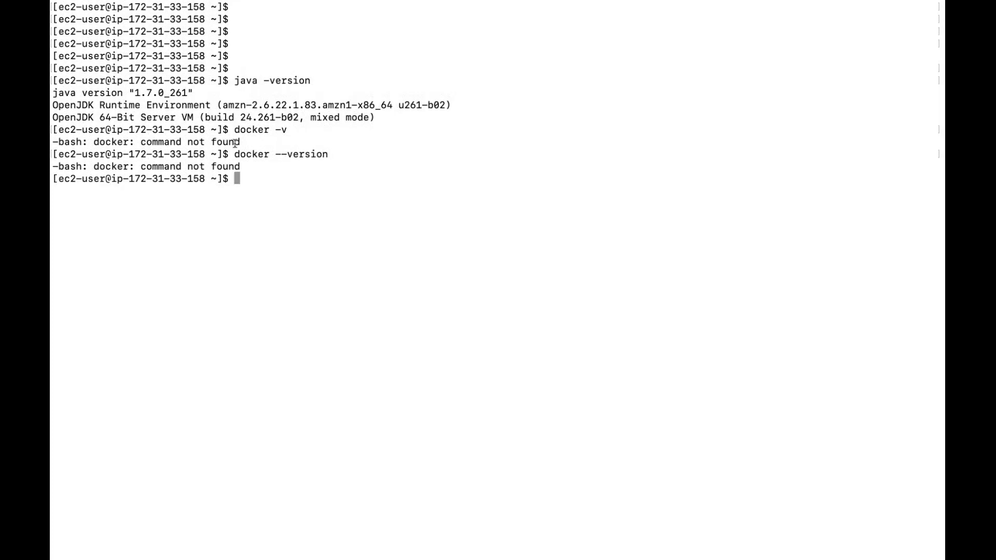
- Check whether Docker Compose is installed on the instance with docker-compose -v
type("docker")
key("BackSpace")
type("-compose")
key("BackSpace")
key("BackSpace")
key("BackSpace")
key("BackSpace")
type("o")
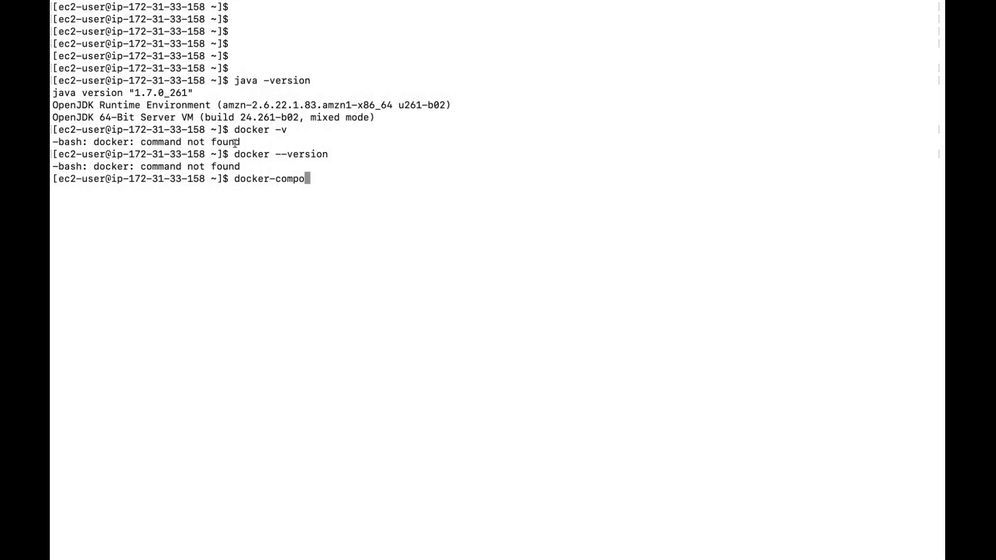
type("se -v")
key("Return")
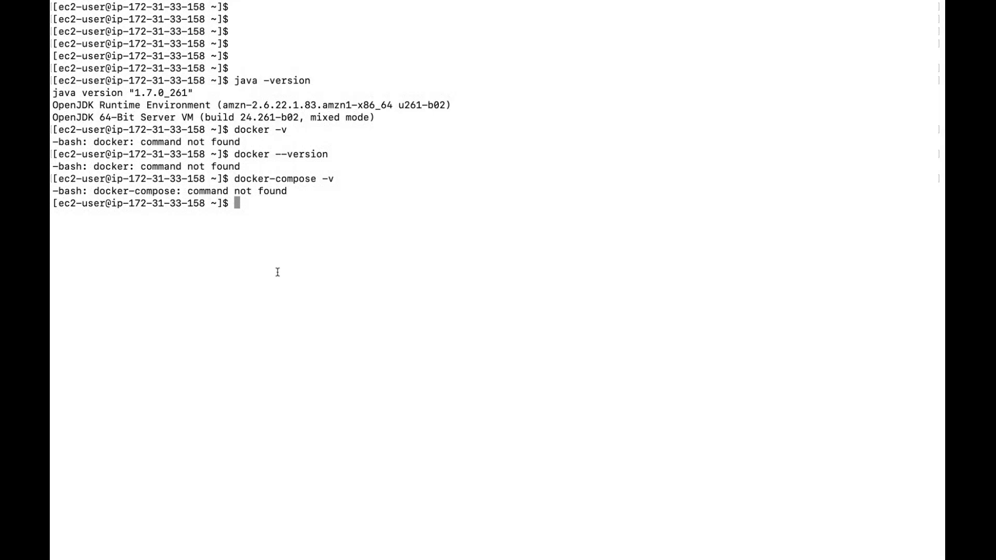
- Review the Java version line in the terminal output and switch back to the EC2 instances page in the browser
key("ctrl+Right")
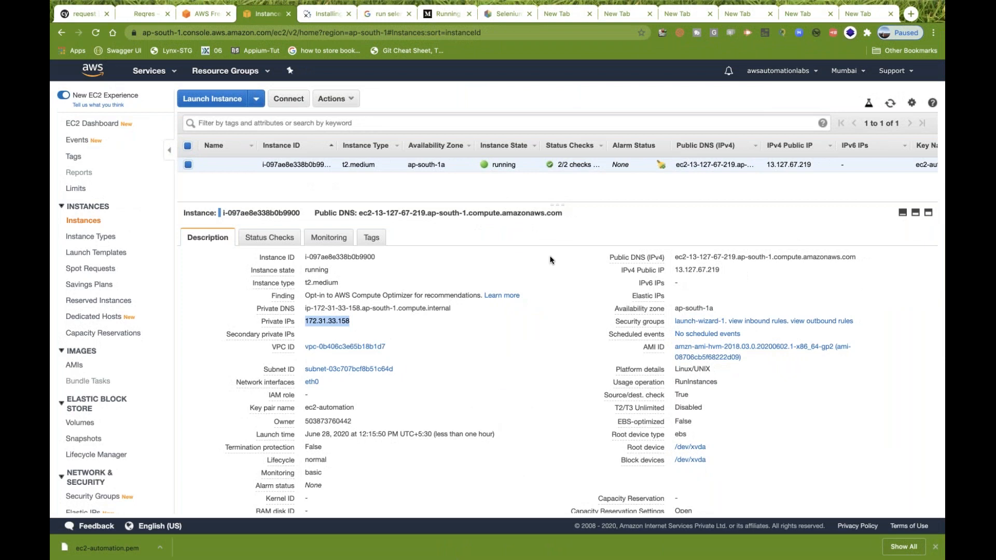
key("ctrl+Left")
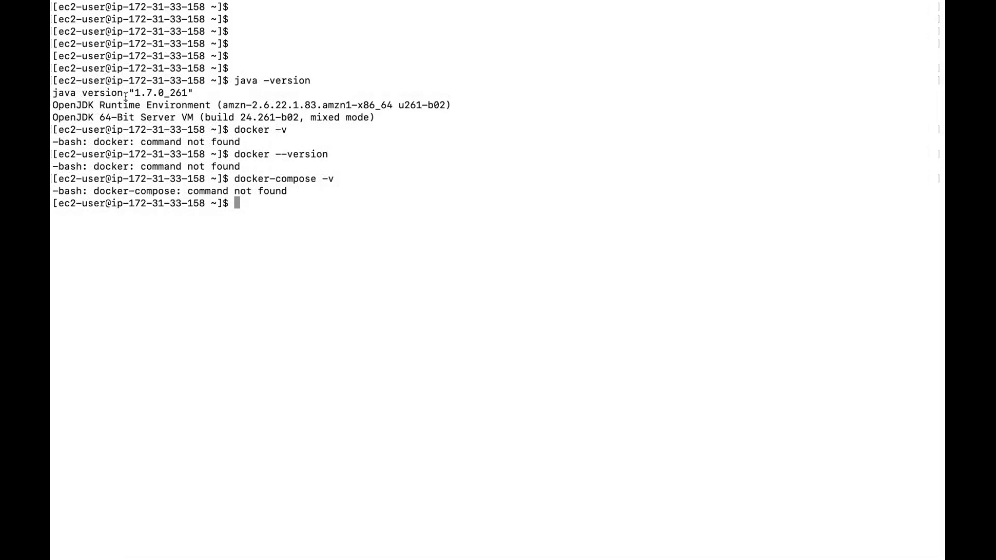
triple_click(126, 95)
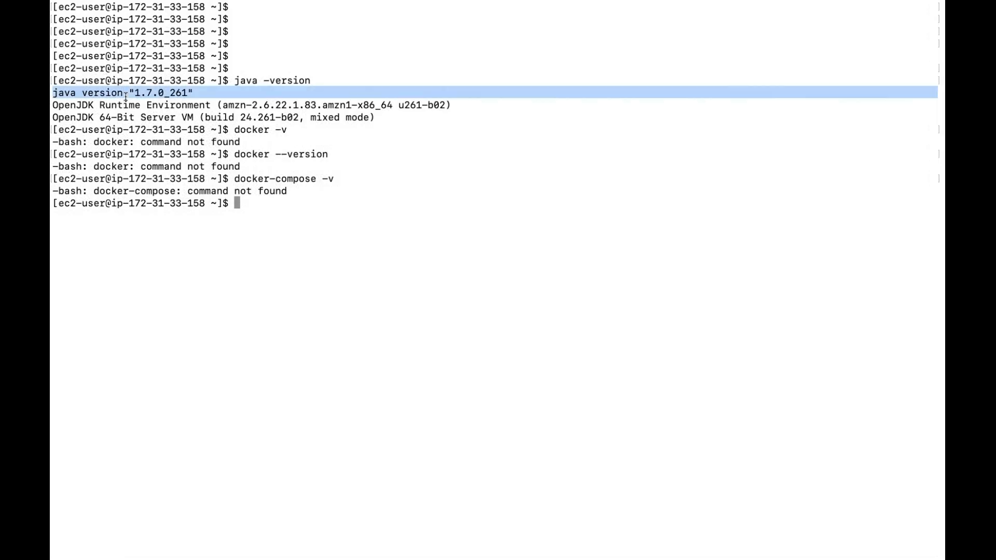
triple_click(142, 102)
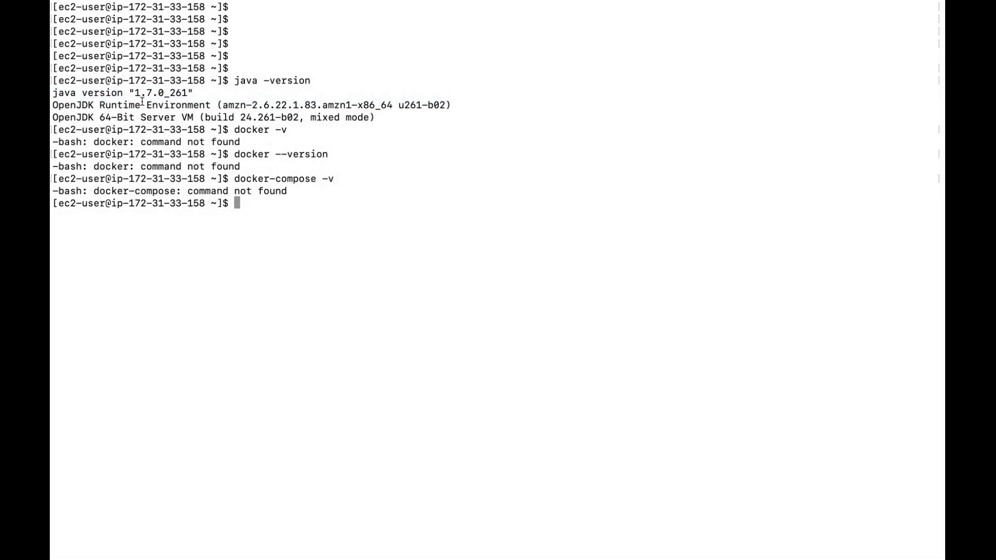
triple_click(137, 94)
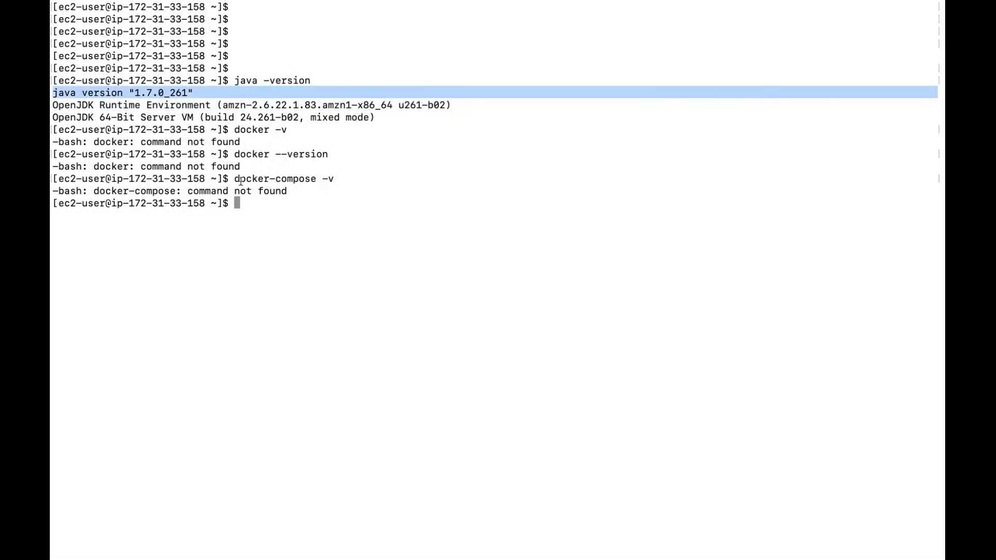
left_click(275, 209)
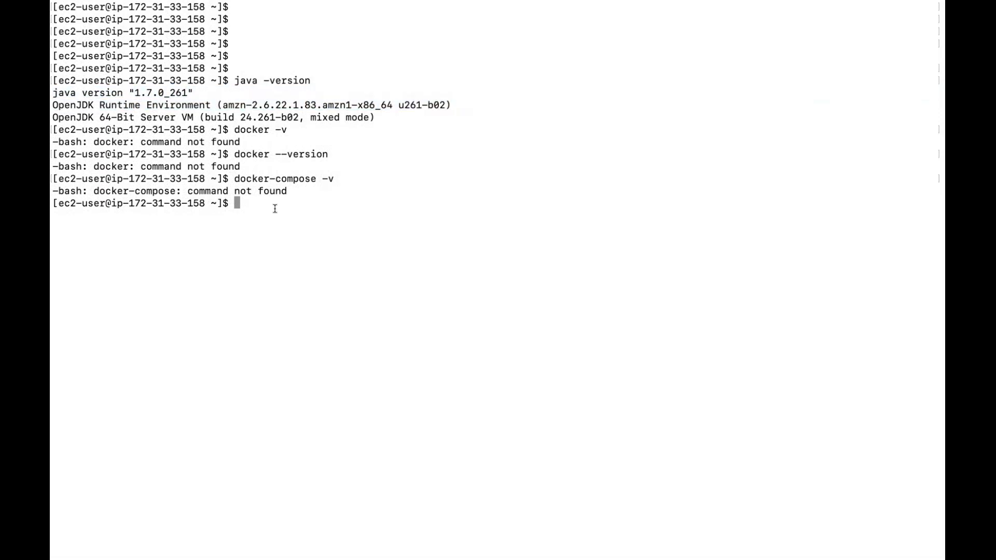
key("ctrl+Right")
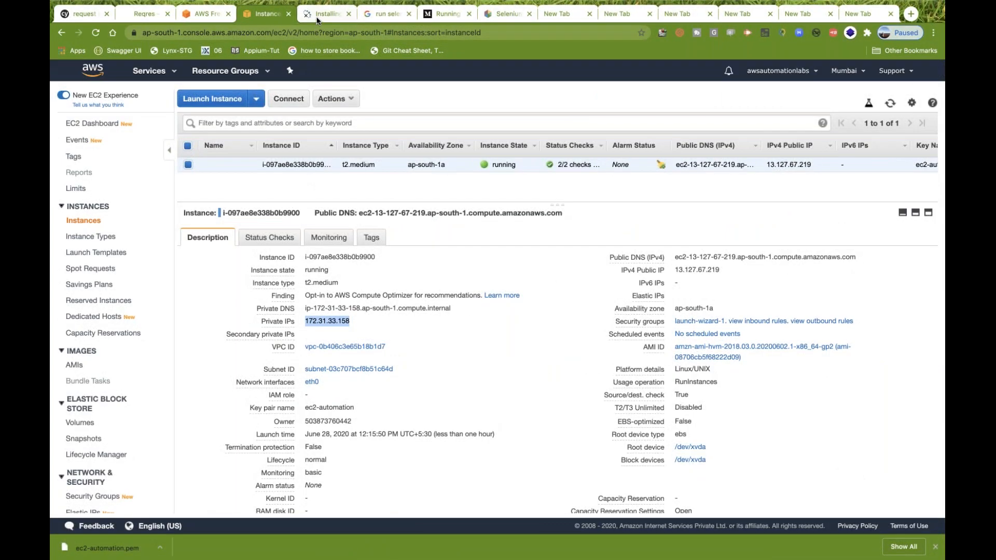
- Review the DataStax guide for installing OpenJDK 8 on RHEL-based systems, covering the version check, repository update and install commands
left_click(317, 15)
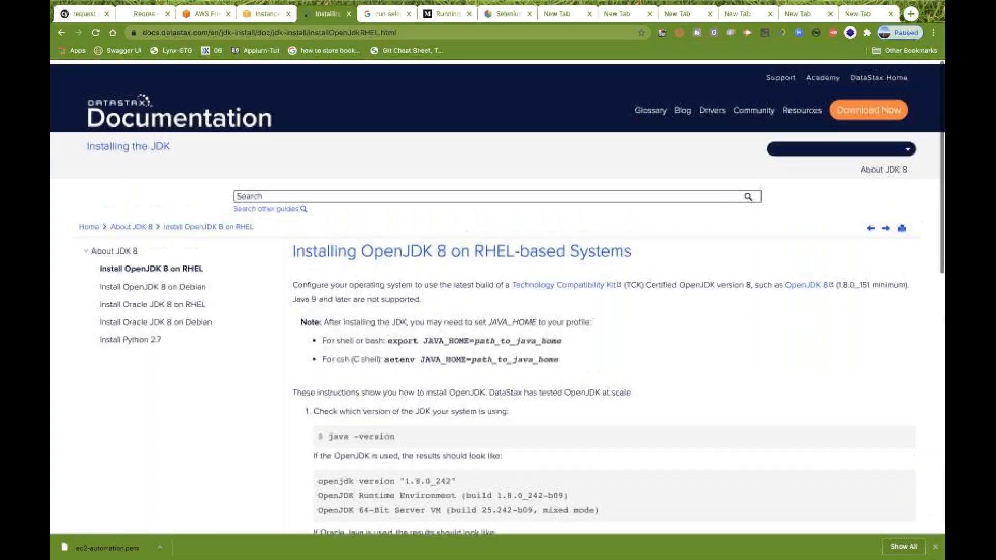
scroll(462, 186, "down", 3)
scroll(360, 132, "down", 3)
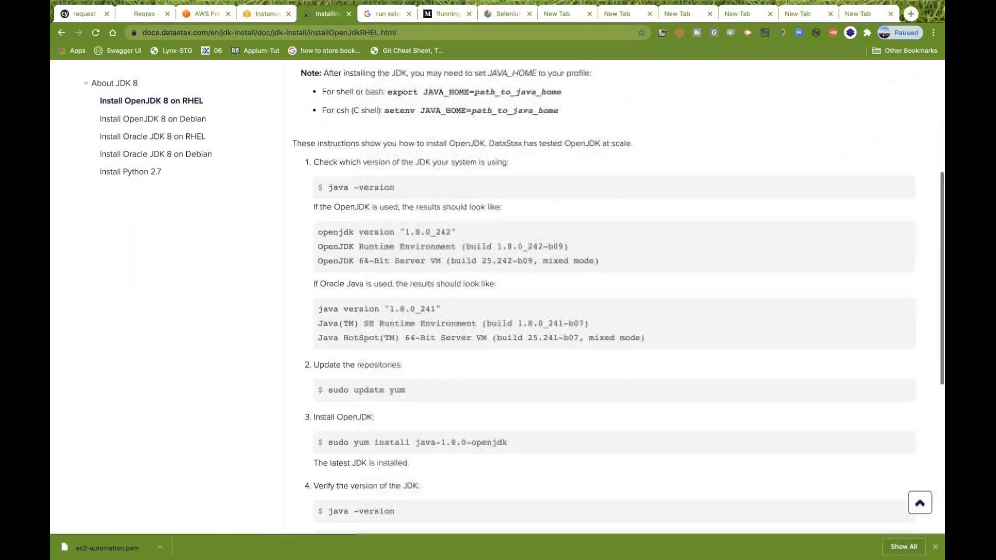
triple_click(360, 133)
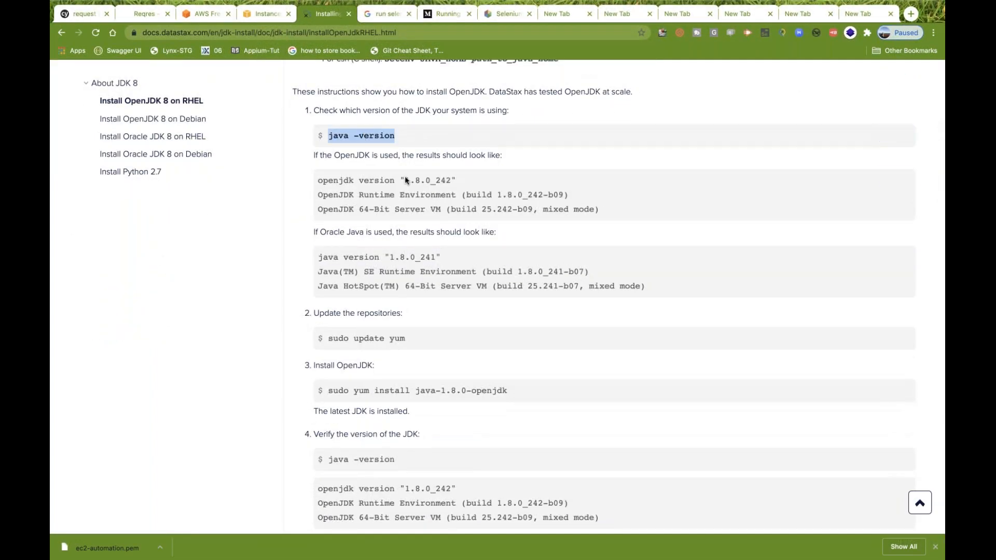
triple_click(406, 177)
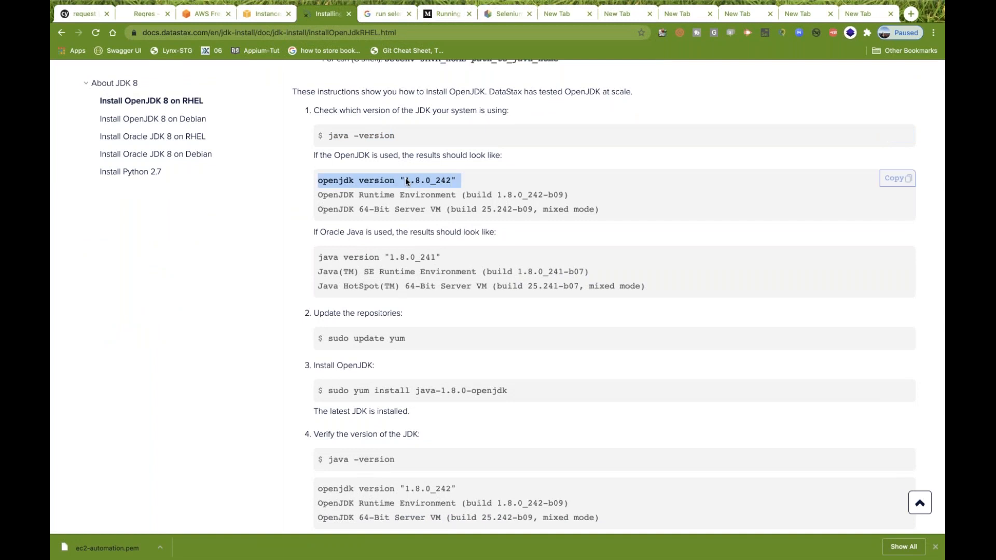
scroll(419, 212, "down", 1)
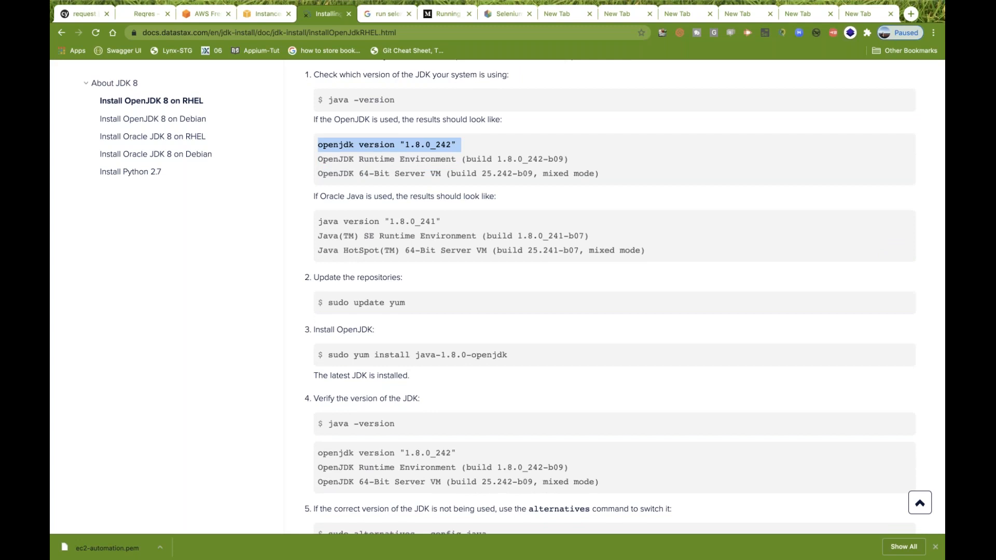
scroll(614, 299, "down", 4)
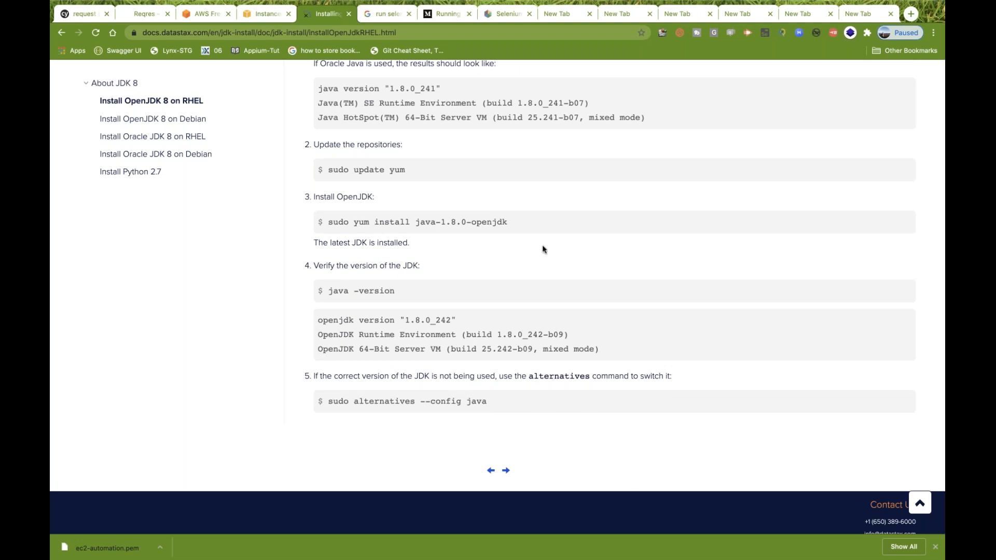
- Switch to the remote terminal and check whether Git is installed on the instance with git -version and git
key("super+Tab")
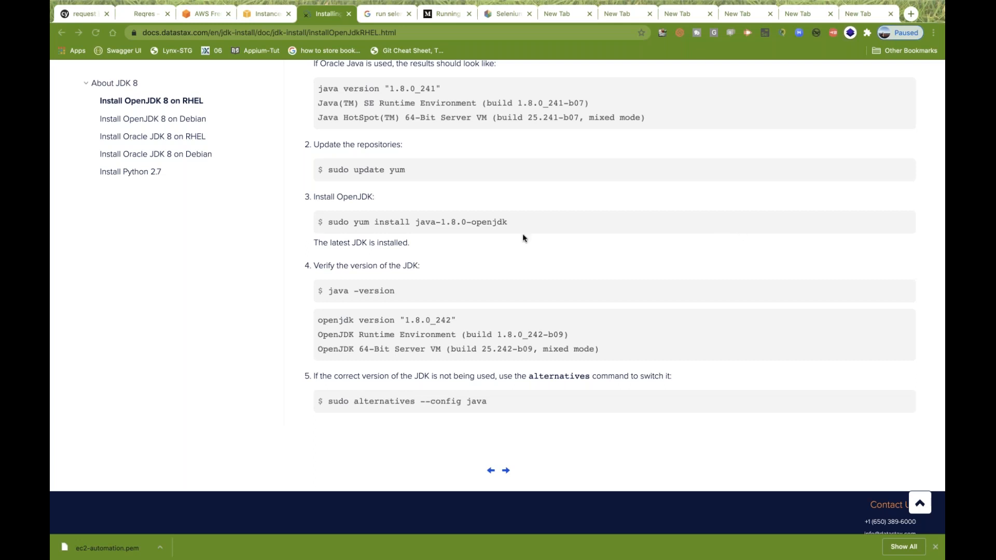
key("ctrl+Left")
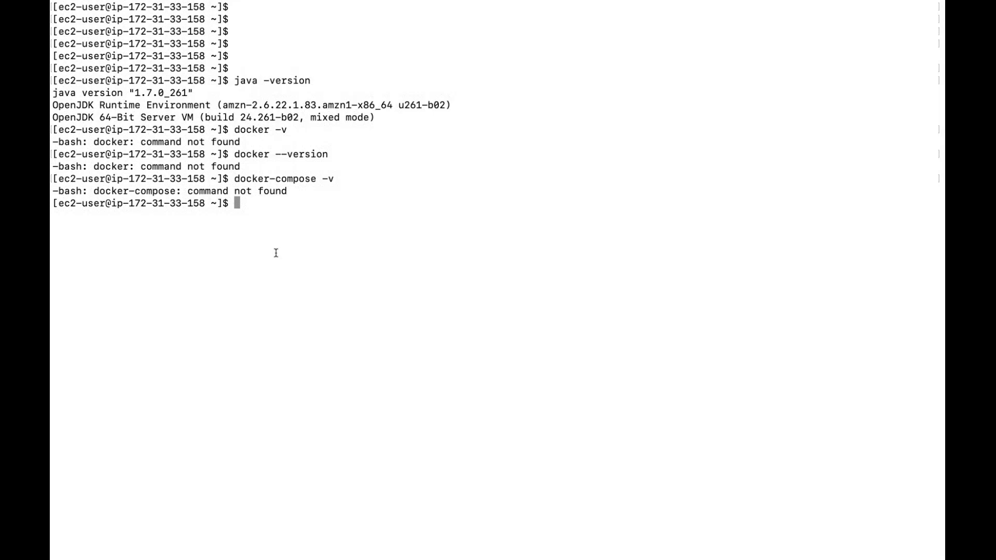
type("git -version")
key("BackSpace")
key("BackSpace")
key("BackSpace")
type("ion")
key("Return")
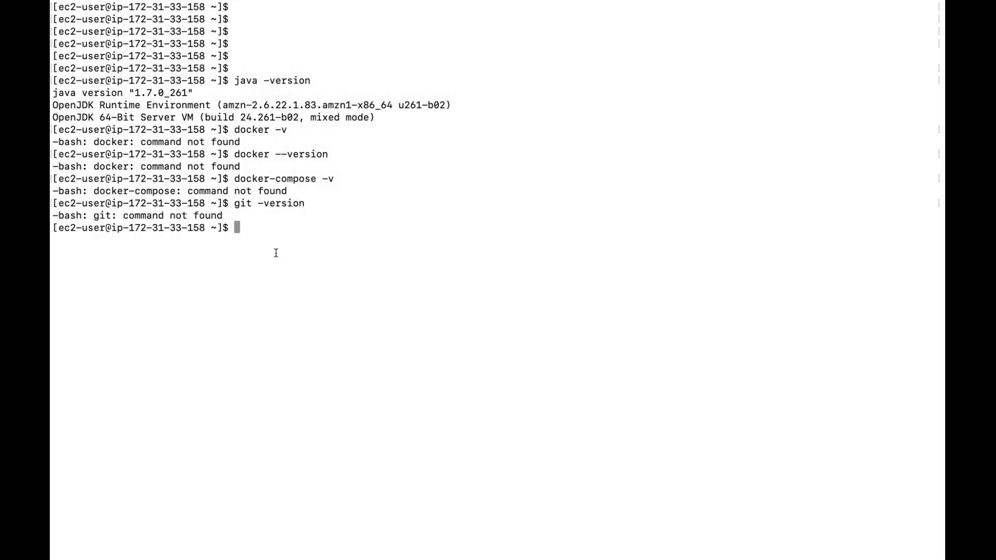
type("git")
key("Return")
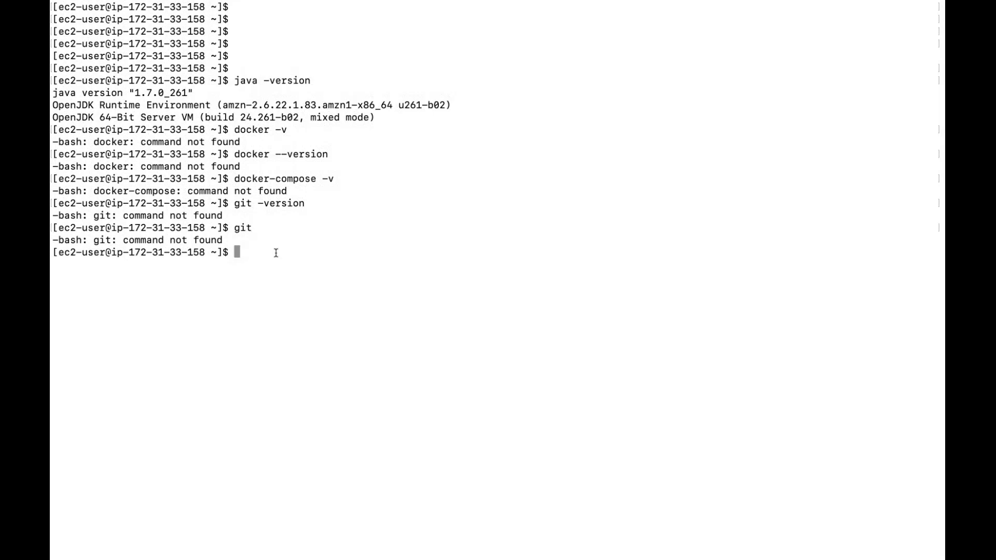
- Consult the guide's yum command and update all packages on the instance with sudo yum update -y
key("ctrl+Right")
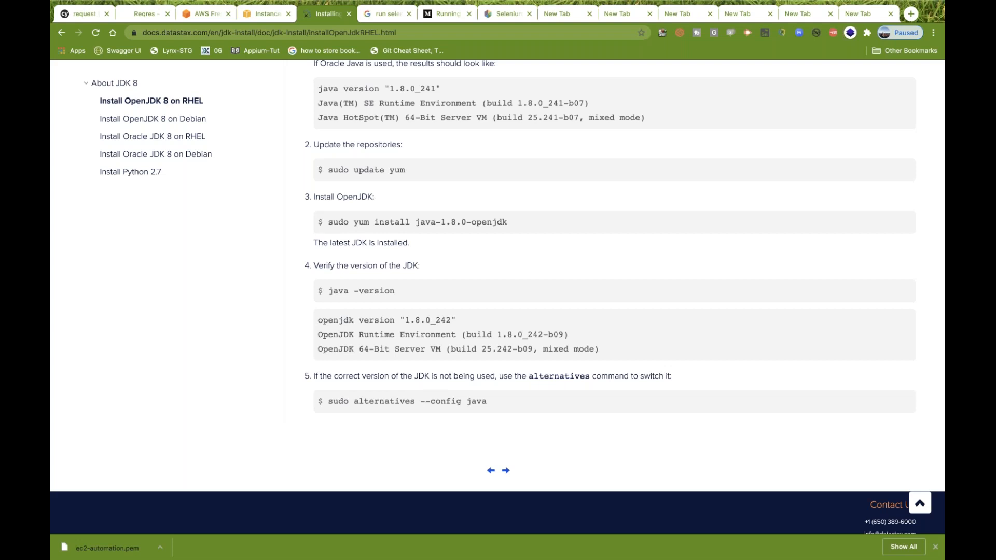
scroll(362, 251, "up", 1)
double_click(362, 251)
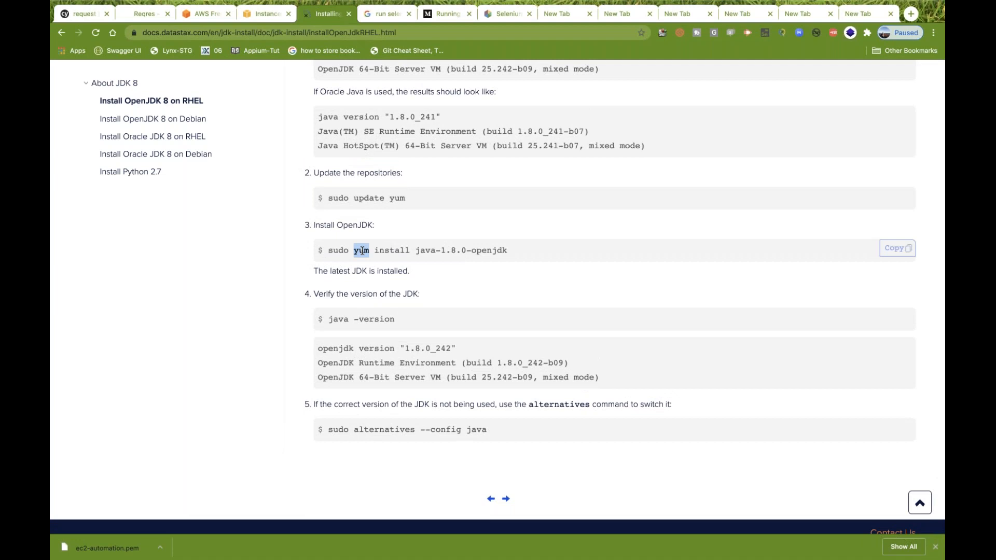
key("ctrl+Left")
type("sudo ")
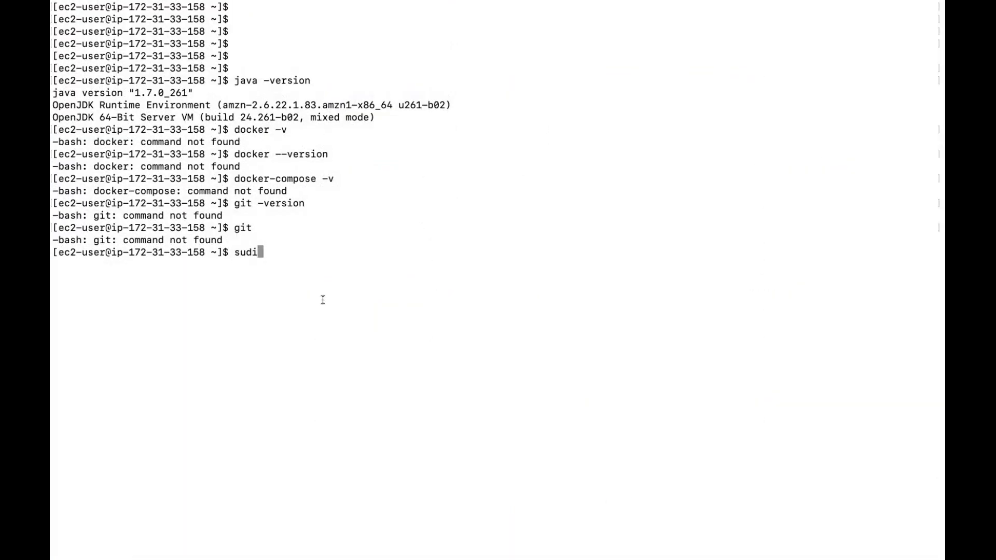
type("yum update -y")
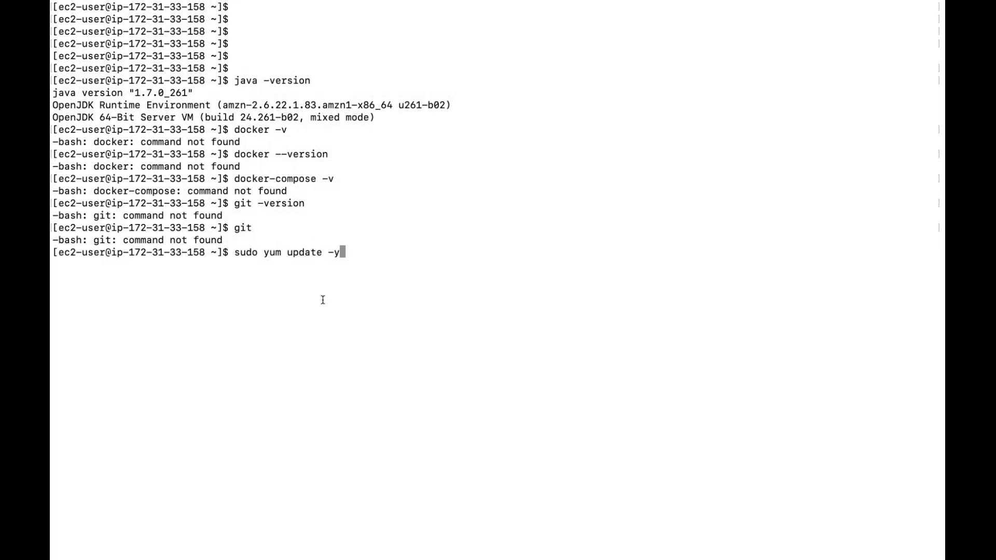
key("Return")
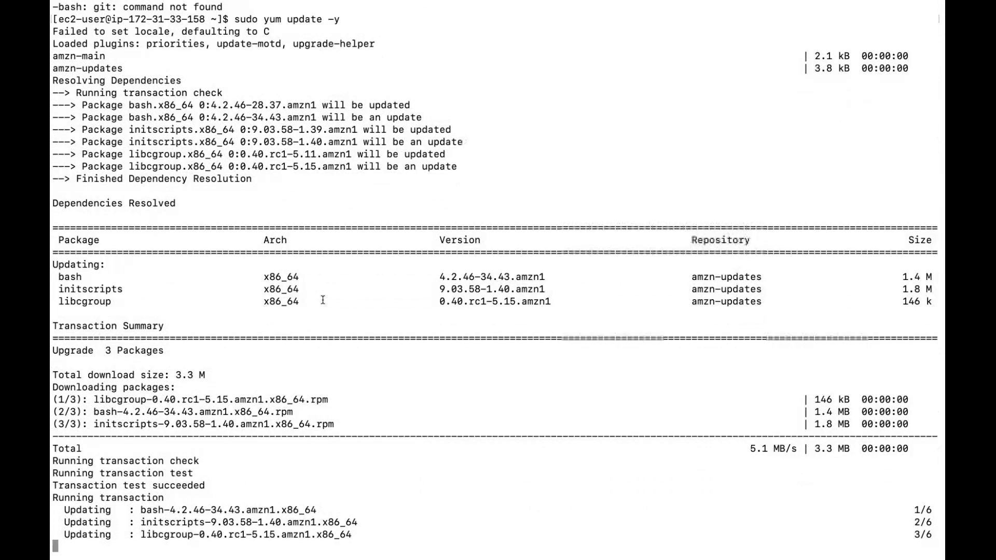
key("Return")
key("Return")
key("Return")
key("Return")
key("Return")
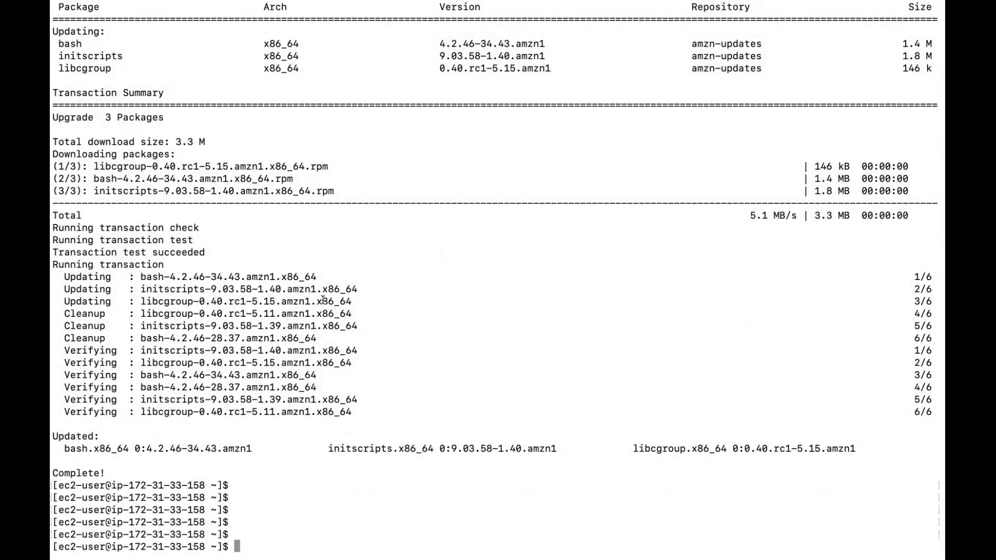
- Look at the OpenJDK install command in the browser guide again and clear the remote terminal
key("ctrl+Right")
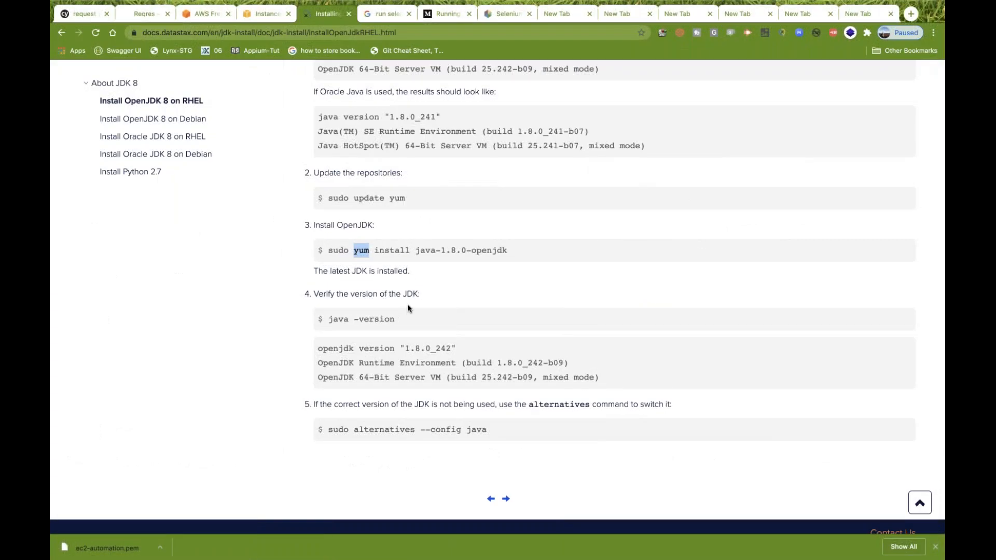
double_click(391, 250)
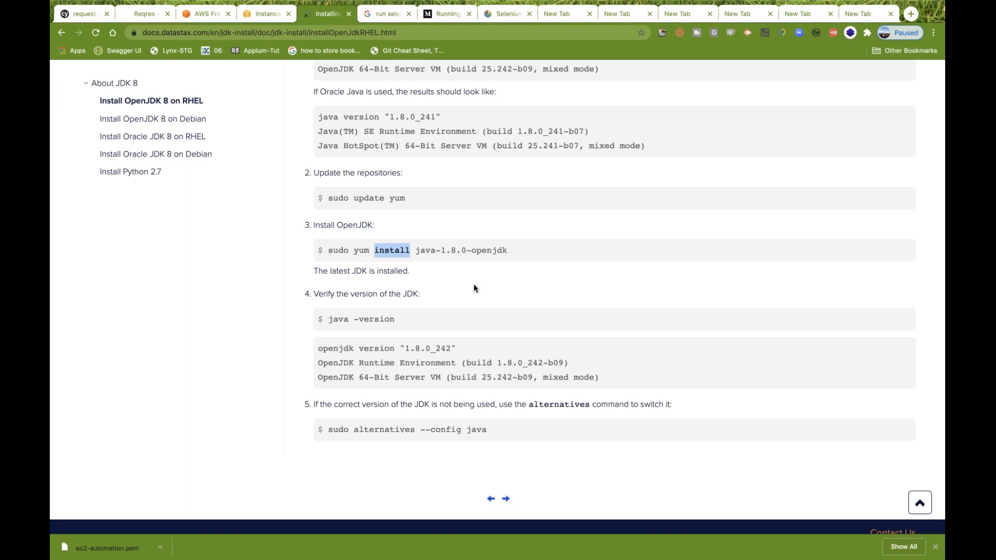
key("ctrl+Left")
key("ctrl+l")
key("Return")
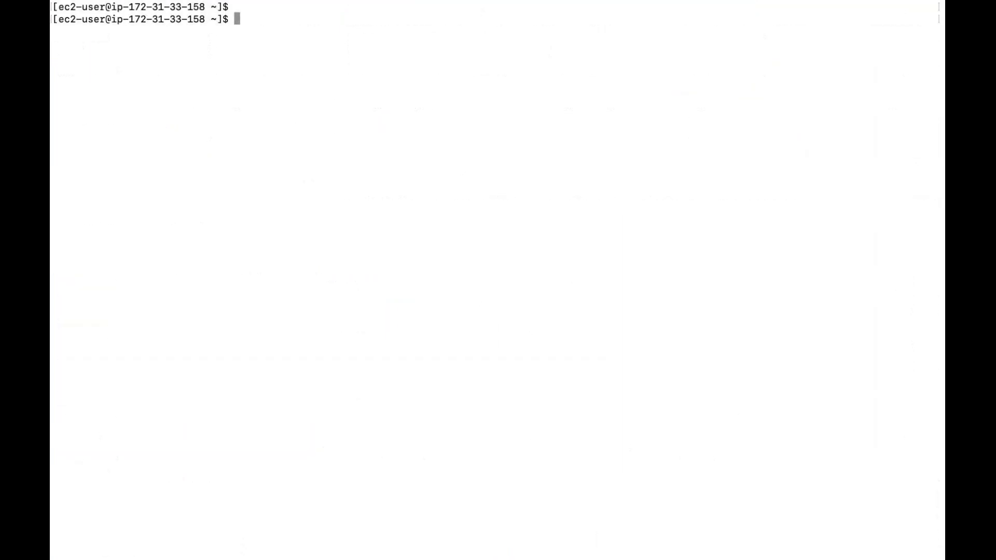
key("Return")
- Remove the existing Java package from the instance with sudo yum remove java -y
type("sudo ")
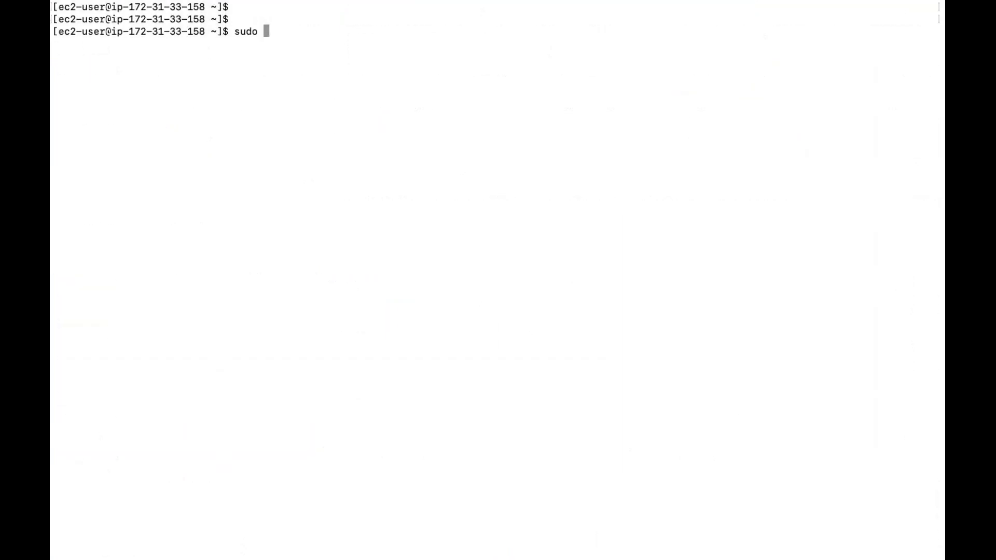
type("yum java")
key("BackSpace")
key("BackSpace")
key("BackSpace")
key("BackSpace")
key("BackSpace")
type("remobe")
key("BackSpace")
key("BackSpace")
key("BackSpace")
key("BackSpace")
key("BackSpace")
key("BackSpace")
key("BackSpace")
type("m remove java ")
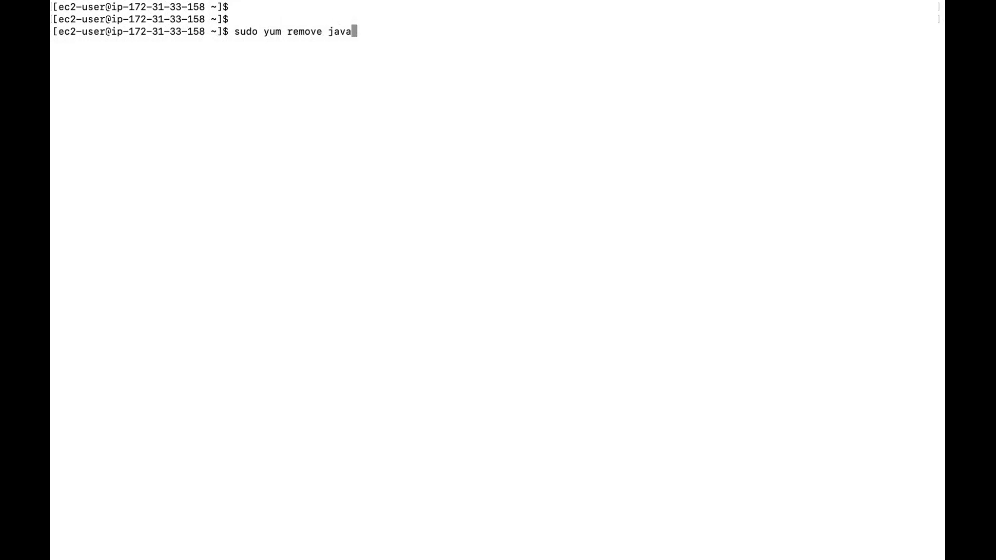
type("-y")
key("Return")
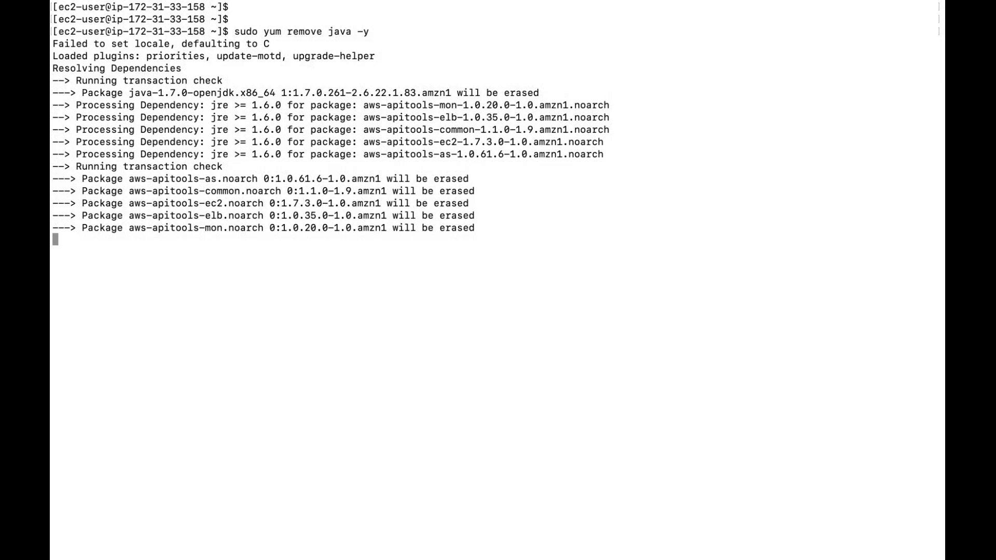
- Run java -version on the instance to check that Java has been removed
key("Return")
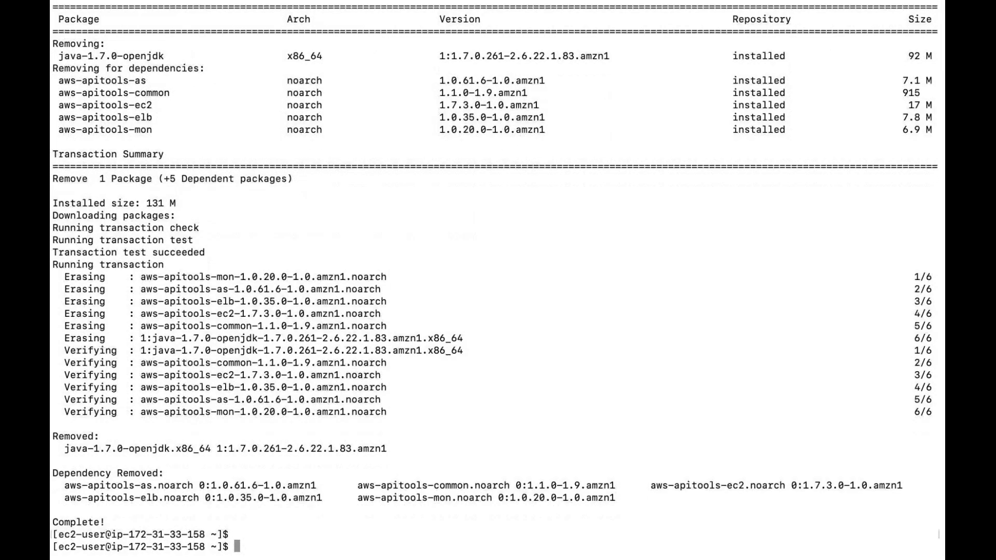
key("Return")
key("Return")
type("java -version")
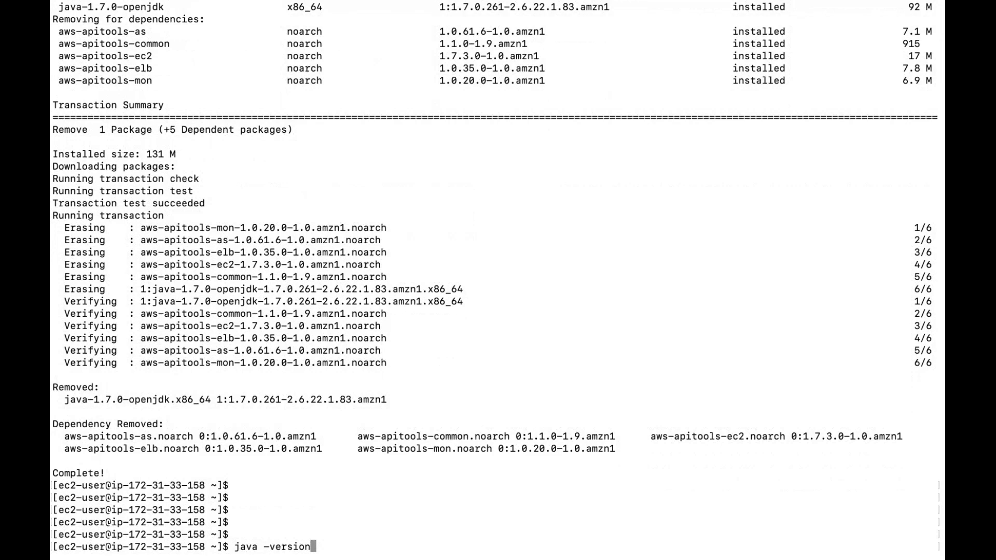
key("Return")
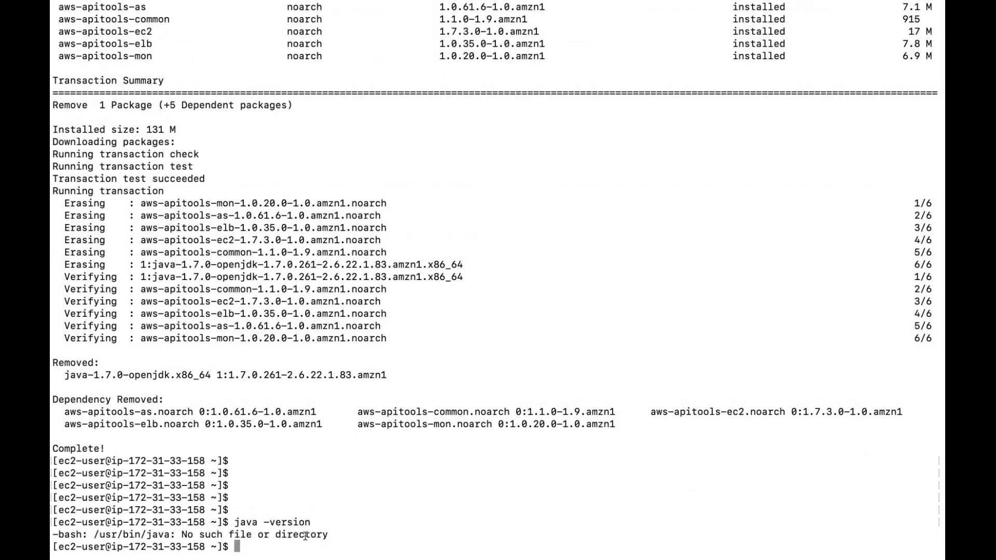
triple_click(273, 535)
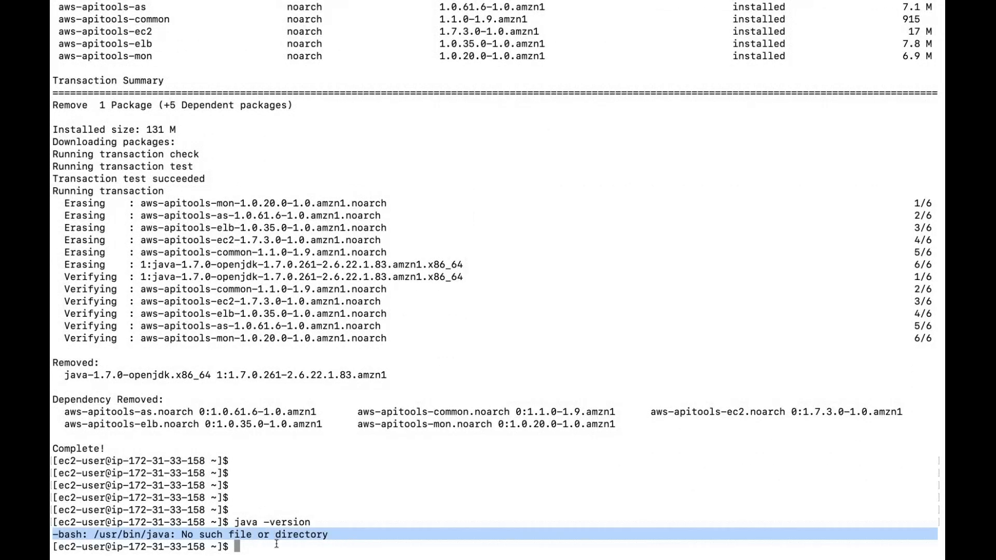
left_click(270, 552)
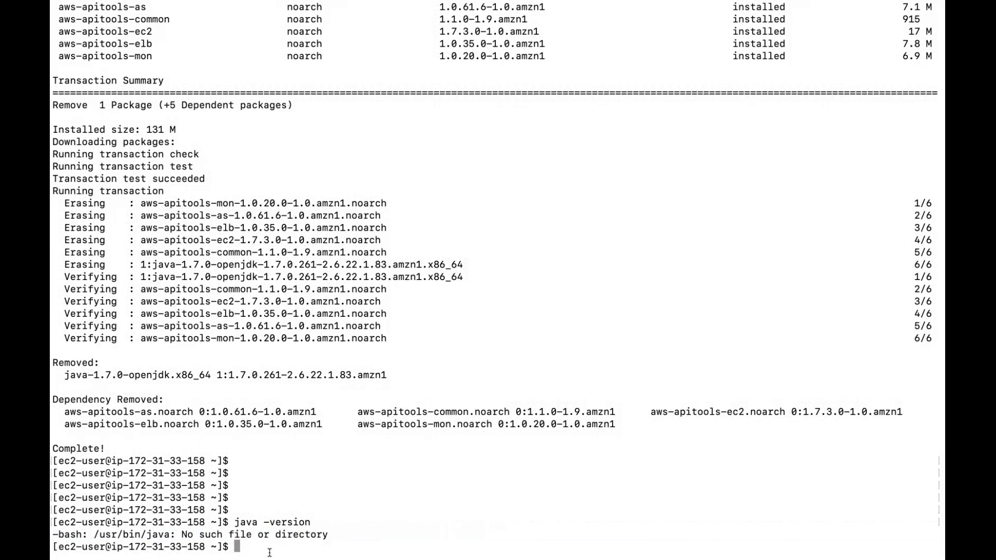
- Copy the OpenJDK install command from the guide and run it in the terminal as sudo yum install java-1.8.0-openjdk -y
key("ctrl+Right")
left_click(450, 281)
left_click_drag(329, 251, 507, 259)
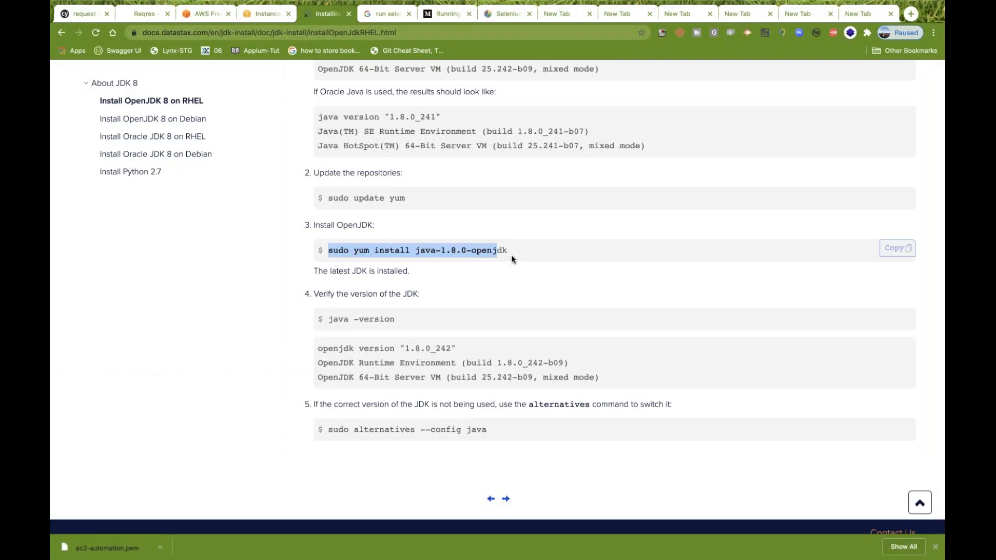
key("ctrl+Left")
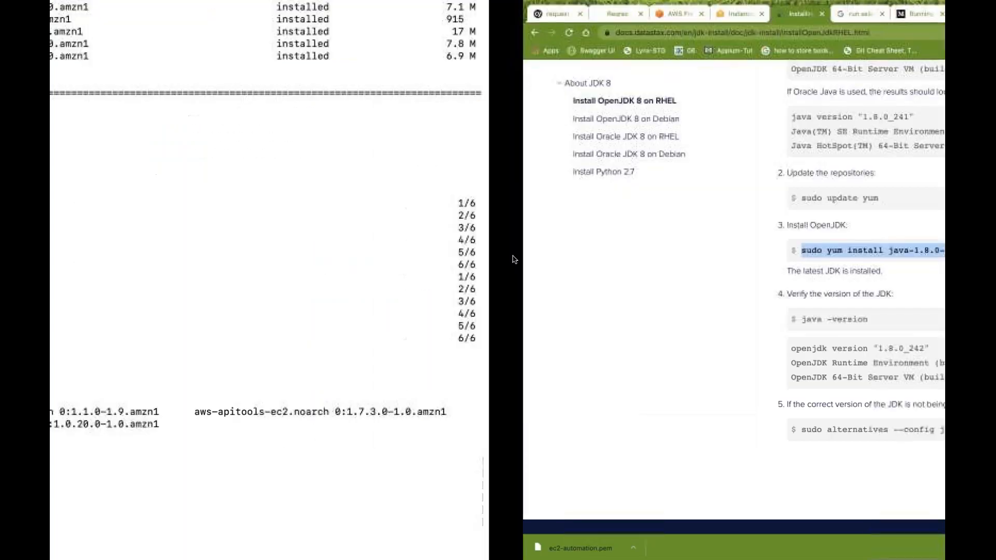
type("sudo yum install java-1.8.0-openjdk -y")
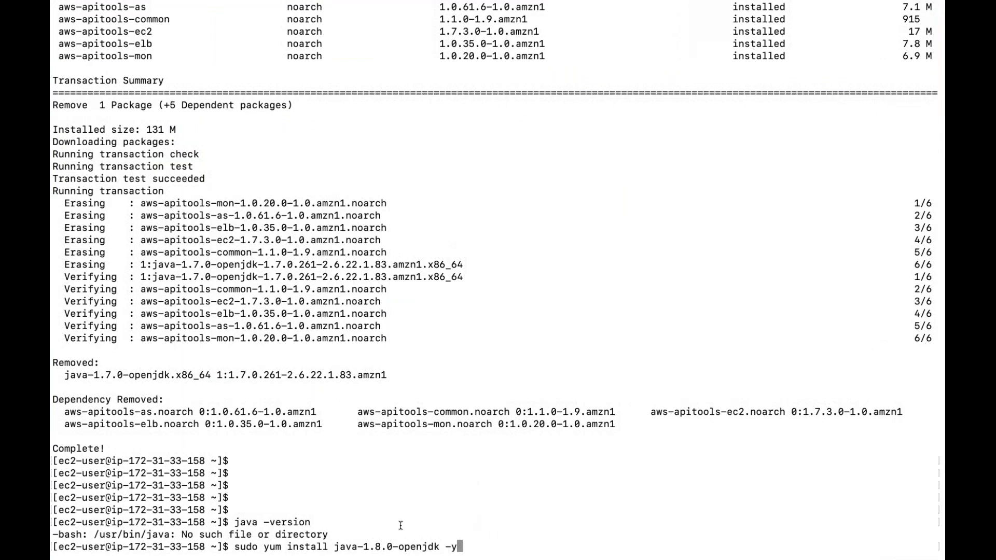
key("Return")
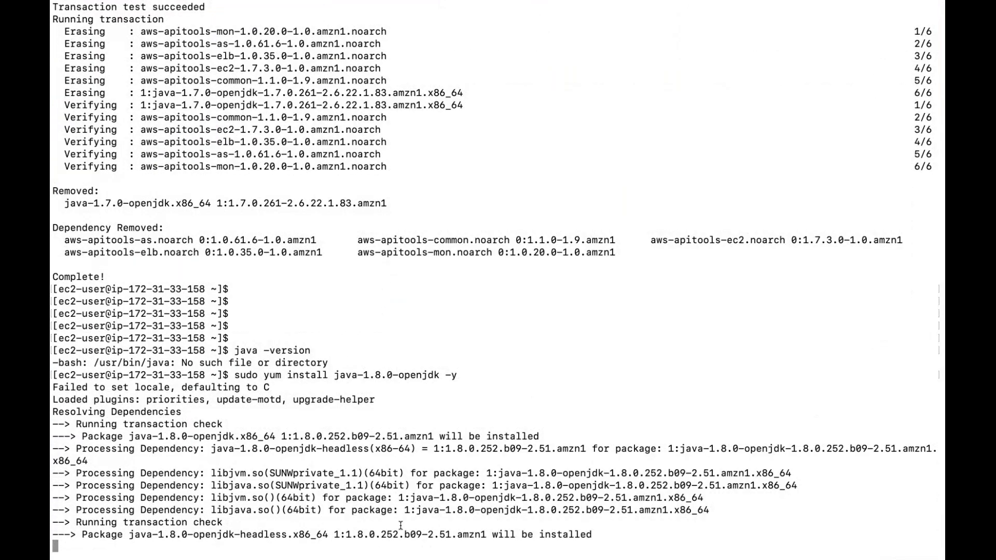
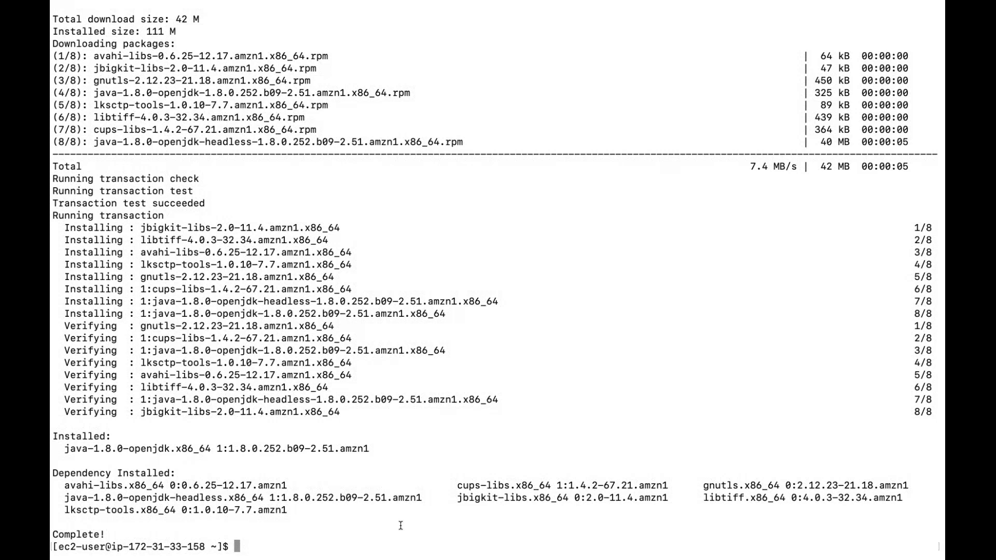
- Verify the newly installed Java with java -version and highlight the version number in the output
key("Return")
key("Return")
key("Return")
key("Return")
key("Return")
type("java -version")
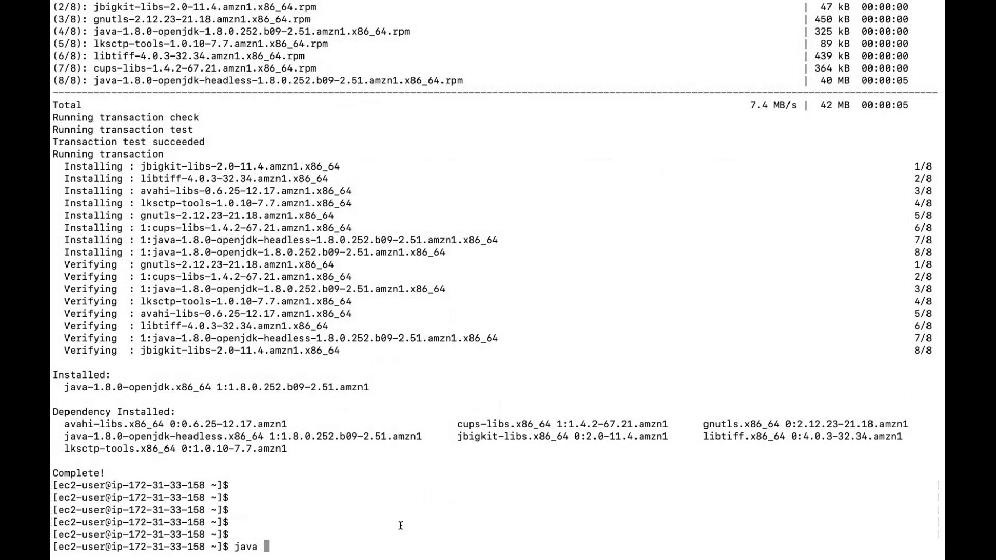
key("Return")
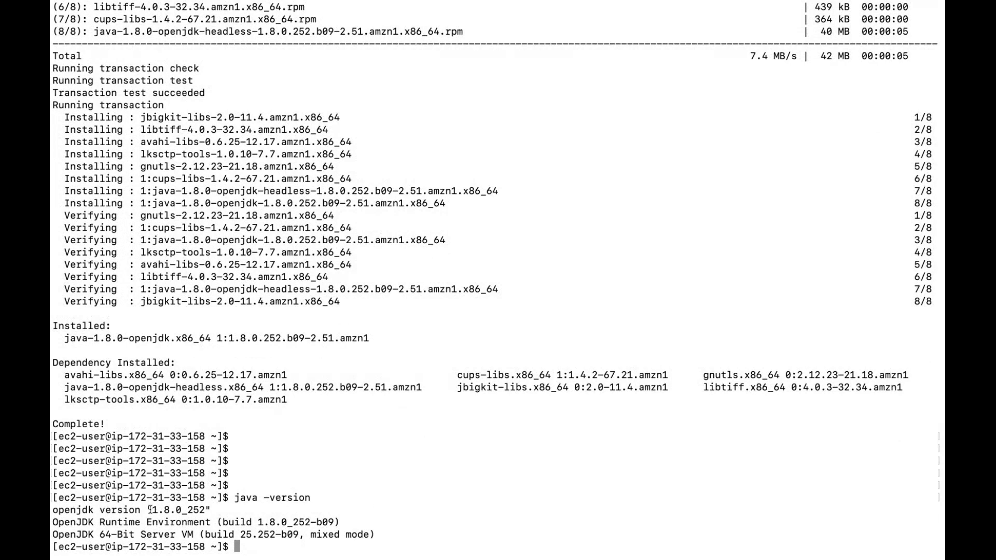
left_click_drag(151, 510, 205, 508)
left_click(249, 511)
- Clear the remote terminal with the clear command and add a few empty prompt lines
type("clear")
key("Return")
key("Return")
key("Return")
key("Return")
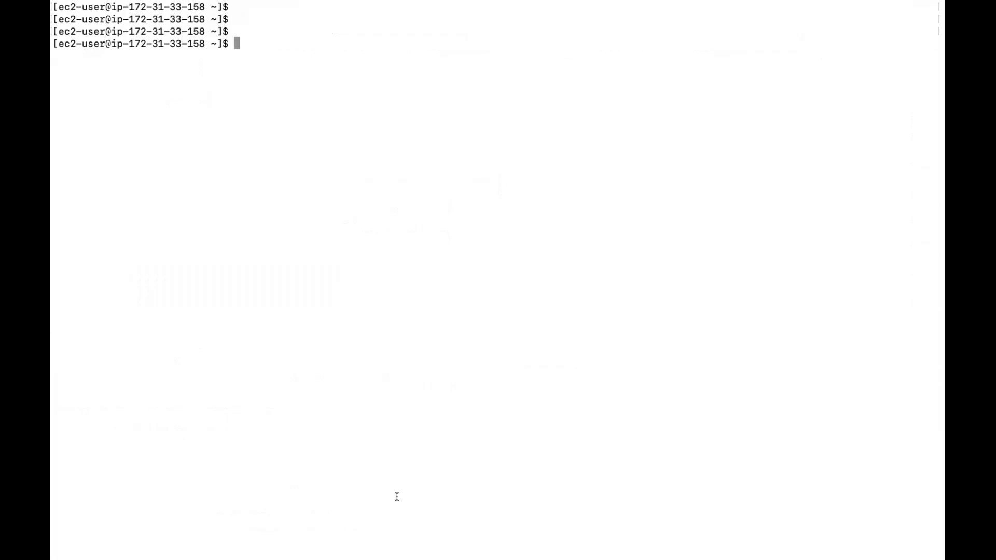
- Check whether Docker is installed on the instance by running docker --version and docker -v
key("Return")
key("Return")
key("Return")
type("docker -")
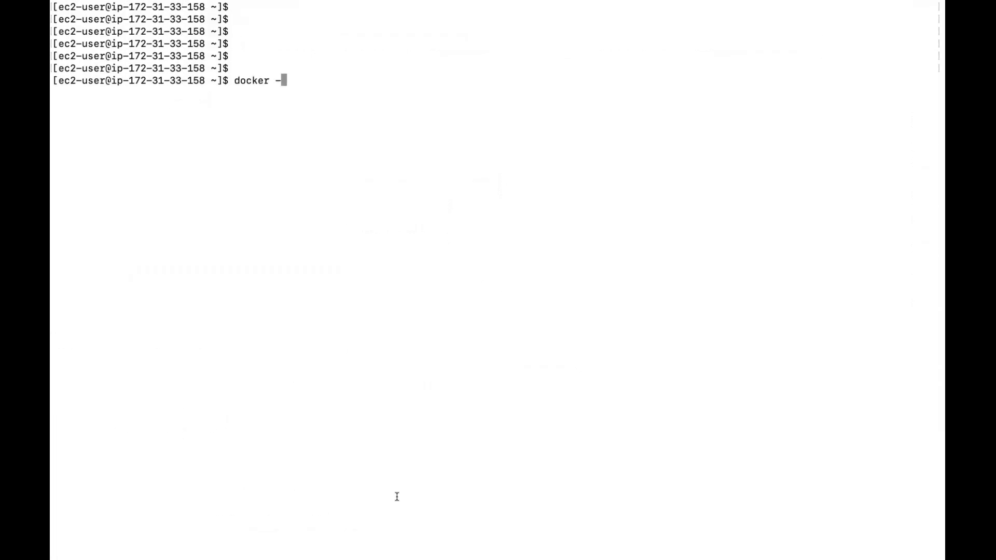
type("-version")
key("Return")
type("docker -v")
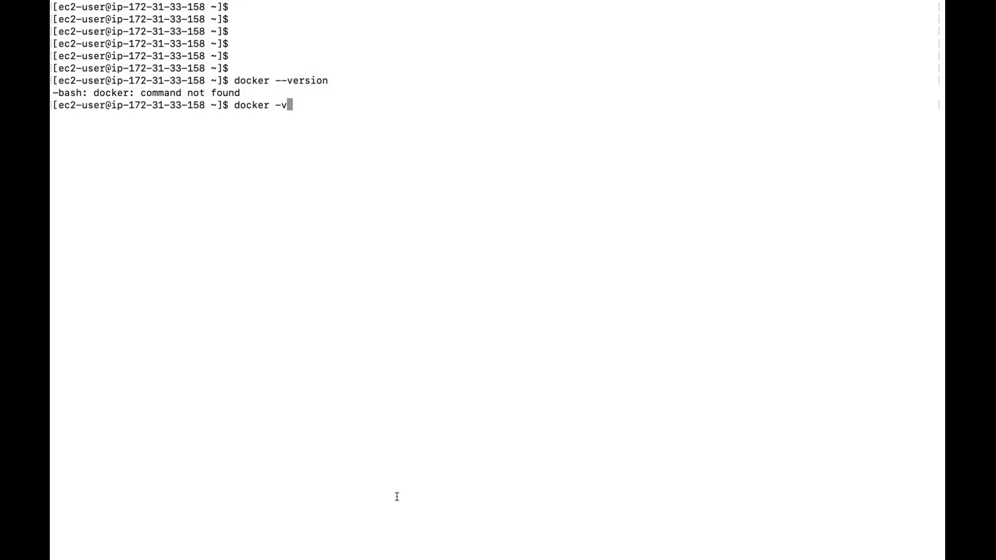
key("Return")
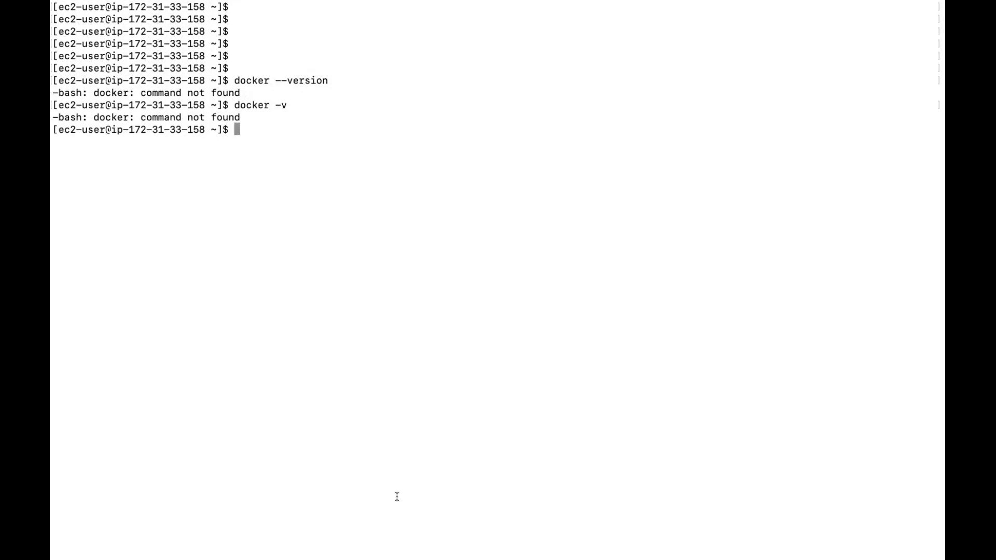
- Bring up the EC2 instance details in the browser, return to the terminal, and end the SSH session with exit
key("ctrl+Right")
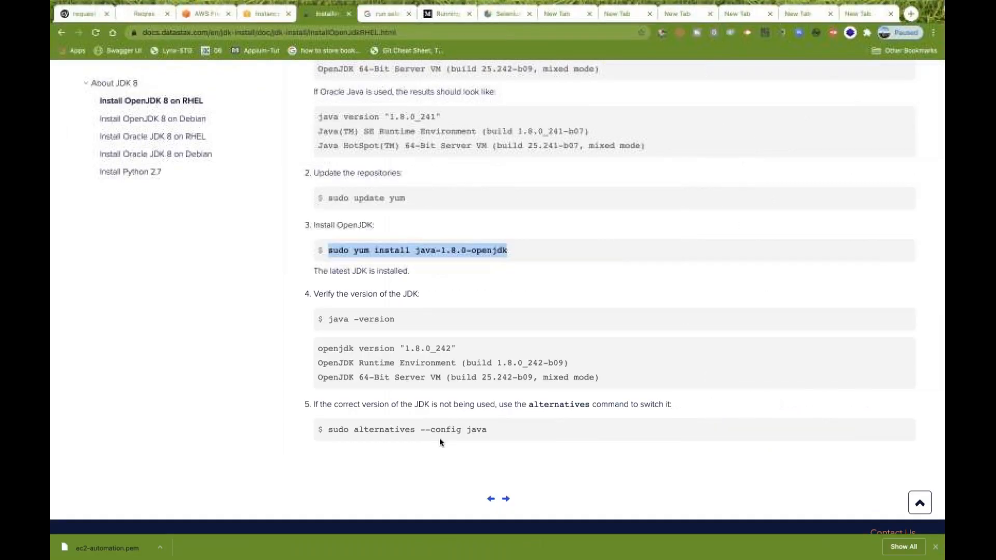
left_click(268, 14)
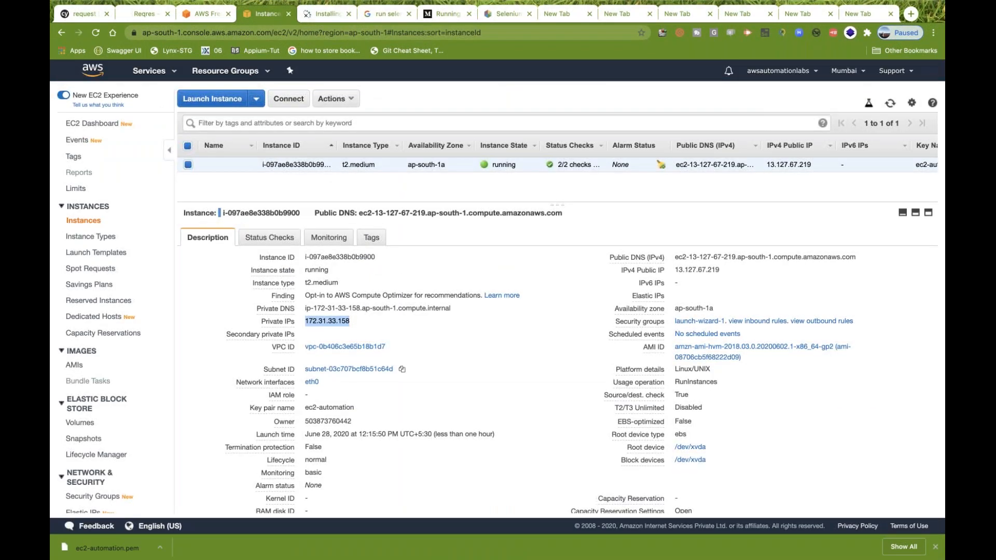
key("ctrl+Left")
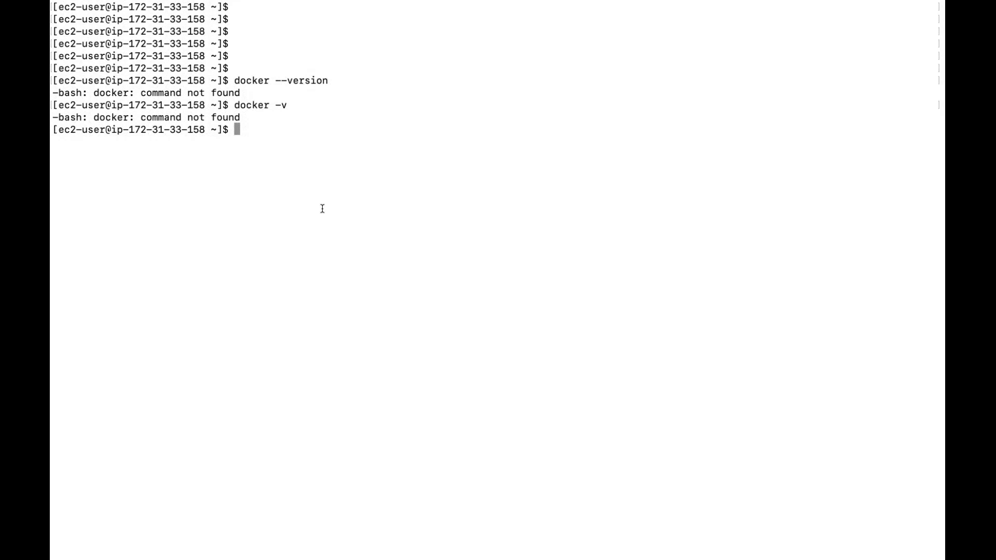
key("ctrl+Right")
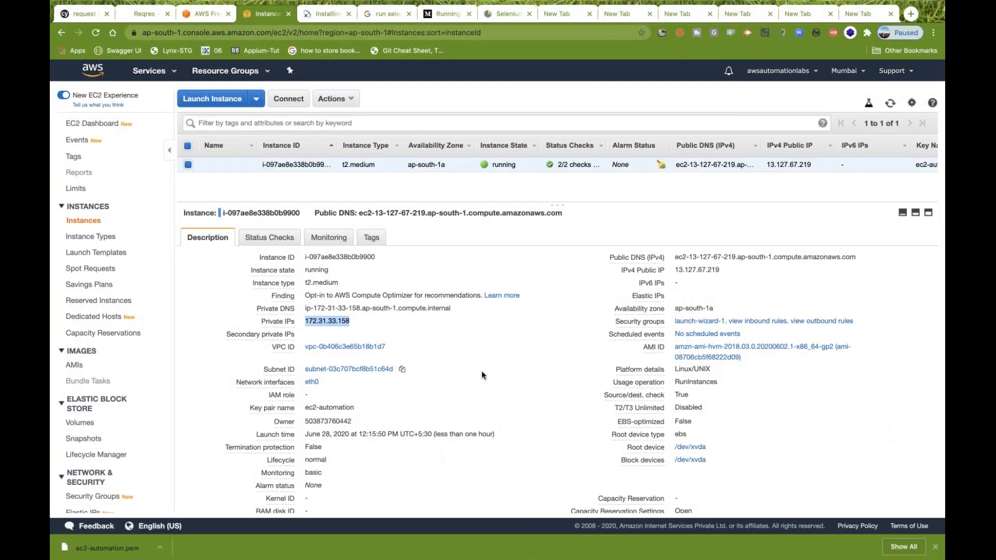
key("ctrl+Left")
type("exit")
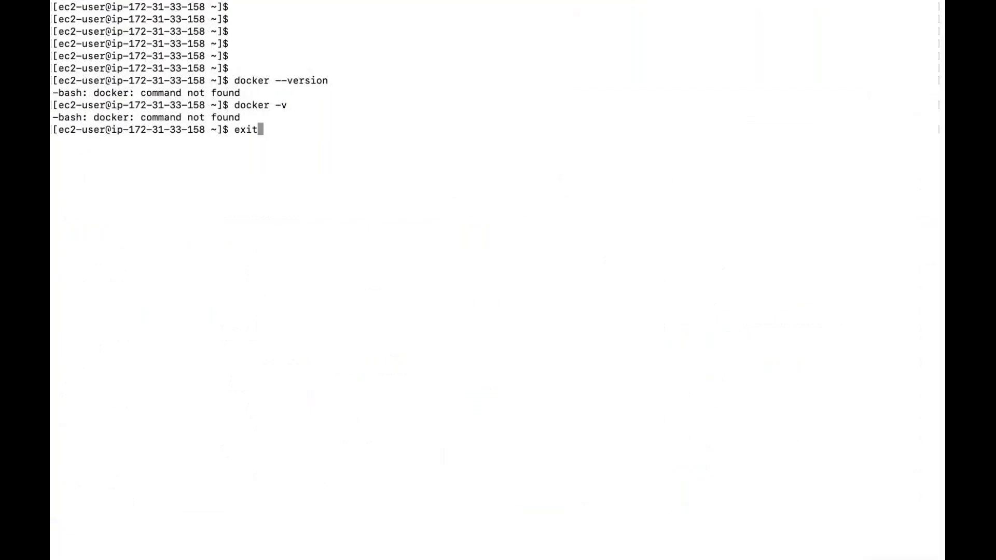
key("Return")
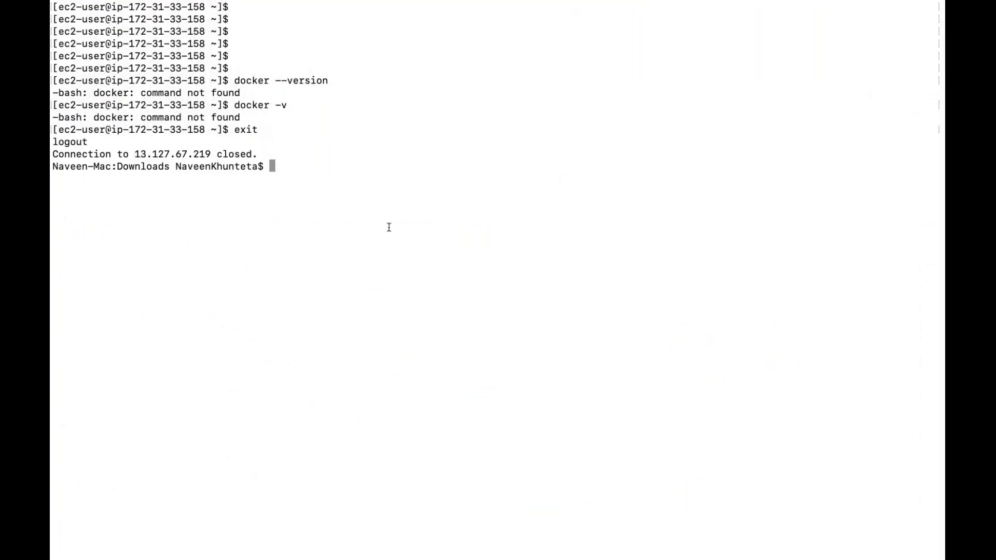
- Highlight the closed-connection line and the parts of the local prompt, including the Downloads folder name
triple_click(177, 154)
double_click(154, 167)
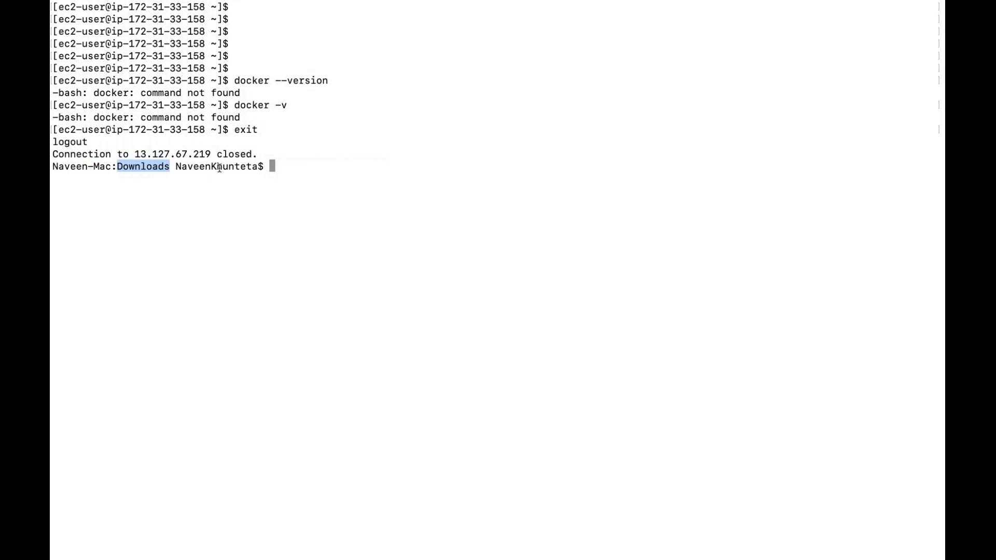
double_click(220, 166)
triple_click(219, 166)
double_click(143, 167)
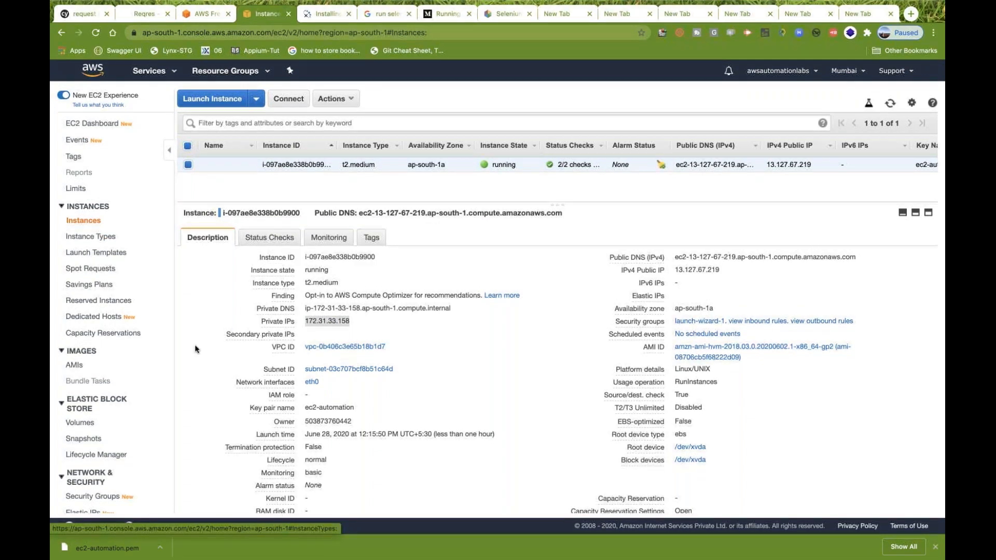
- Examine the actions available for AMIs and the state, settings and image actions available for the running instance
left_click(75, 365)
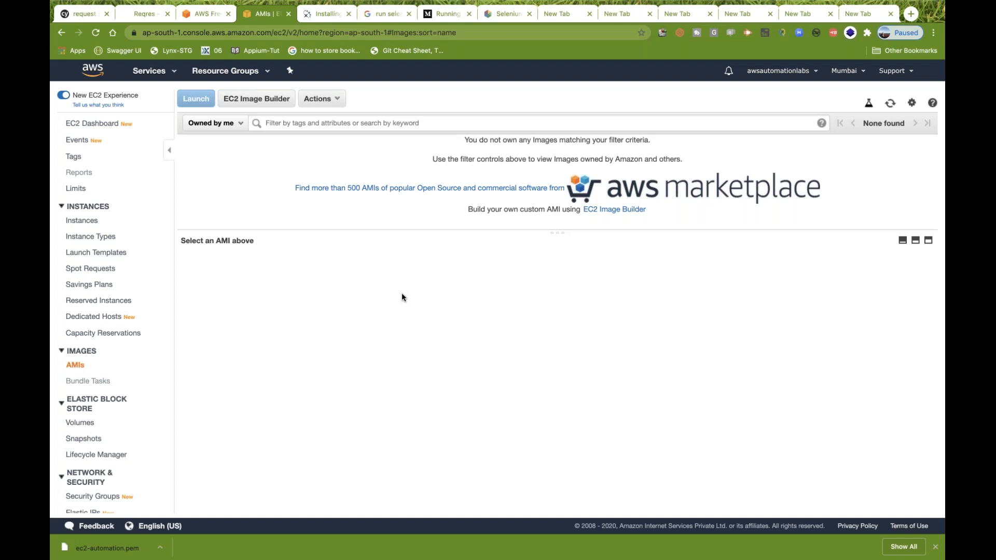
left_click(330, 99)
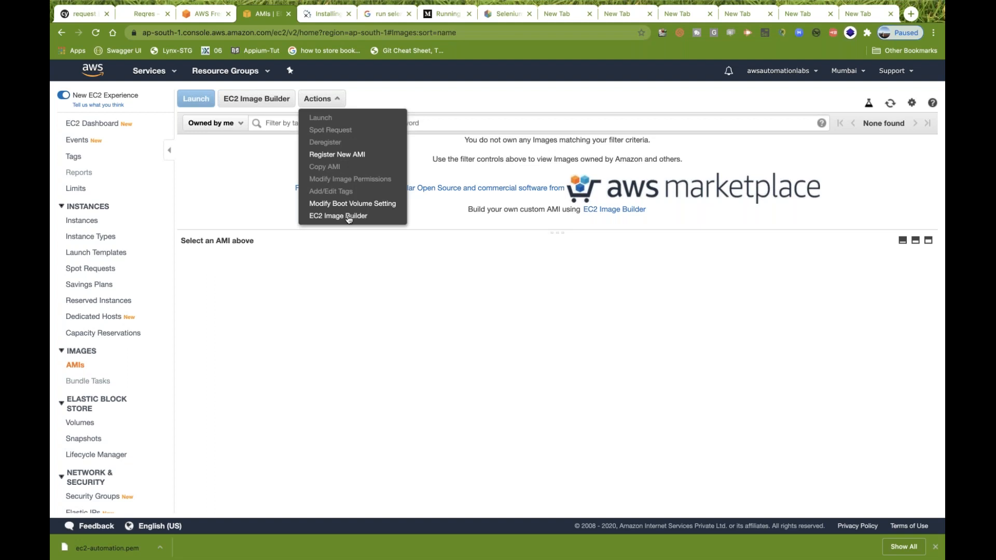
left_click(302, 318)
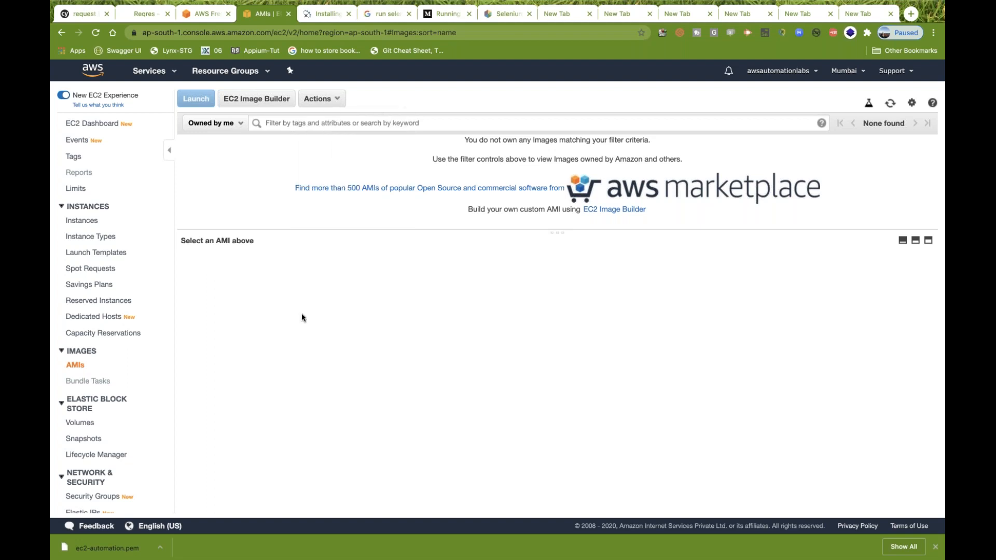
left_click(94, 223)
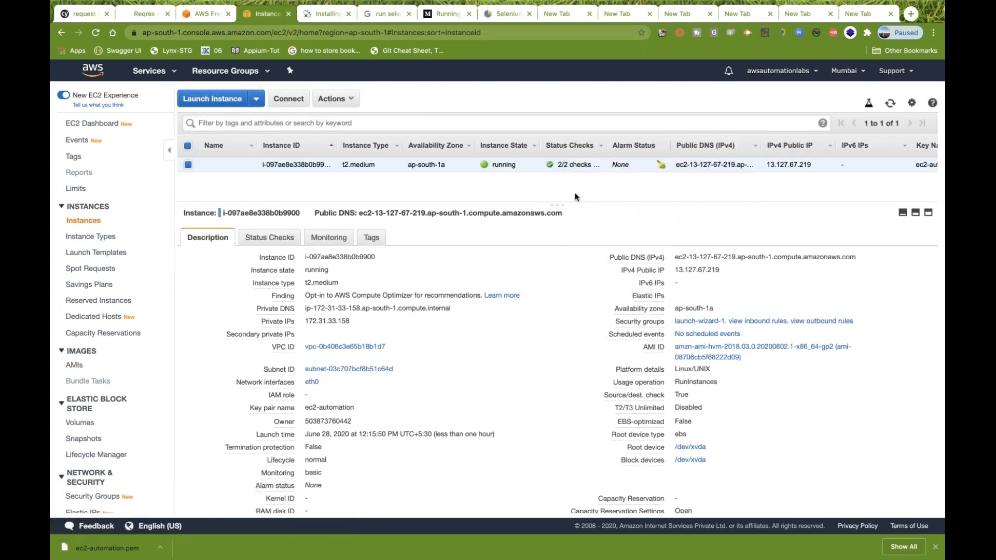
left_click(348, 101)
mouse_move(353, 171)
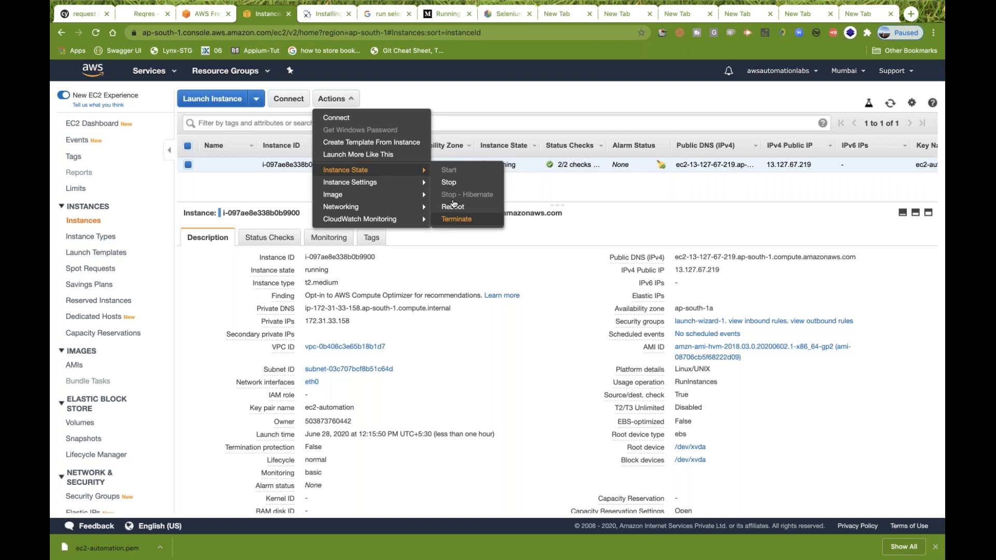
mouse_move(394, 186)
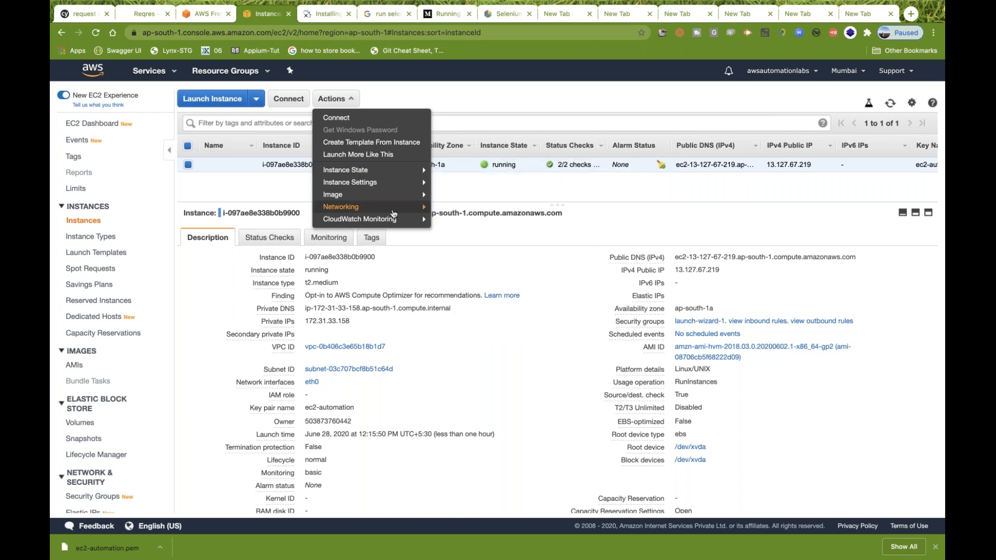
left_click(417, 94)
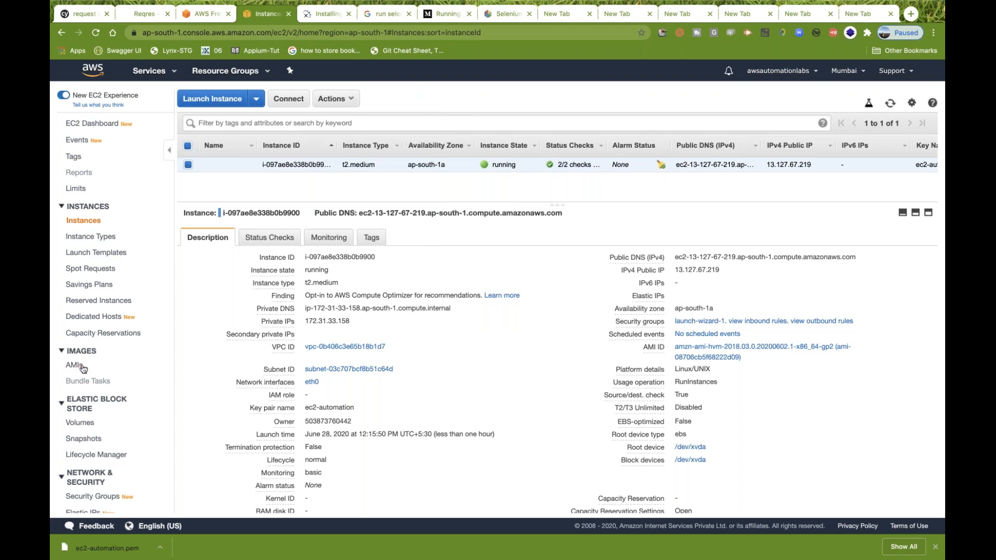
- View the Register New AMI form for the AMIs, dismiss it without registering, and return to the Instances list
left_click(82, 367)
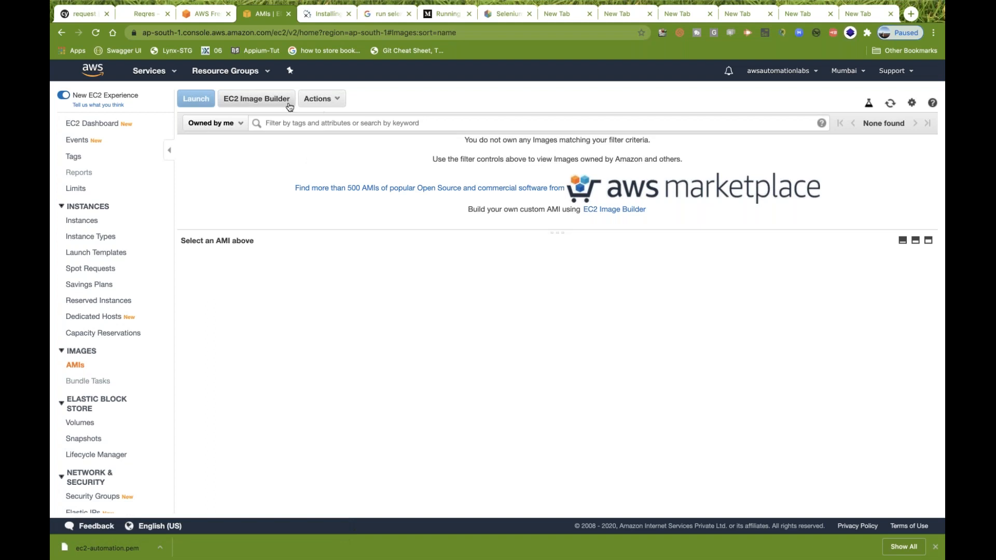
left_click(334, 100)
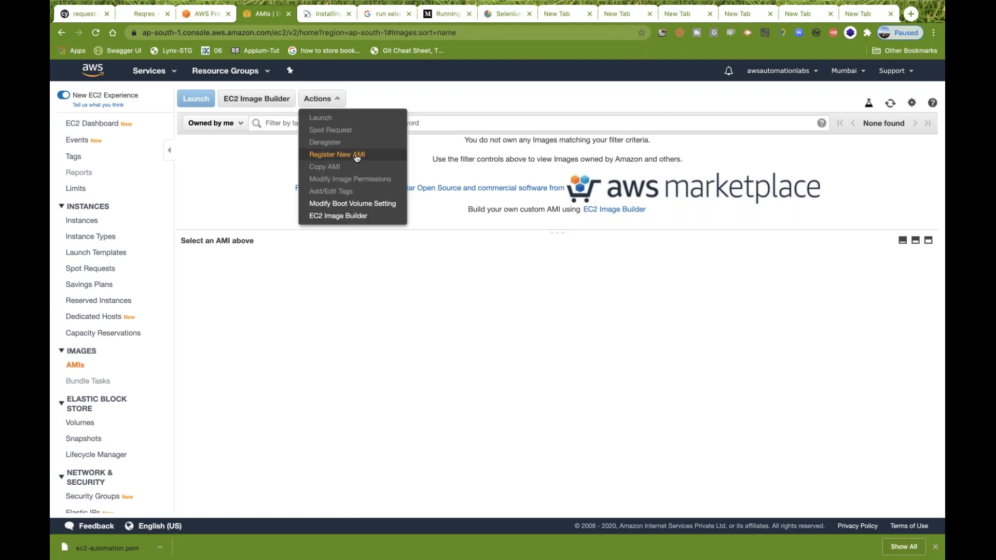
left_click(352, 158)
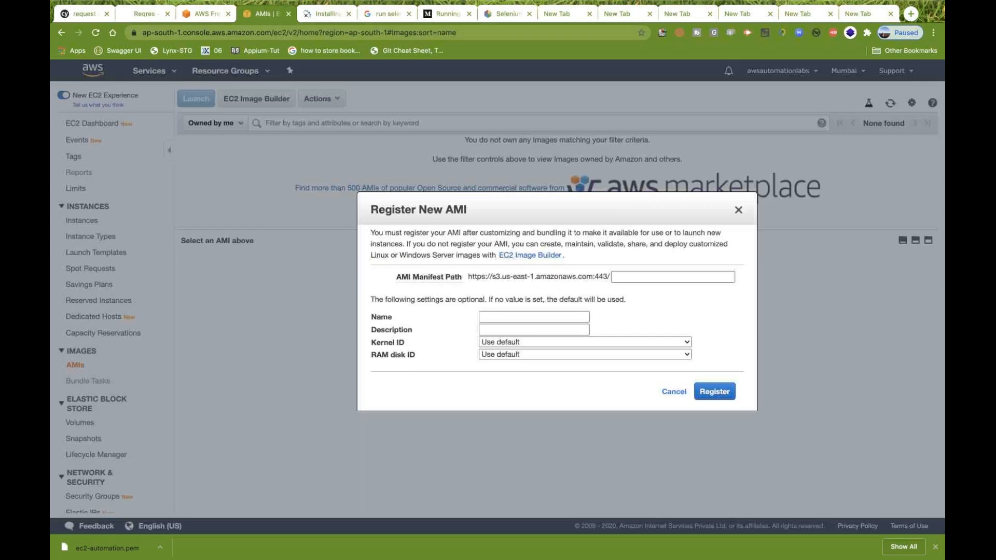
left_click(674, 392)
left_click(329, 99)
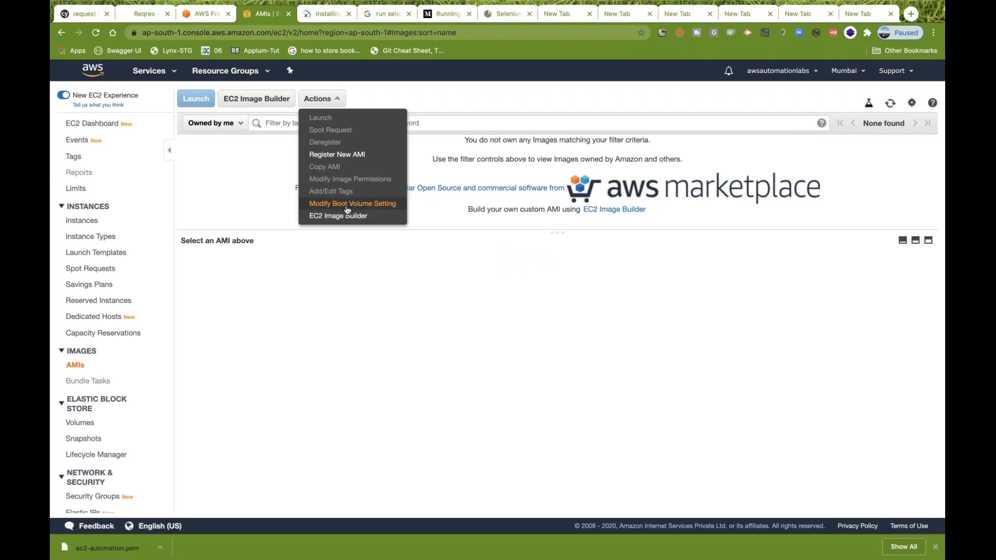
left_click(236, 175)
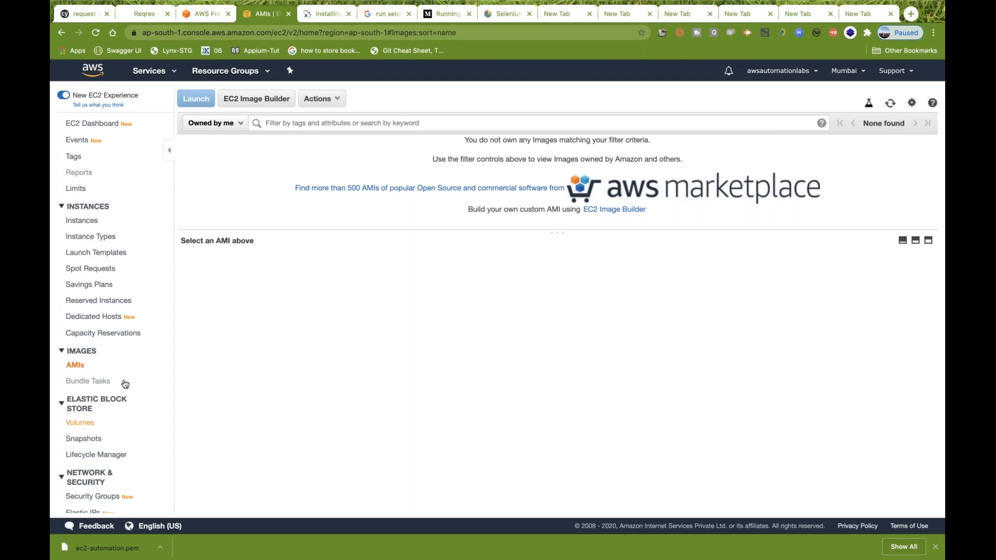
left_click(91, 222)
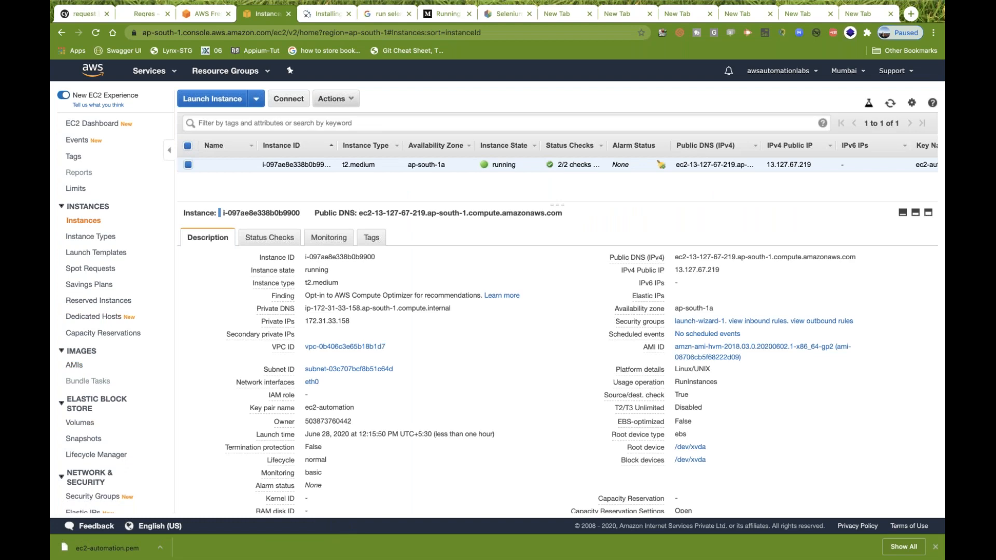
left_click(332, 98)
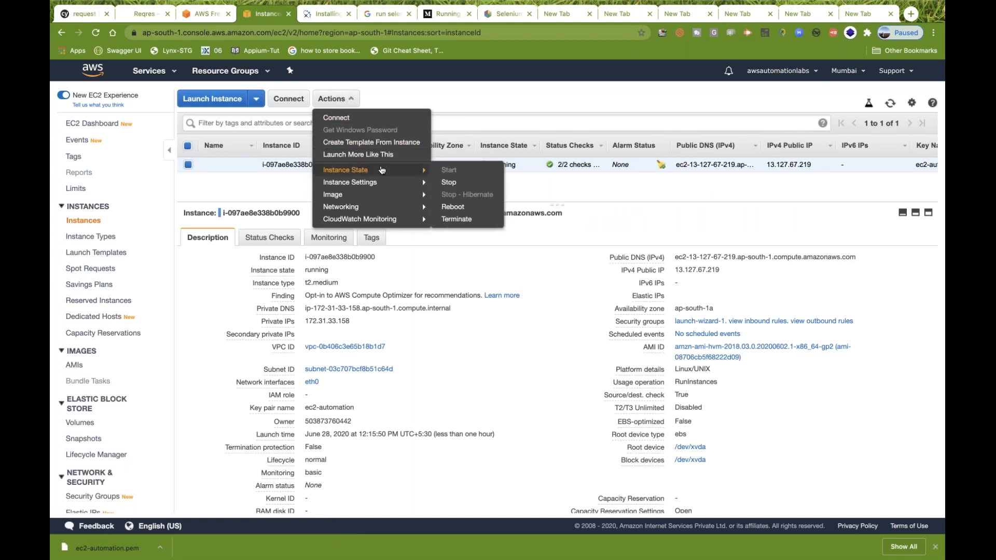
mouse_move(387, 189)
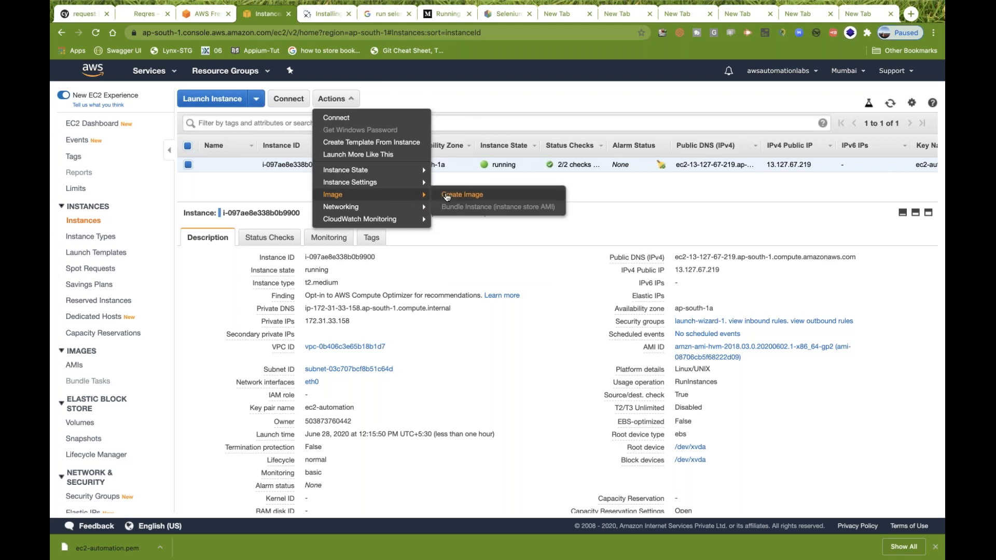
left_click(333, 98)
left_click(334, 99)
left_click(461, 199)
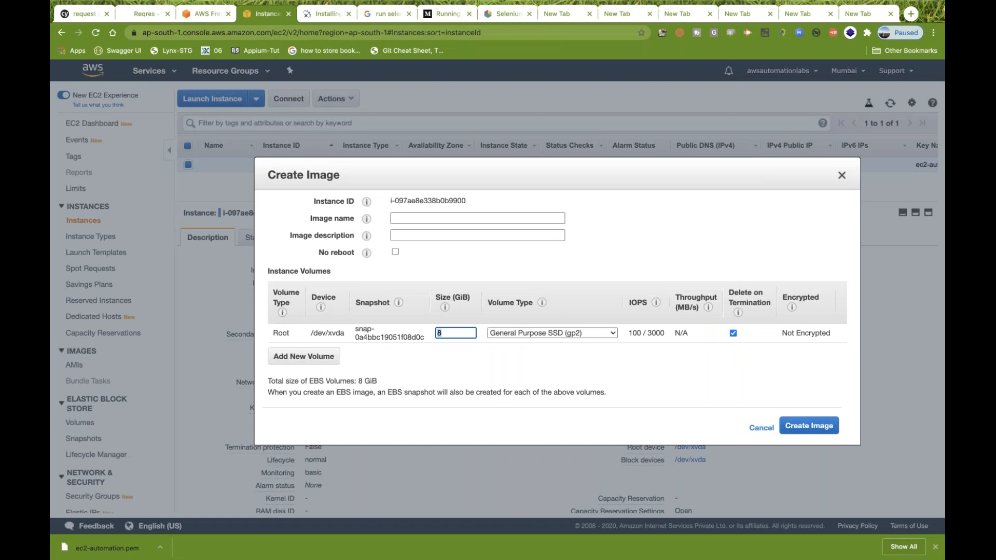
left_click(461, 219)
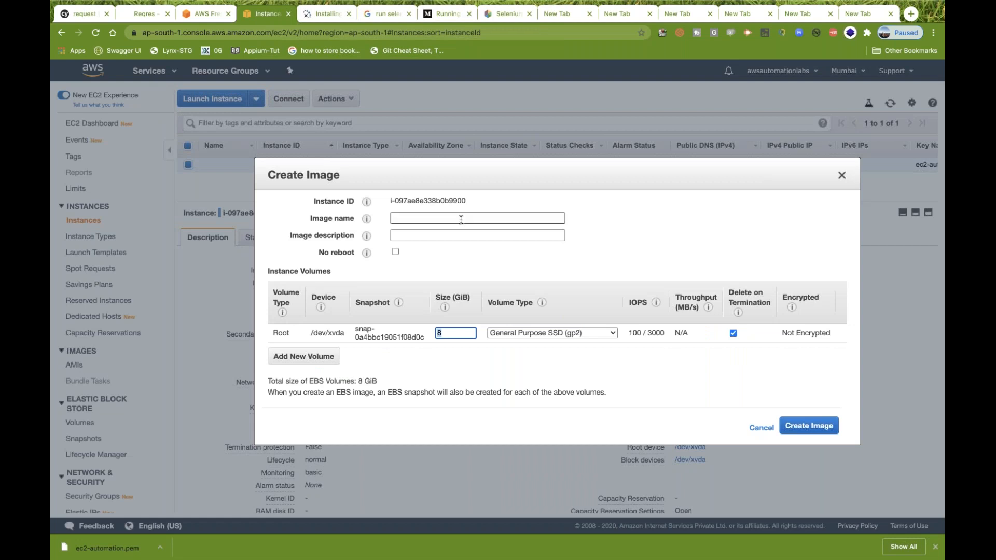
left_click(646, 232)
left_click(487, 217)
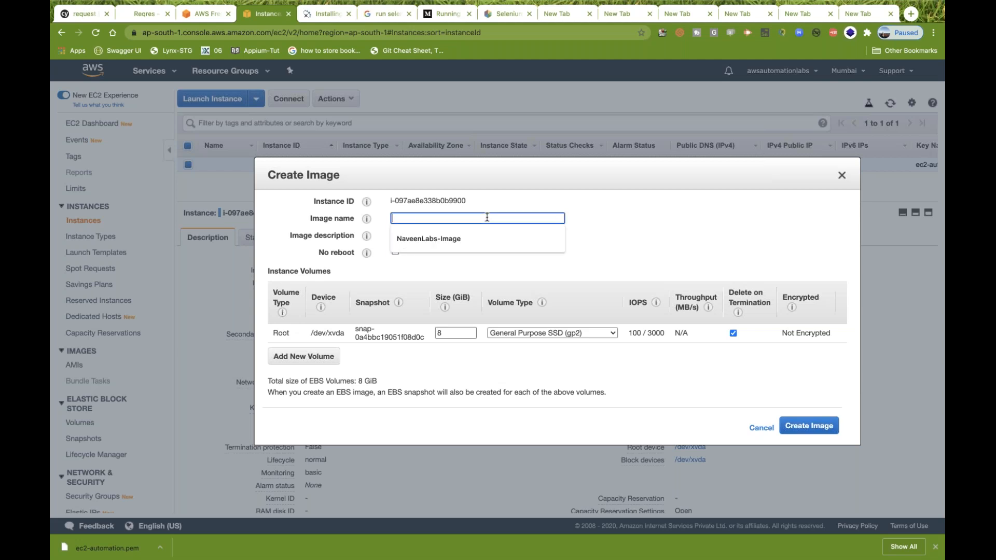
left_click(468, 238)
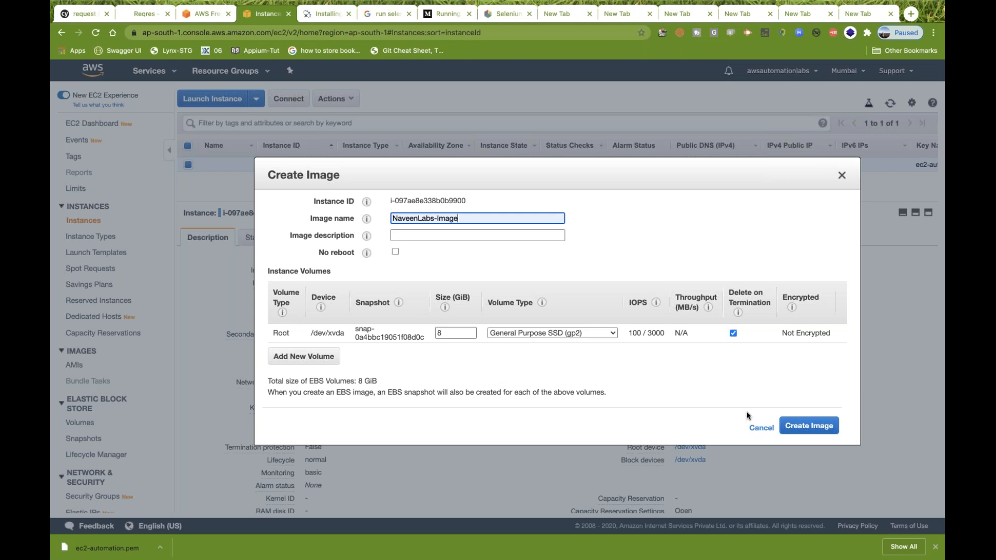
left_click(753, 427)
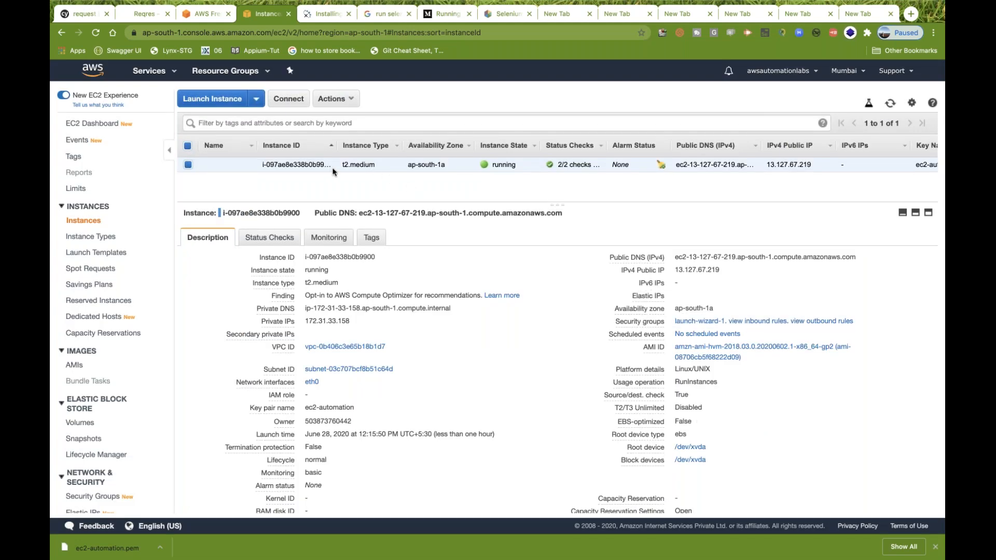
- Create an image named NaveenLabs-Image from the running t2.medium instance, leaving the description blank, and dismiss the request notice
left_click(186, 166)
left_click(188, 166)
left_click(332, 99)
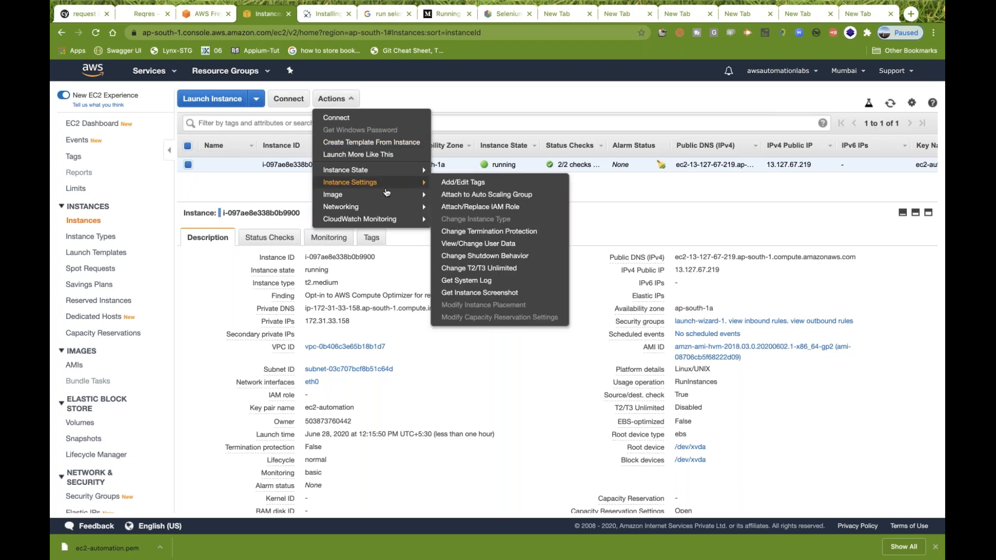
mouse_move(387, 202)
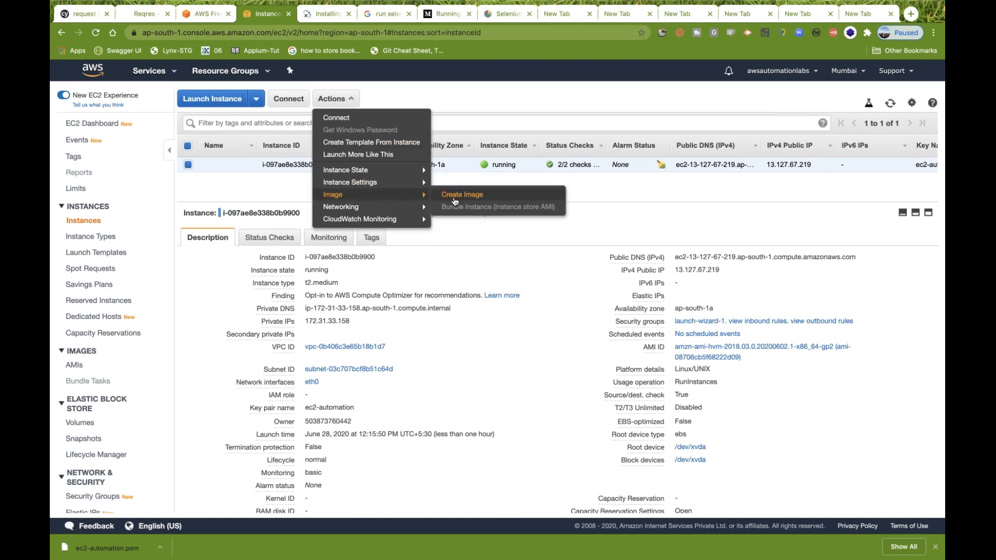
left_click(455, 201)
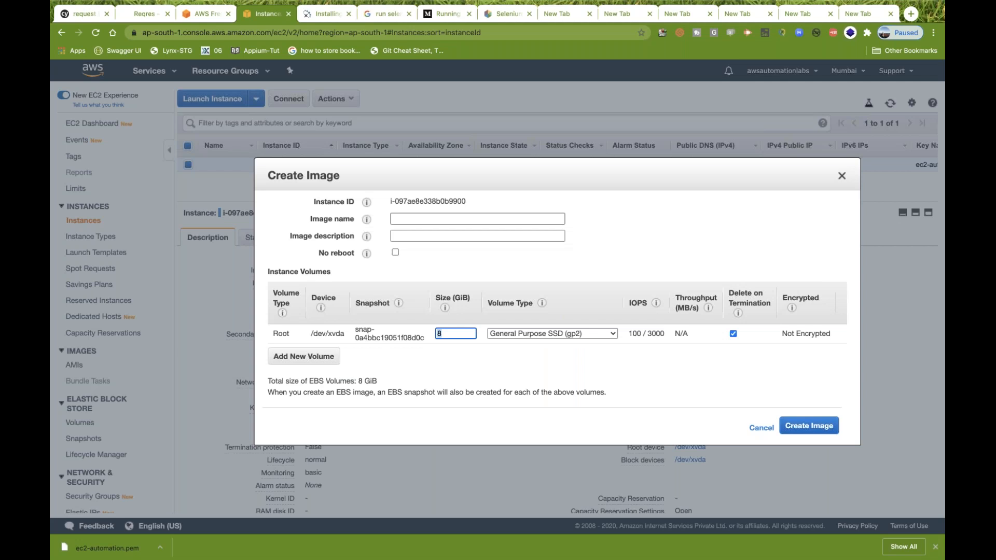
left_click(437, 218)
left_click(437, 242)
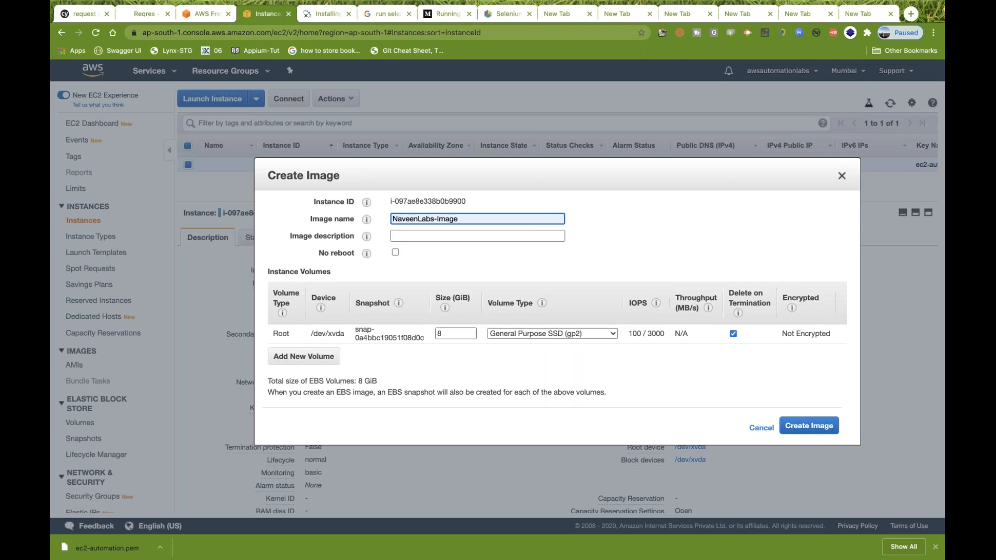
left_click(430, 237)
left_click(640, 247)
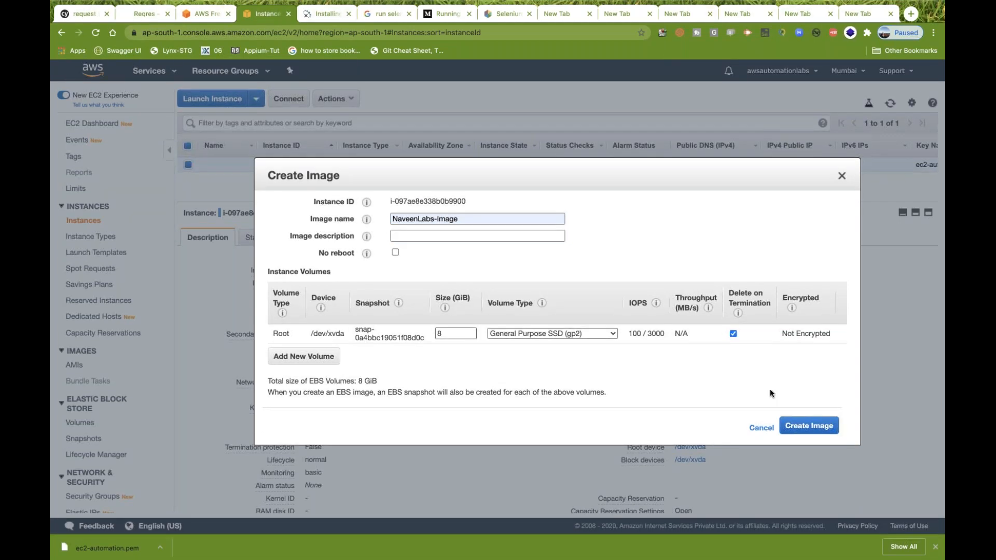
left_click(798, 427)
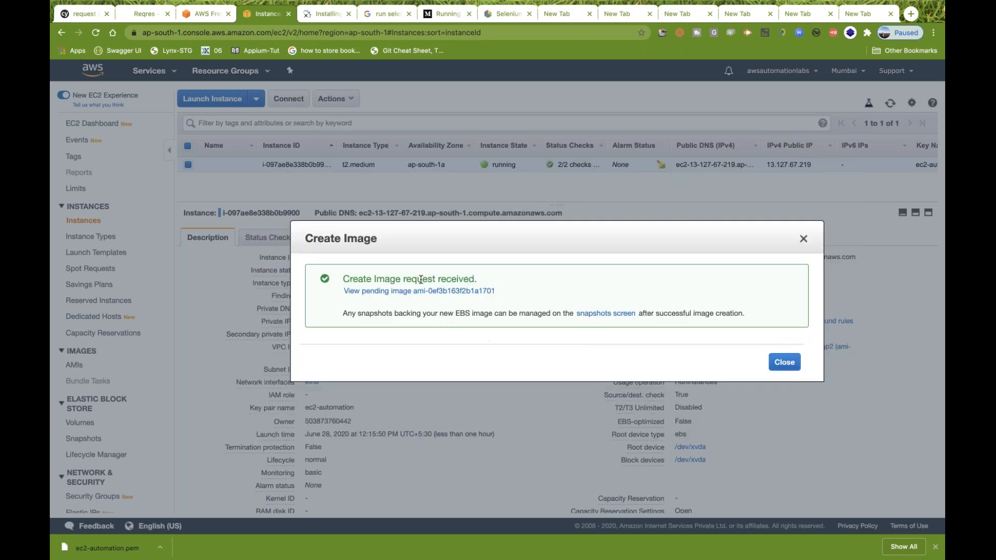
left_click(784, 363)
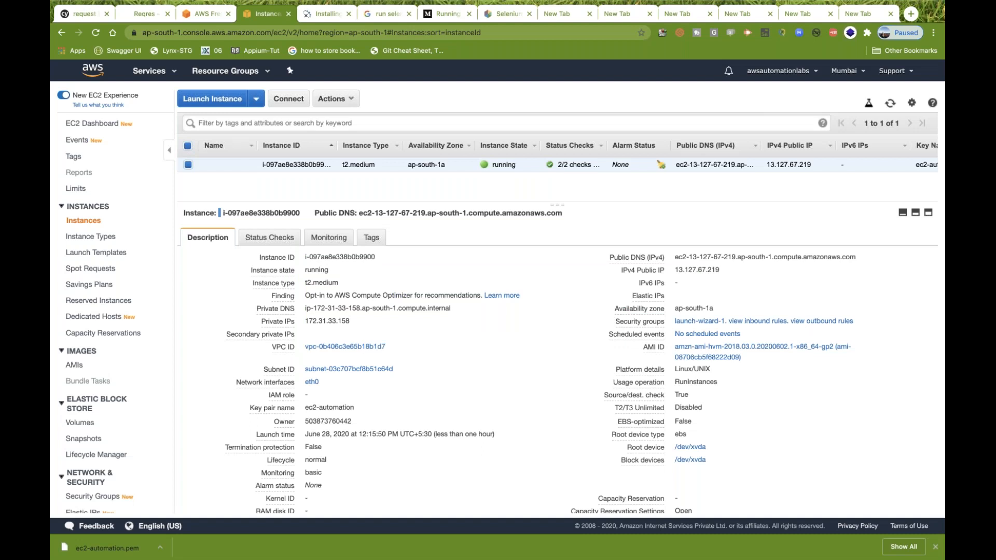
- Examine the new image in the AMIs list, the EBS volume and the snapshot, and return to the AMIs list
left_click(85, 366)
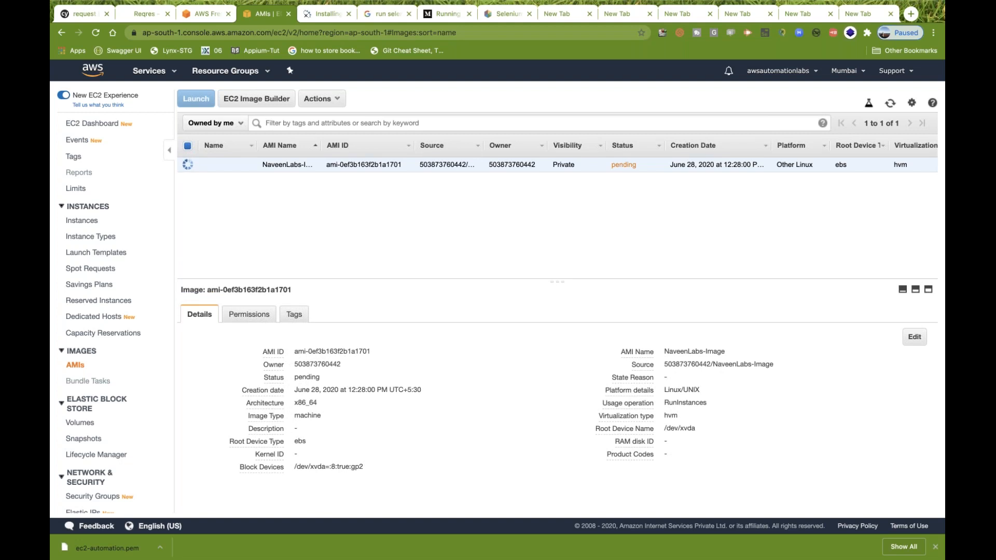
left_click(91, 424)
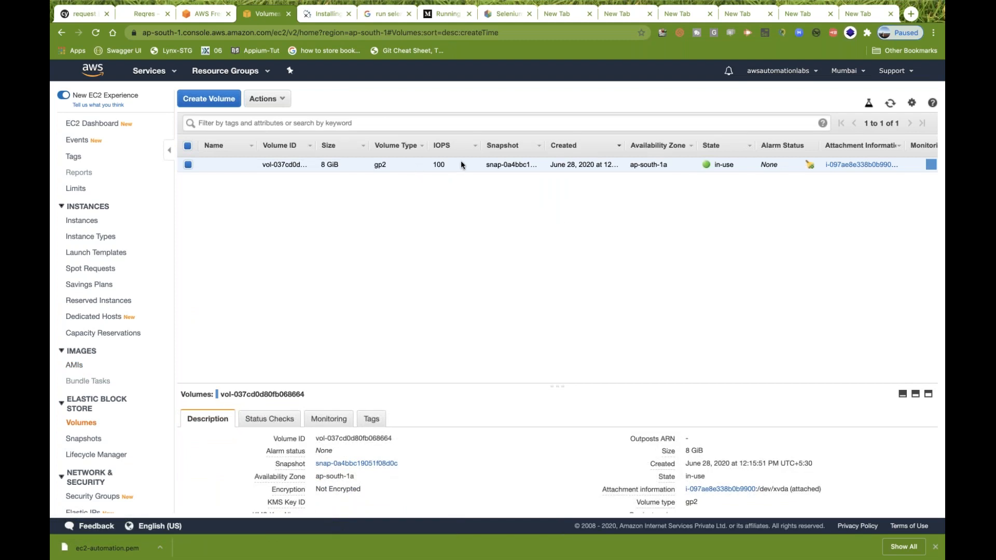
scroll(461, 164, "right", 5)
scroll(461, 165, "left", 5)
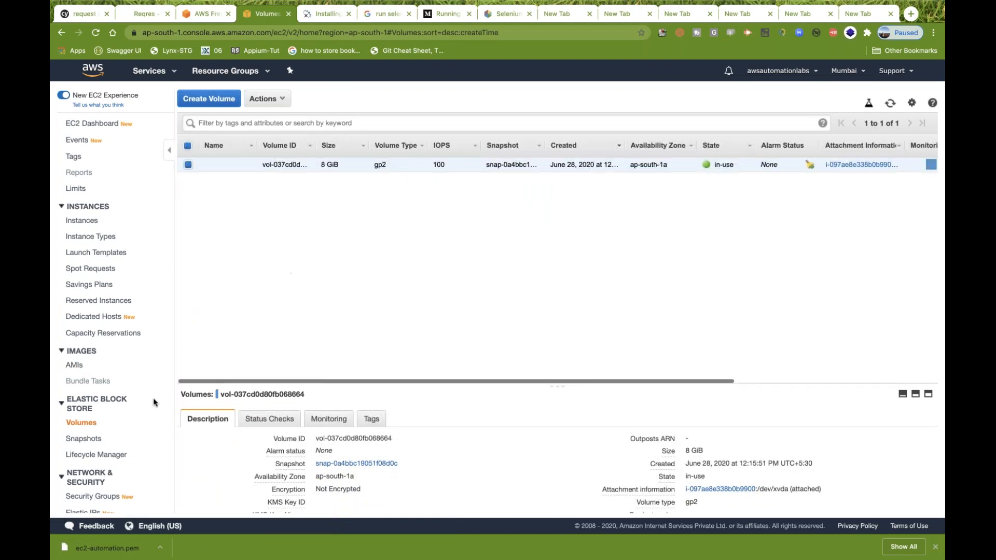
left_click(84, 439)
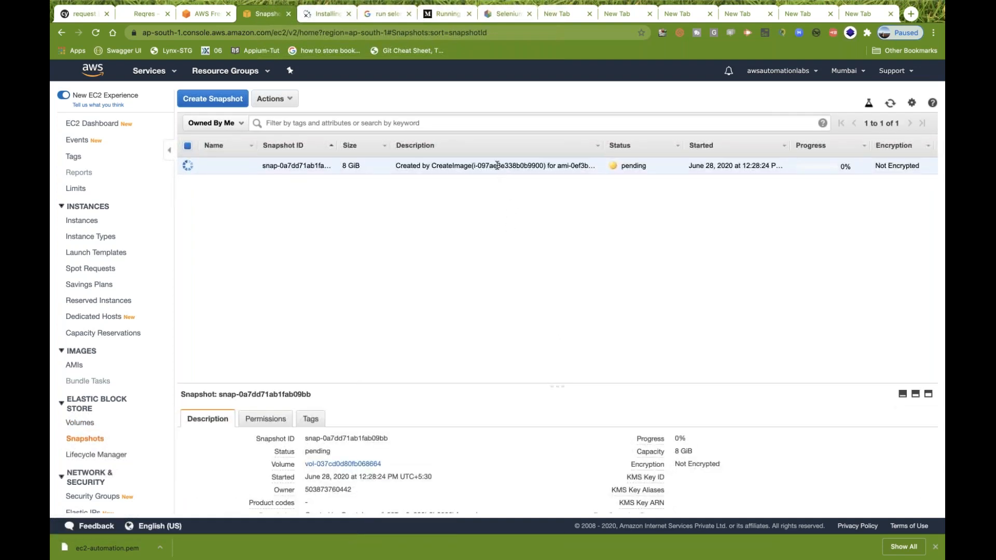
scroll(503, 168, "right", 3)
scroll(503, 167, "left", 3)
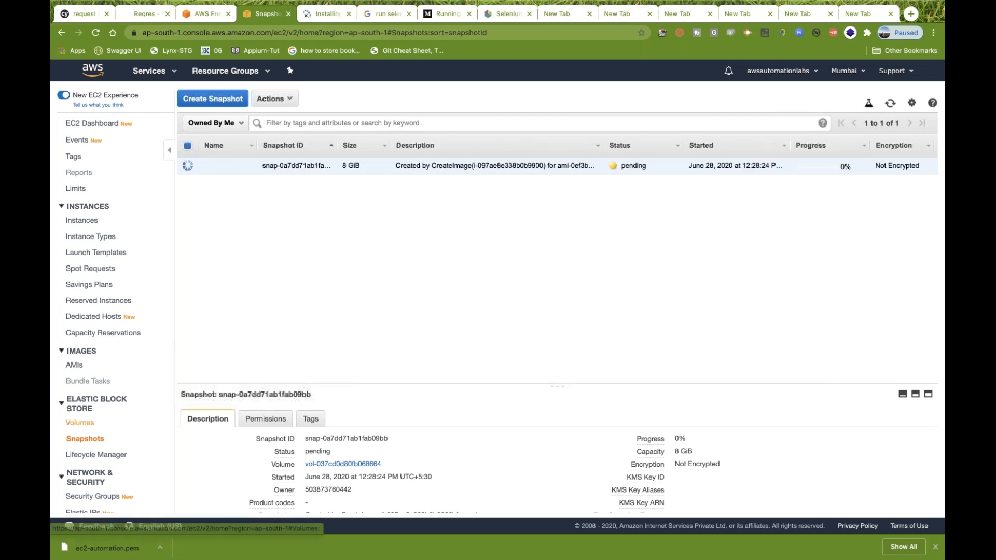
left_click(74, 365)
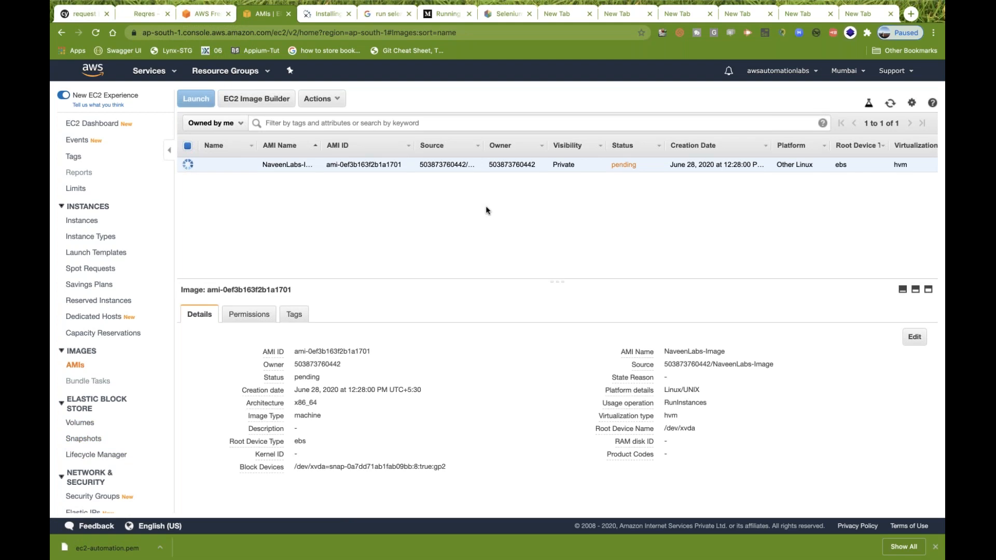
- Review the actions available for the running instance, check the AMIs list, and return to the Instances list
left_click(81, 222)
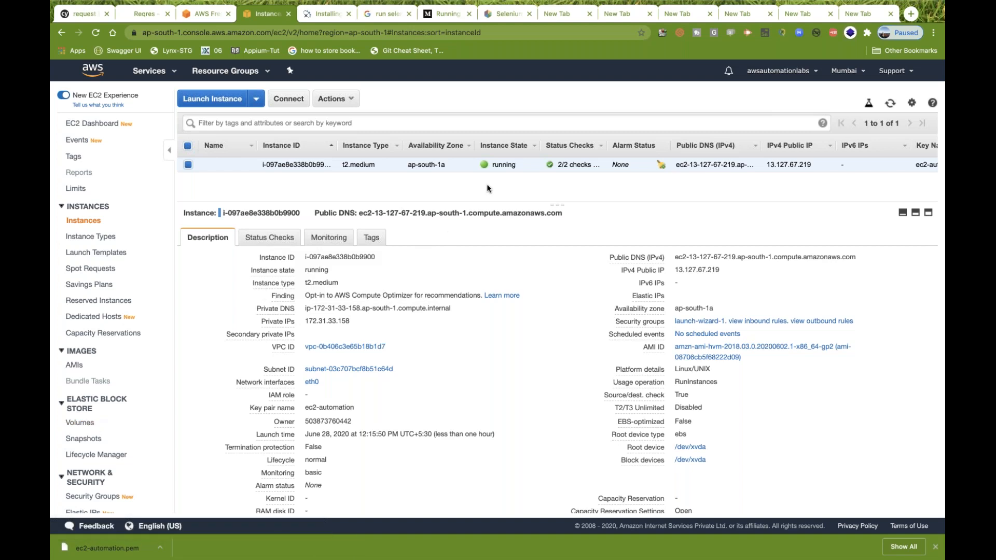
left_click(343, 99)
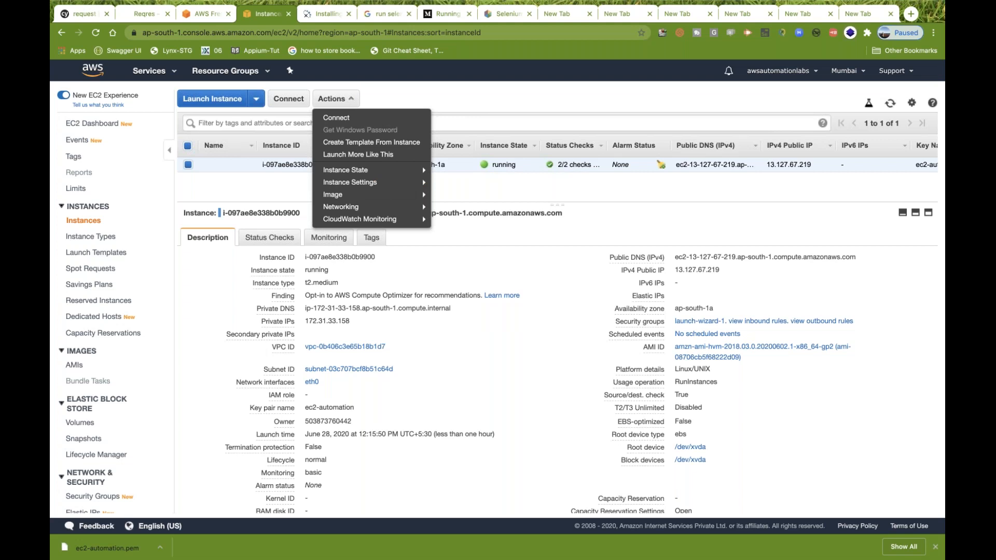
left_click(467, 185)
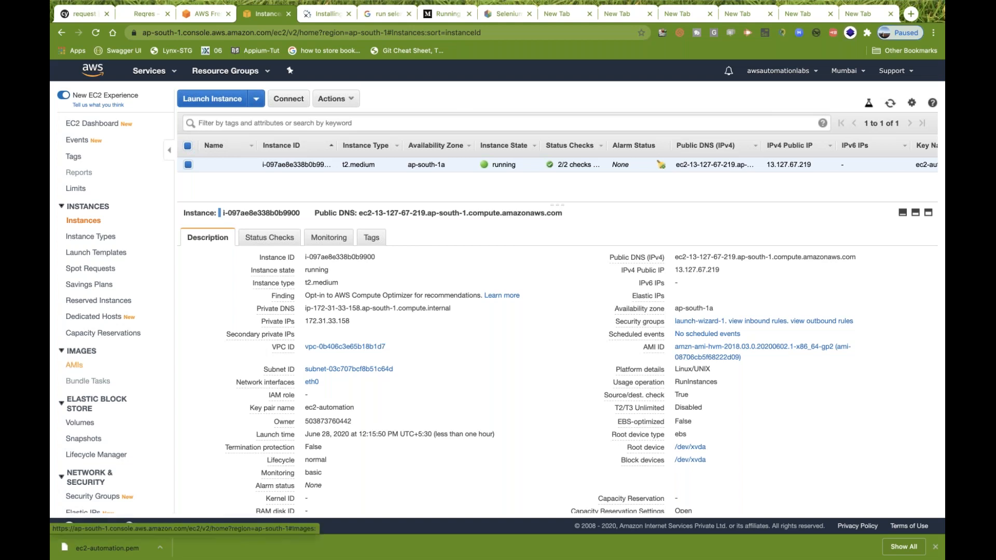
left_click(76, 364)
left_click(82, 219)
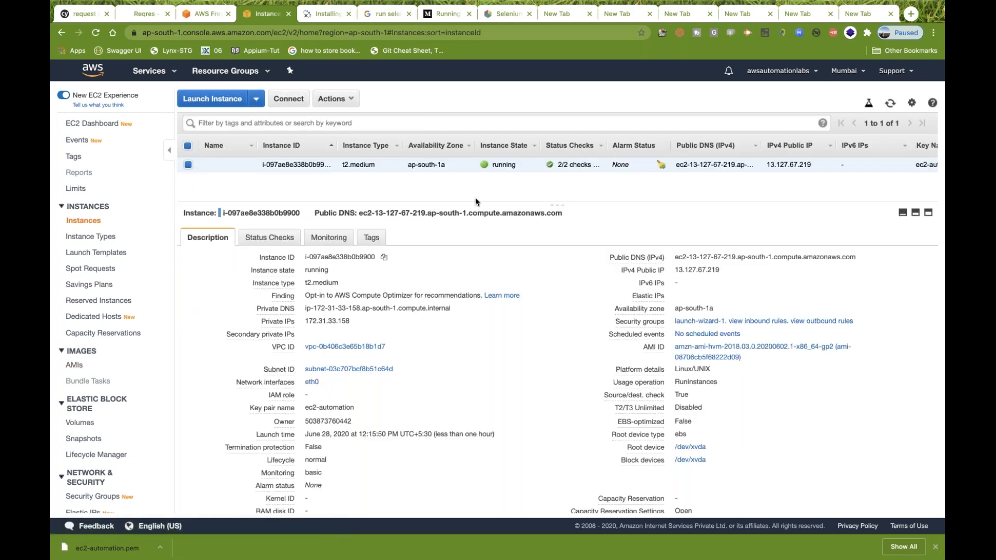
- Terminate the running t2.medium instance and confirm the termination
right_click(444, 166)
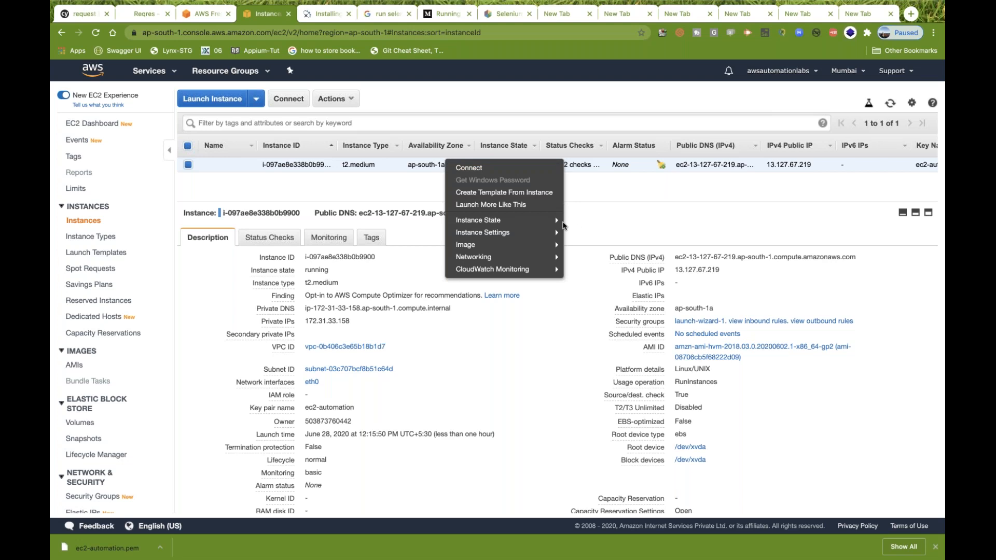
mouse_move(554, 248)
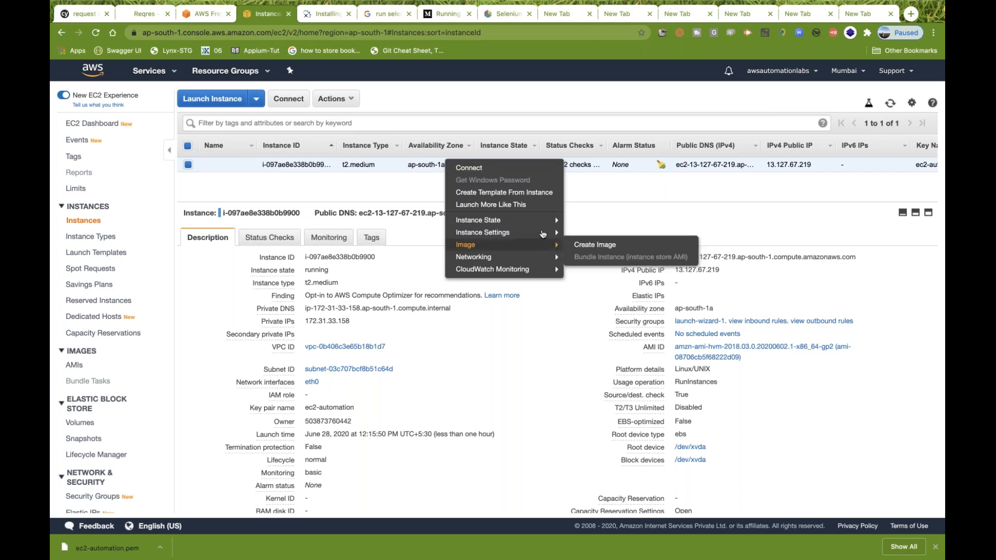
mouse_move(536, 224)
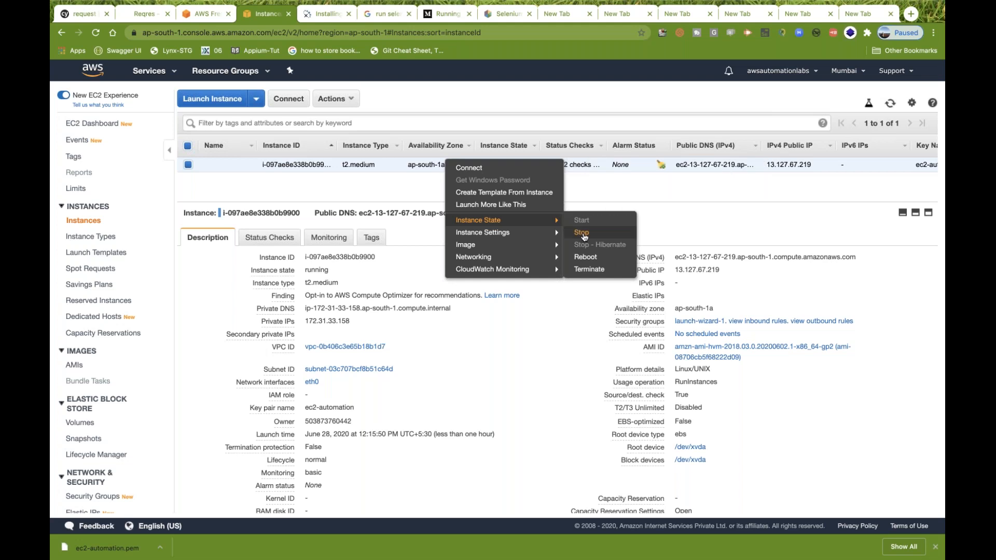
left_click(592, 270)
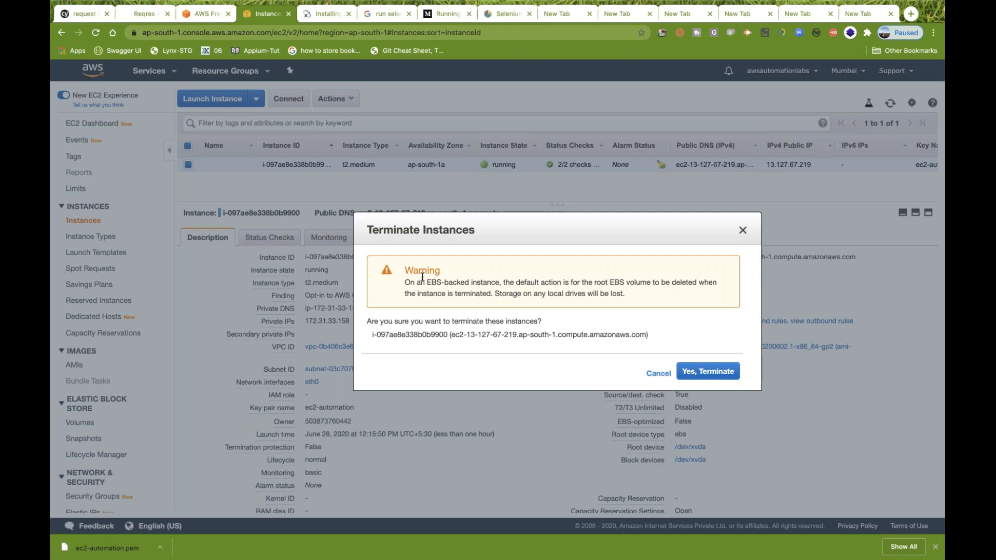
left_click(710, 375)
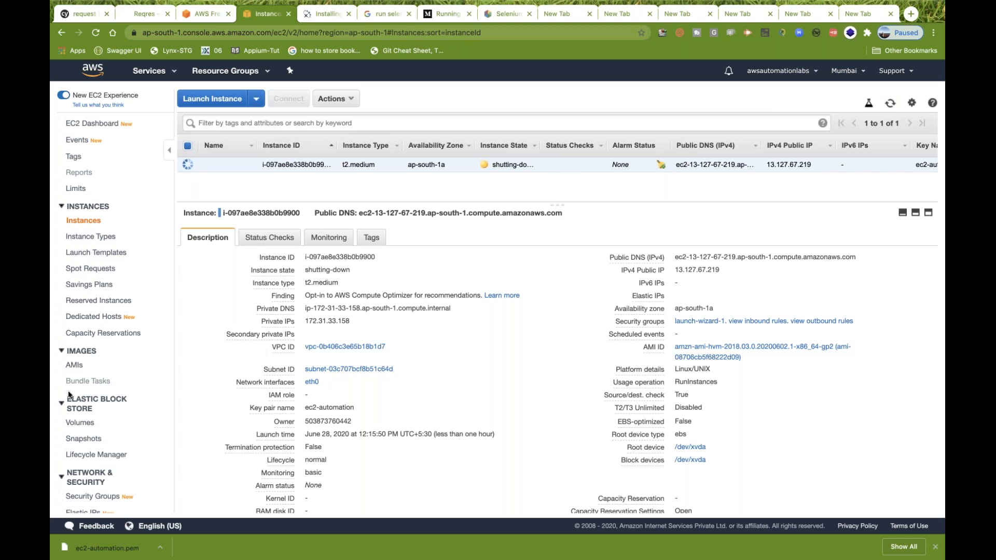
- Check the status and remaining columns of NaveenLabs-Image in the AMIs list
left_click(75, 369)
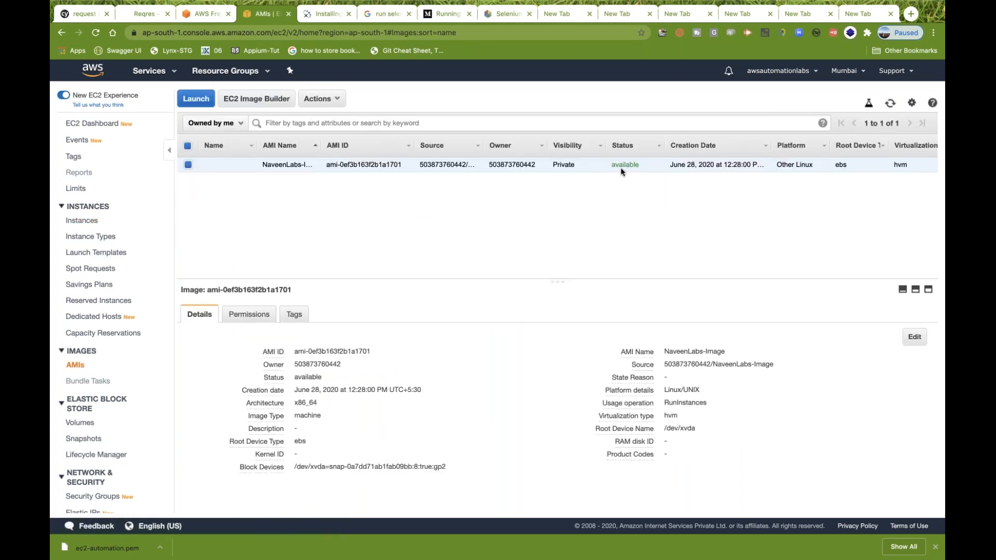
double_click(622, 166)
left_click(569, 214)
scroll(563, 172, "right", 2)
scroll(563, 172, "left", 2)
key("super+Tab")
key("Up")
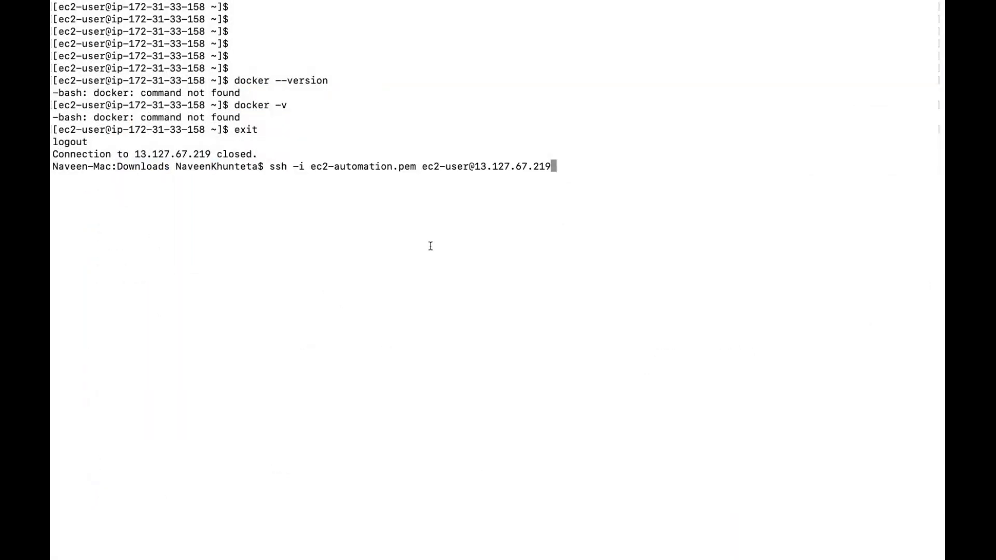
key("Return")
key("ctrl+Right")
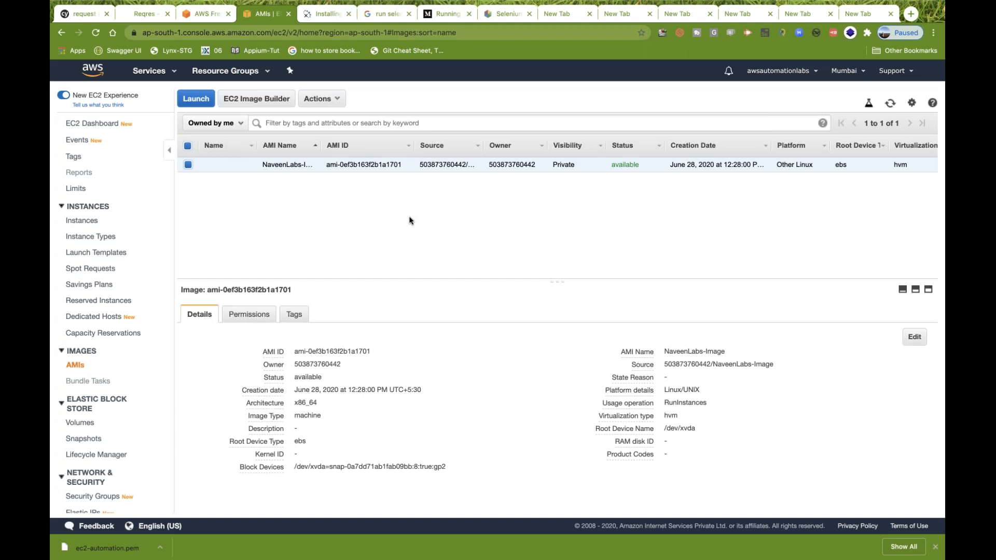
- Check the EBS volumes left in the region after the termination, and view the AMIs list again
left_click(80, 423)
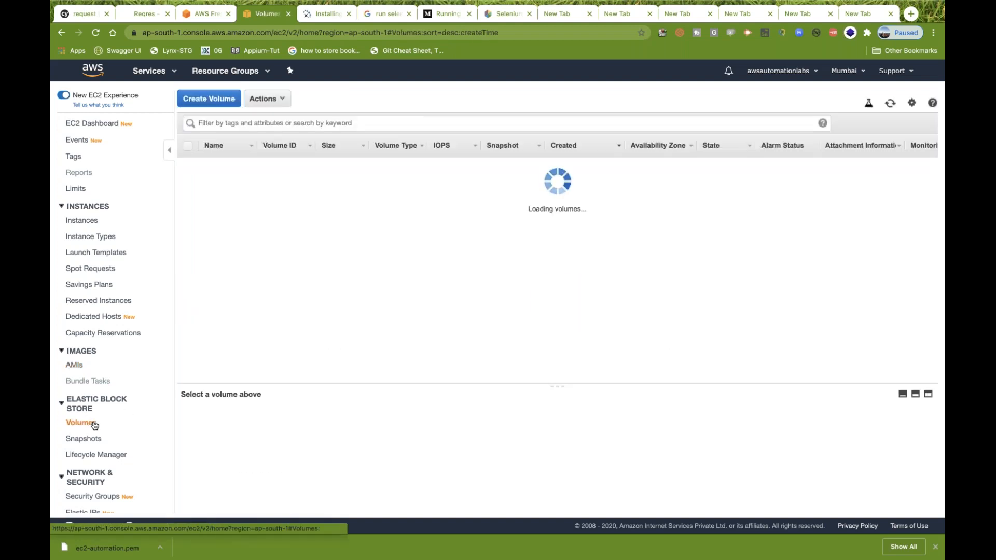
left_click(85, 438)
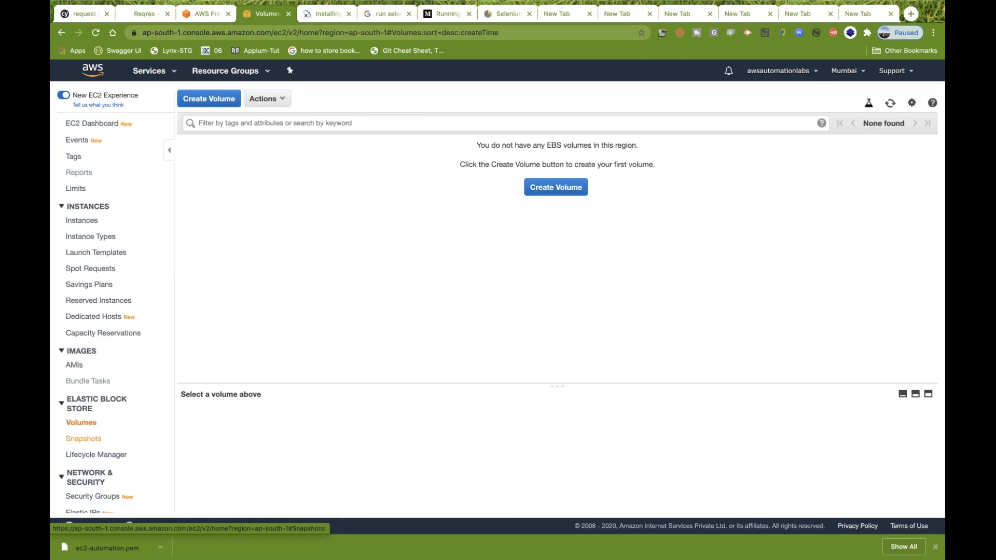
left_click(89, 423)
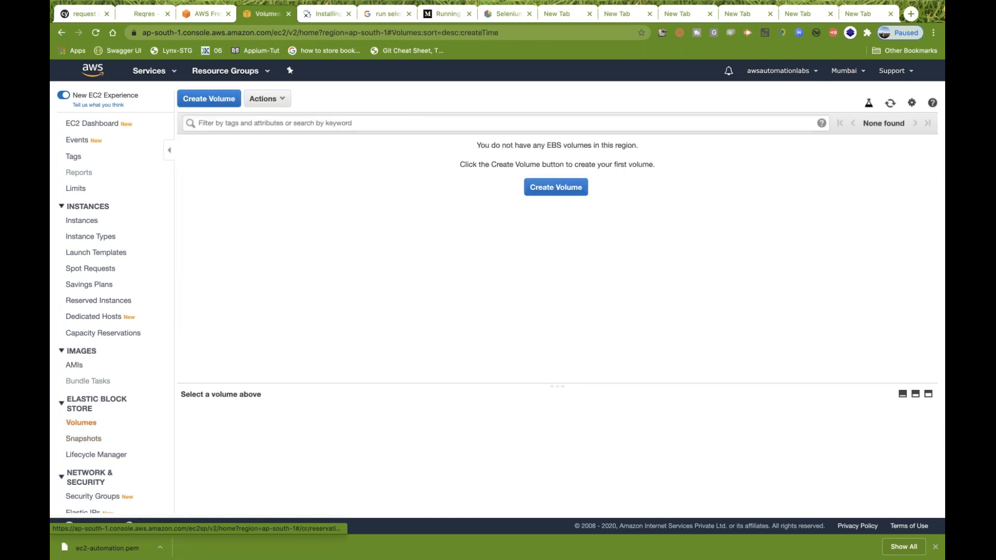
left_click(78, 366)
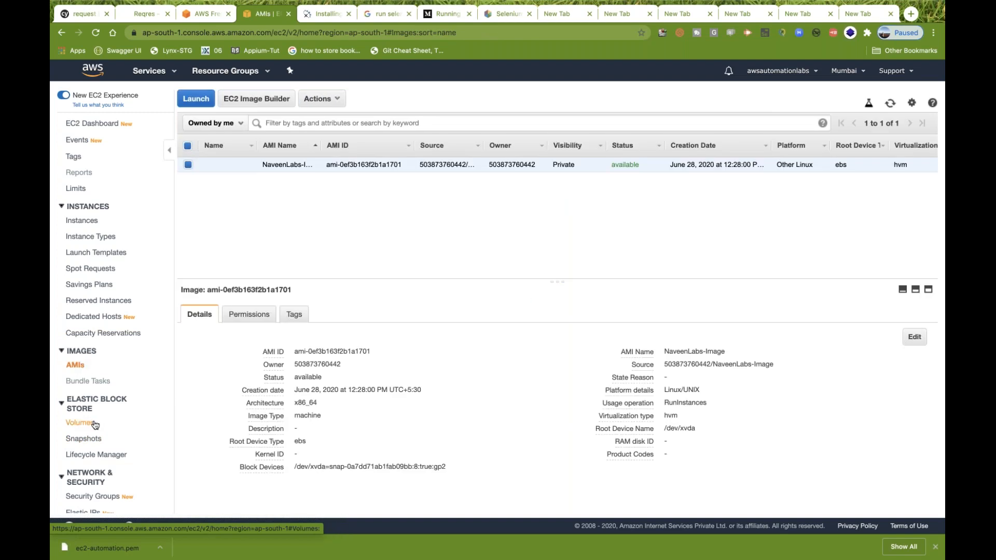
- Inspect which Instance State actions the terminated instance offers in the Instances list, and dismiss them without choosing any
left_click(82, 220)
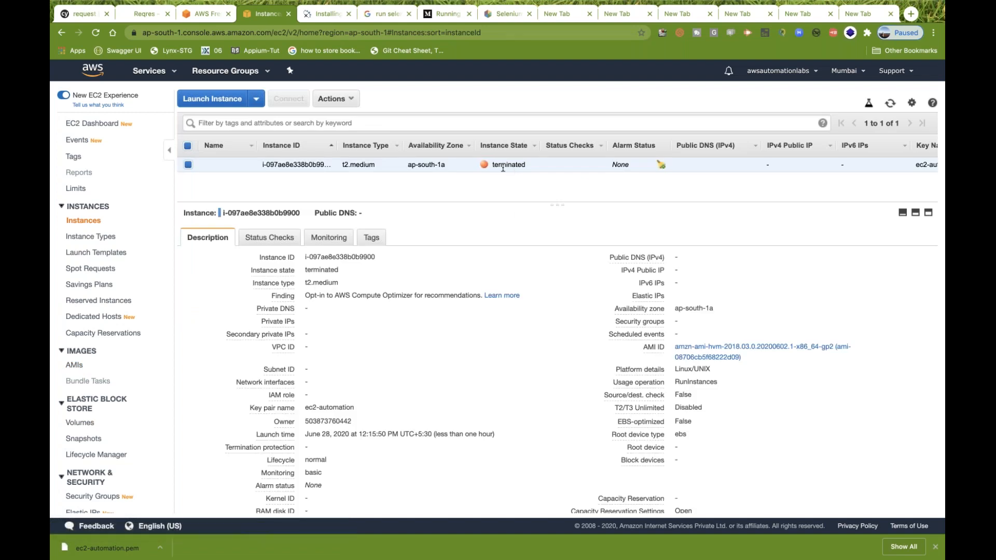
right_click(503, 168)
mouse_move(591, 235)
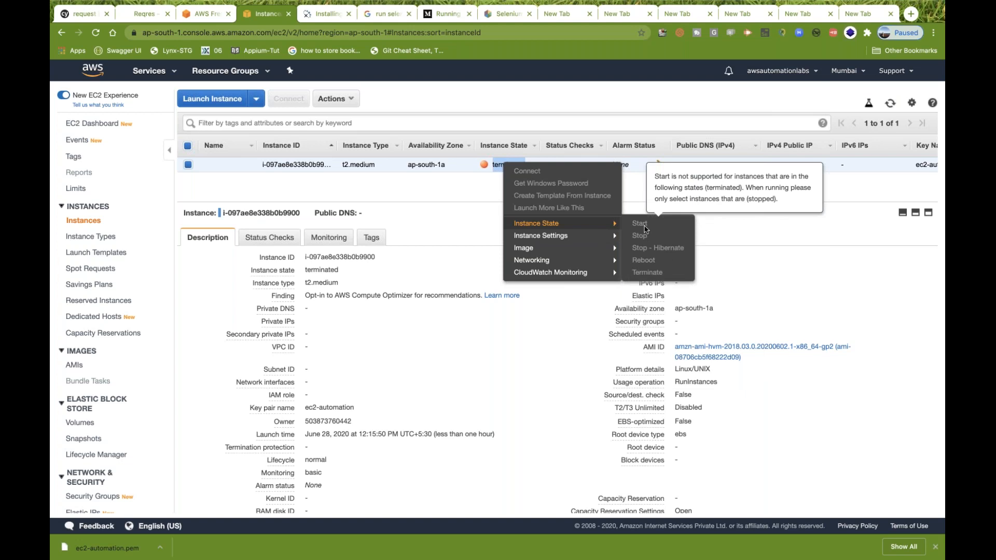
left_click(427, 200)
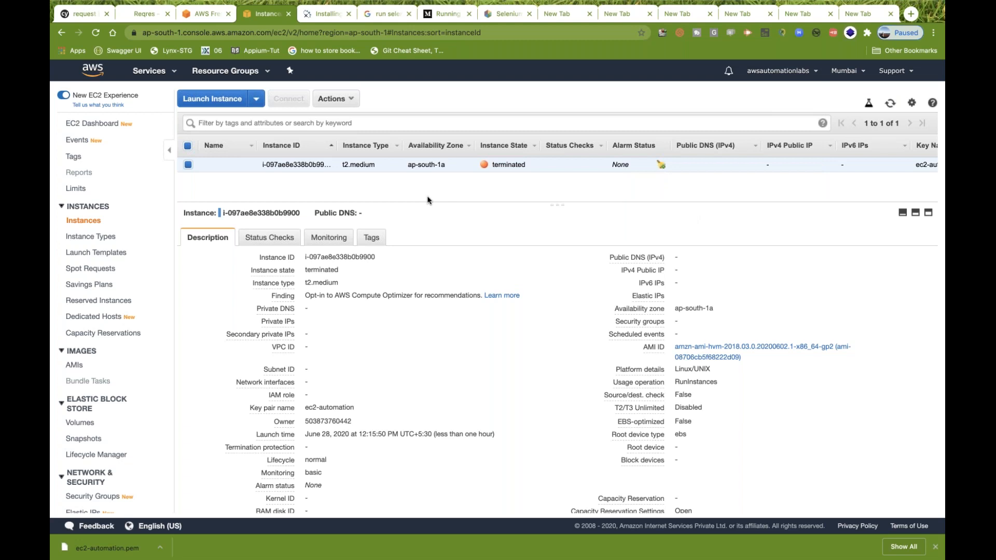